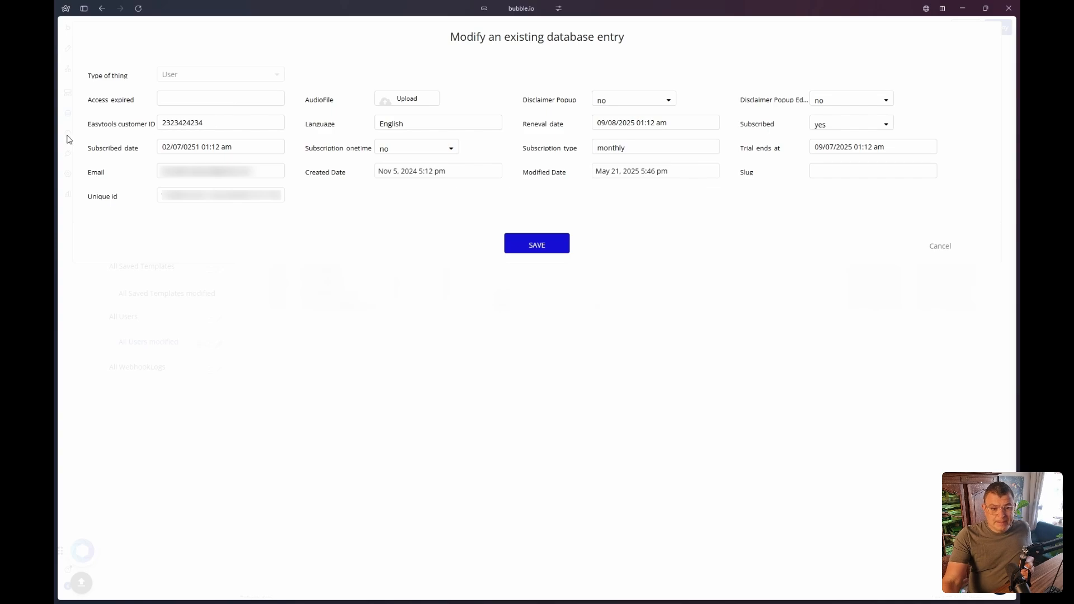
Step: Switch to the Easytools webhooks documentation and read where webhooks can be added and which events a successful transaction sends
{"action": "mouse_move", "coordinate": [67, 139]}
{"action": "left_click", "coordinate": [147, 144]}
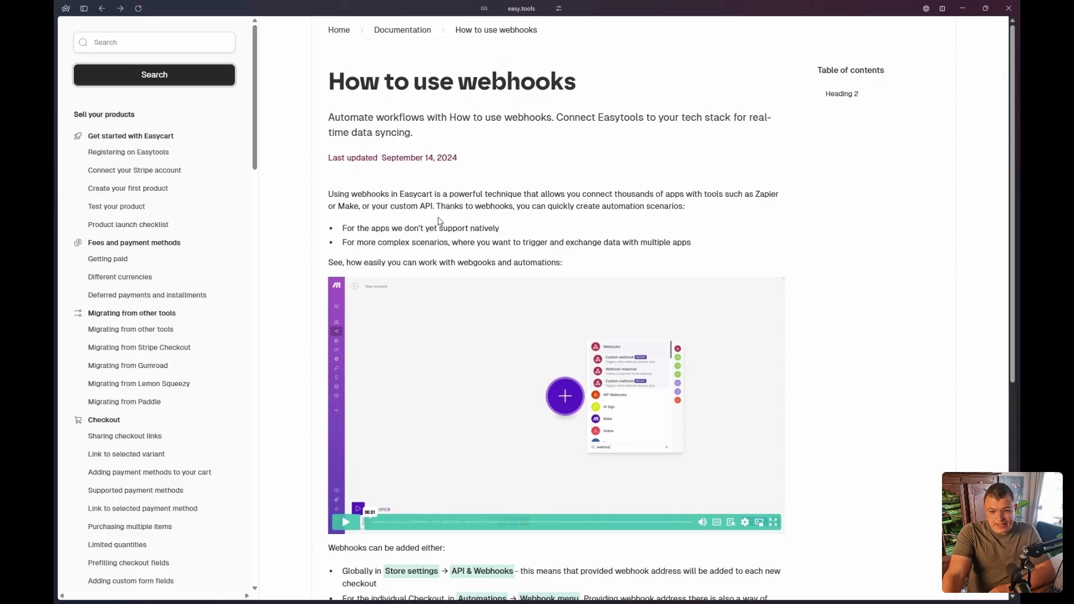
{"action": "scroll", "coordinate": [440, 221], "scroll_direction": "down", "scroll_amount": 6}
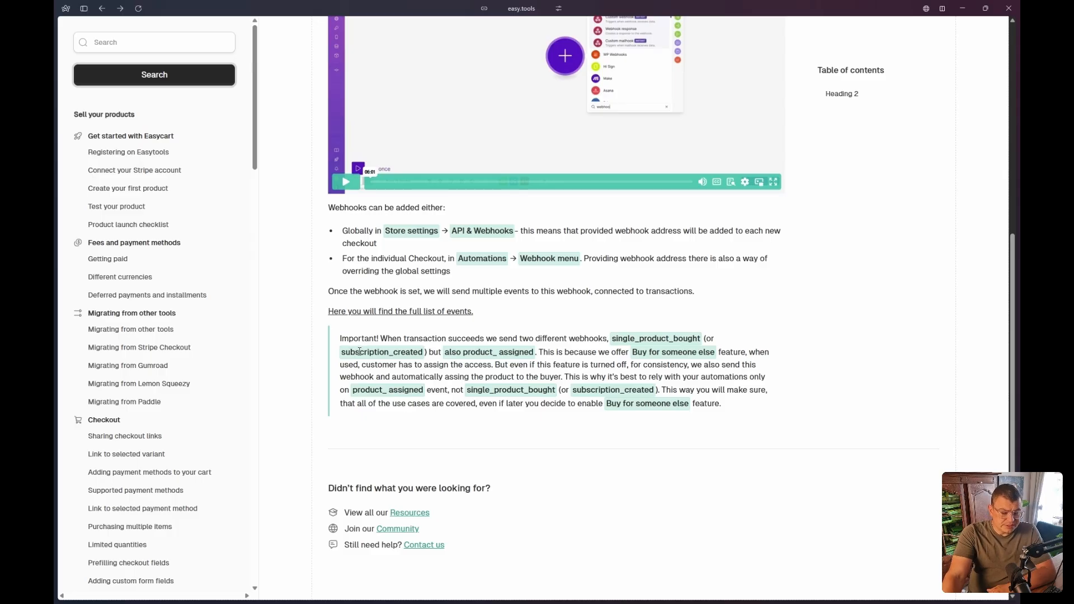
{"action": "scroll", "coordinate": [594, 366], "scroll_direction": "up", "scroll_amount": 2}
{"action": "scroll", "coordinate": [595, 365], "scroll_direction": "down", "scroll_amount": 2}
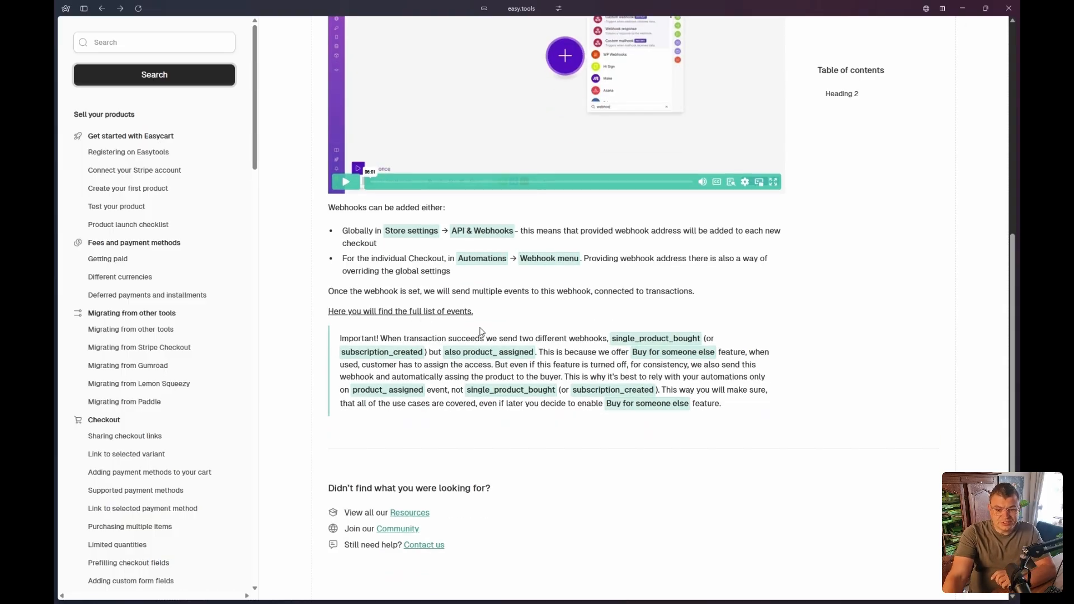
Step: Open the full list of webhook events and examine the event keys from single_product_bought to customer_data_changed
{"action": "left_click", "coordinate": [417, 312]}
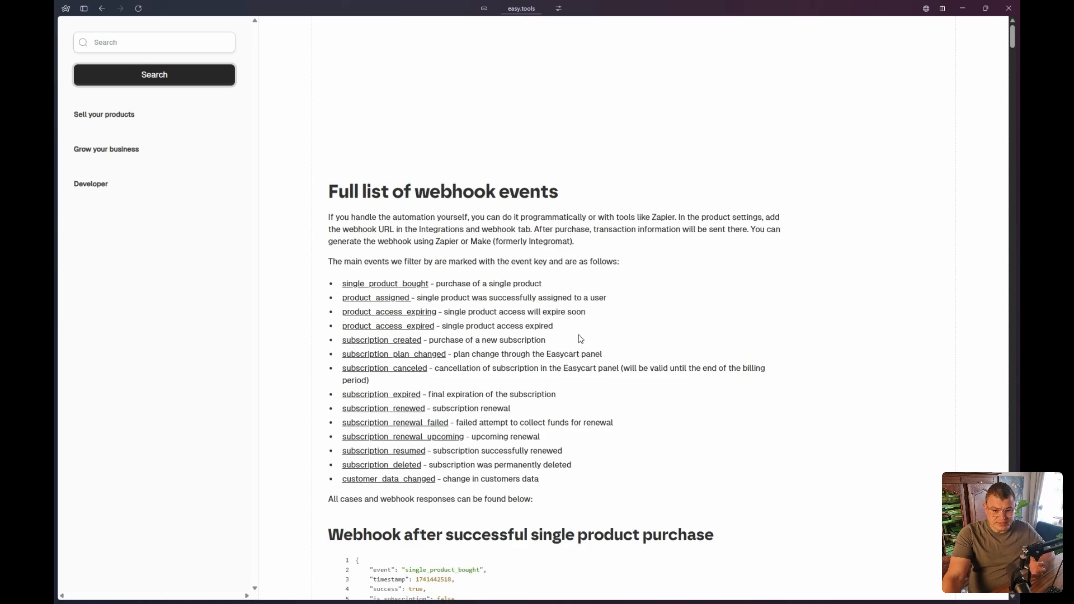
{"action": "scroll", "coordinate": [579, 338], "scroll_direction": "down", "scroll_amount": 1}
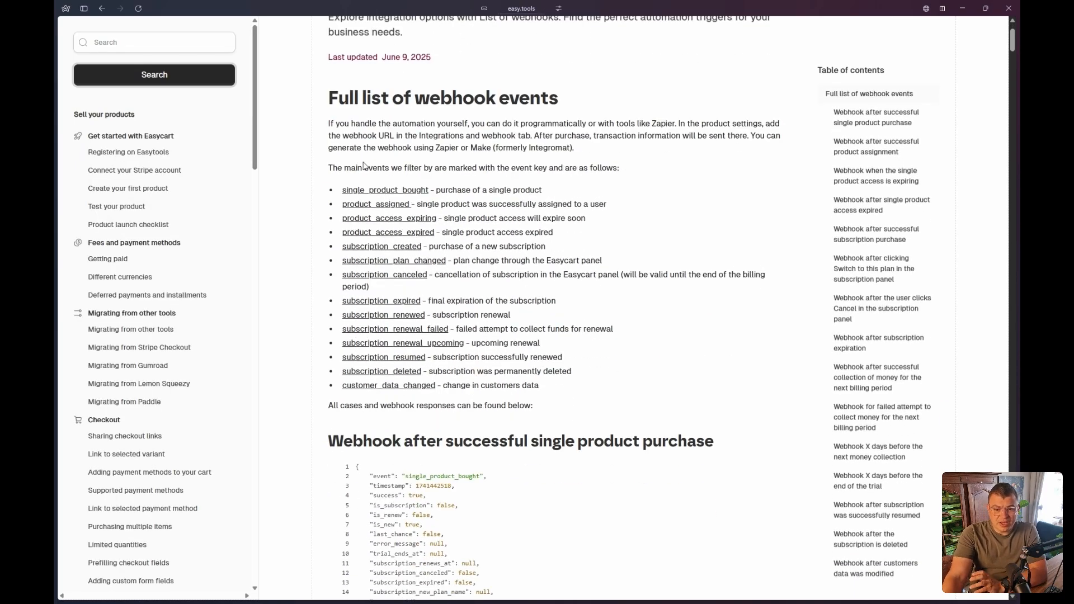
{"action": "left_click_drag", "start_coordinate": [338, 185], "coordinate": [650, 387]}
{"action": "left_click", "coordinate": [650, 387]}
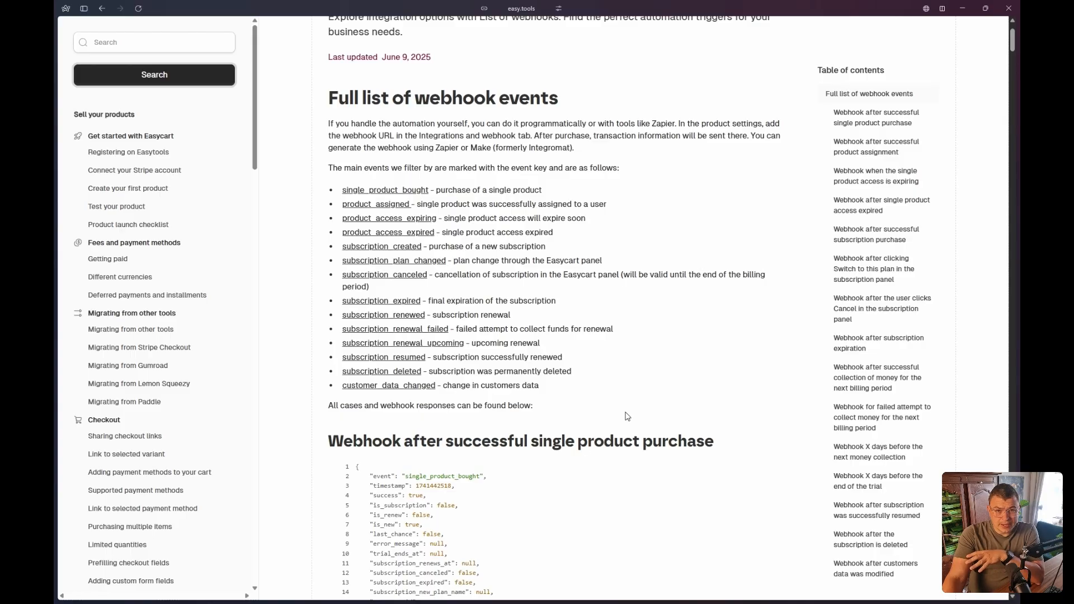
Step: Examine the sample JSON payloads for a successful single product purchase and a product assignment, and return to the event list
{"action": "scroll", "coordinate": [628, 416], "scroll_direction": "down", "scroll_amount": 10}
{"action": "scroll", "coordinate": [627, 416], "scroll_direction": "up", "scroll_amount": 4}
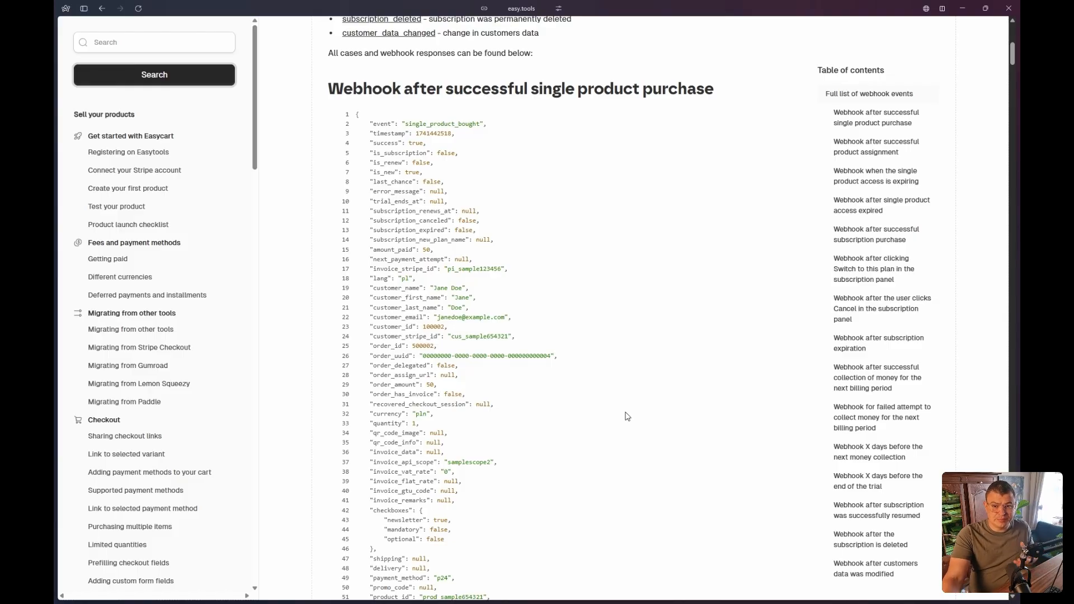
{"action": "scroll", "coordinate": [357, 271], "scroll_direction": "down", "scroll_amount": 6}
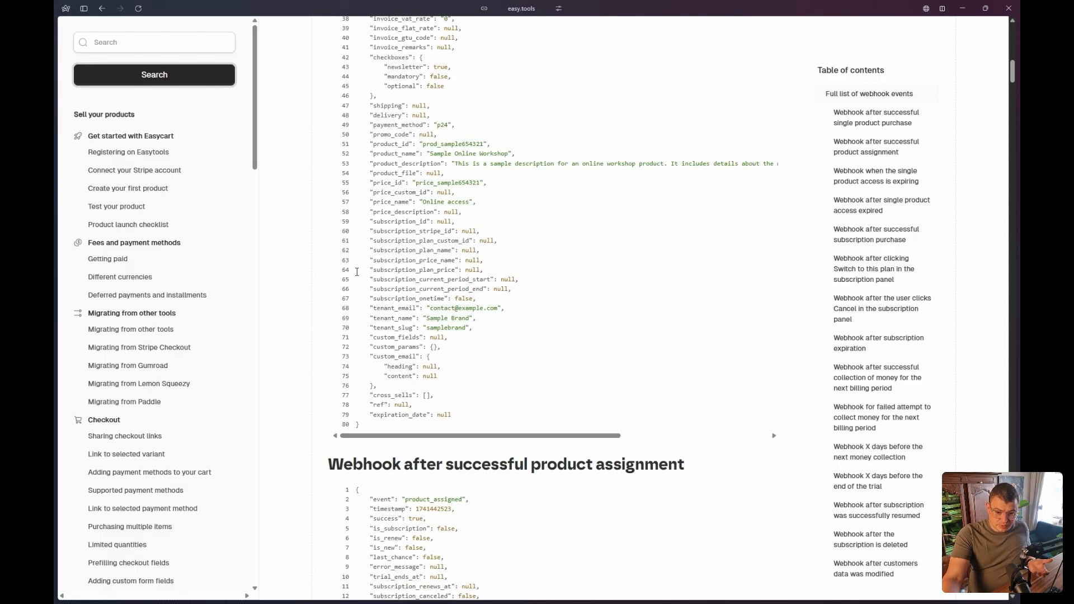
{"action": "scroll", "coordinate": [364, 271], "scroll_direction": "up", "scroll_amount": 2}
{"action": "scroll", "coordinate": [366, 274], "scroll_direction": "down", "scroll_amount": 6}
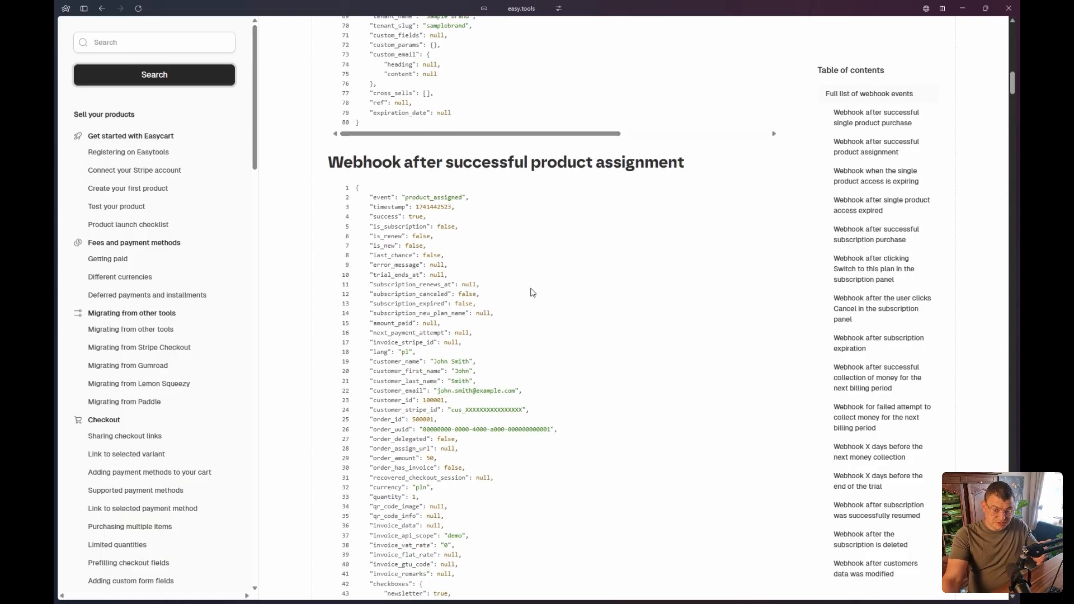
{"action": "scroll", "coordinate": [531, 292], "scroll_direction": "down", "scroll_amount": 2}
{"action": "scroll", "coordinate": [532, 292], "scroll_direction": "down", "scroll_amount": 4}
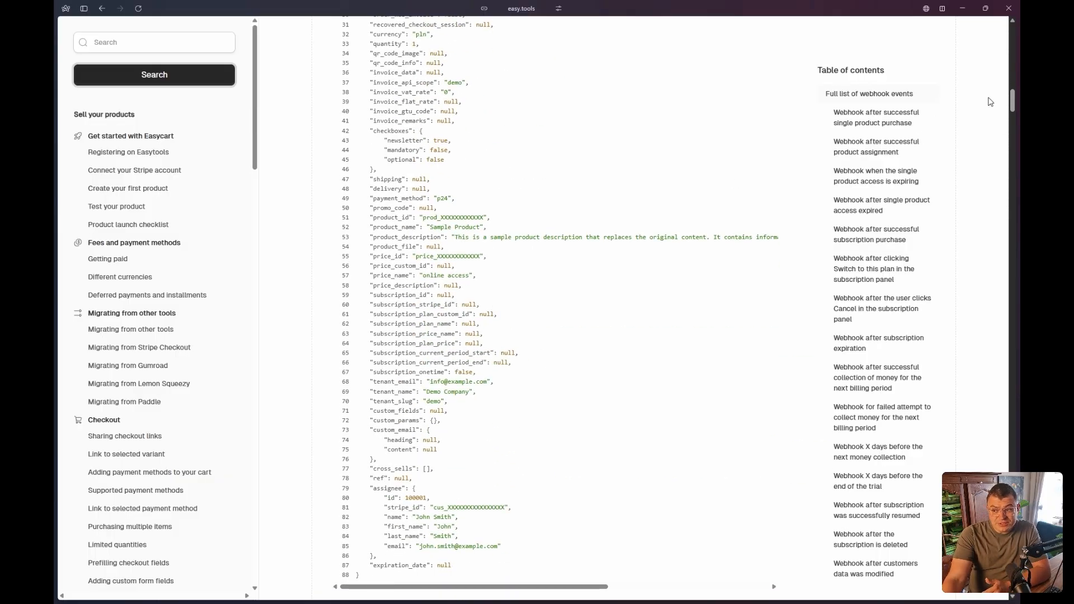
{"action": "left_click_drag", "start_coordinate": [1013, 98], "coordinate": [1013, 33]}
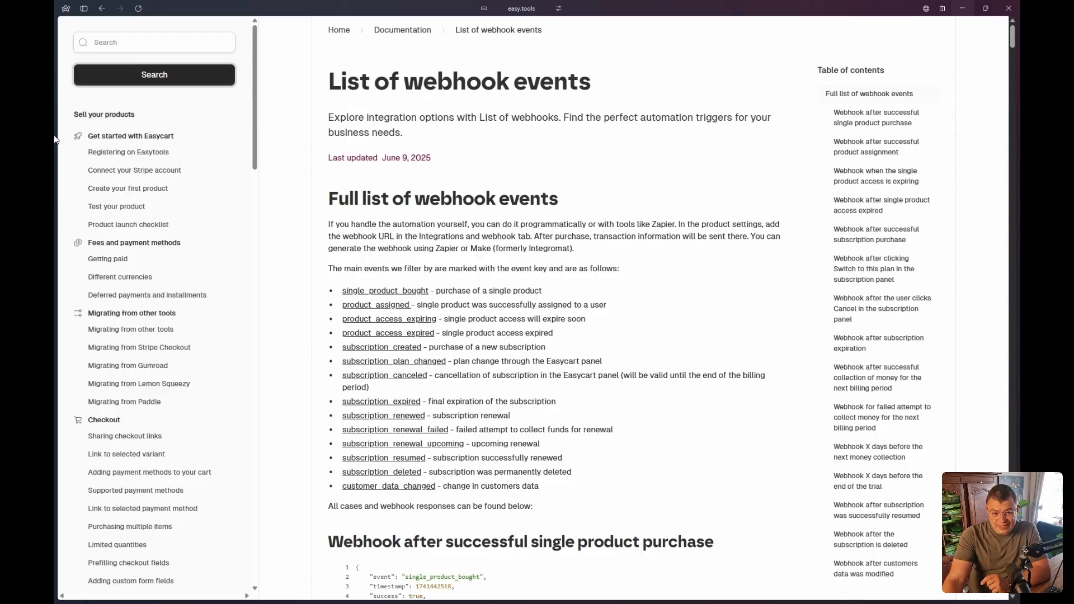
Step: View the Easytools store's API & Webhooks settings and switch to the Easytools Webhook backend workflow in Bubble
{"action": "mouse_move", "coordinate": [59, 135]}
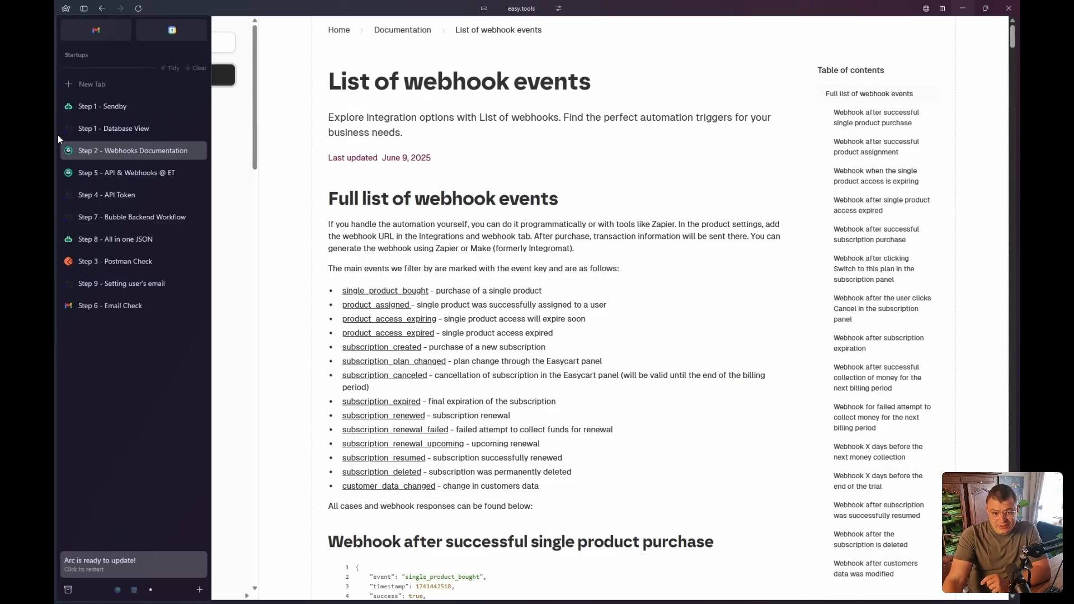
{"action": "left_click", "coordinate": [134, 177]}
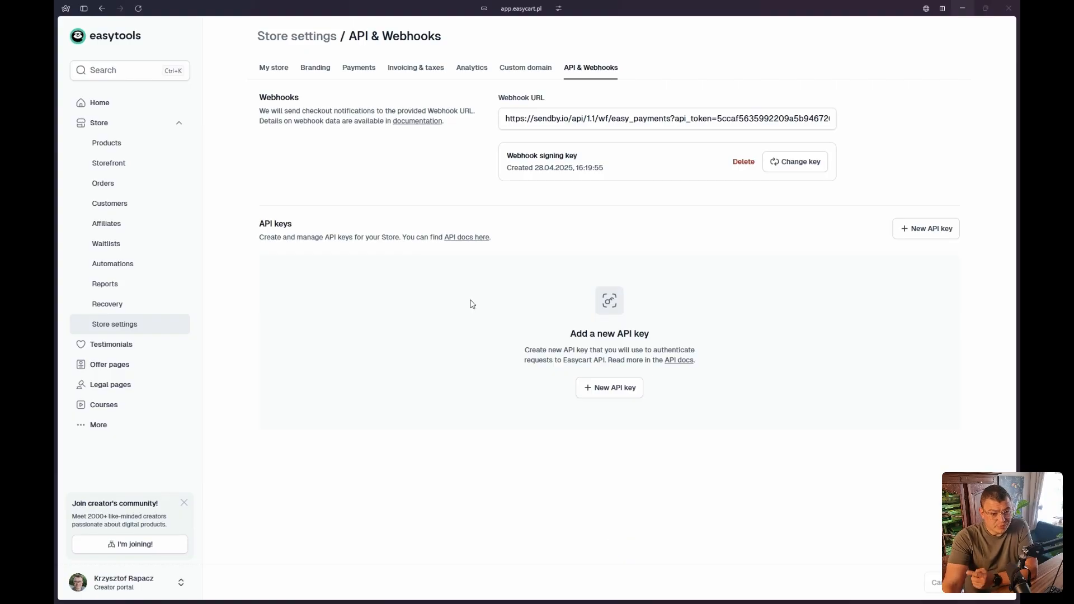
{"action": "left_click", "coordinate": [91, 216]}
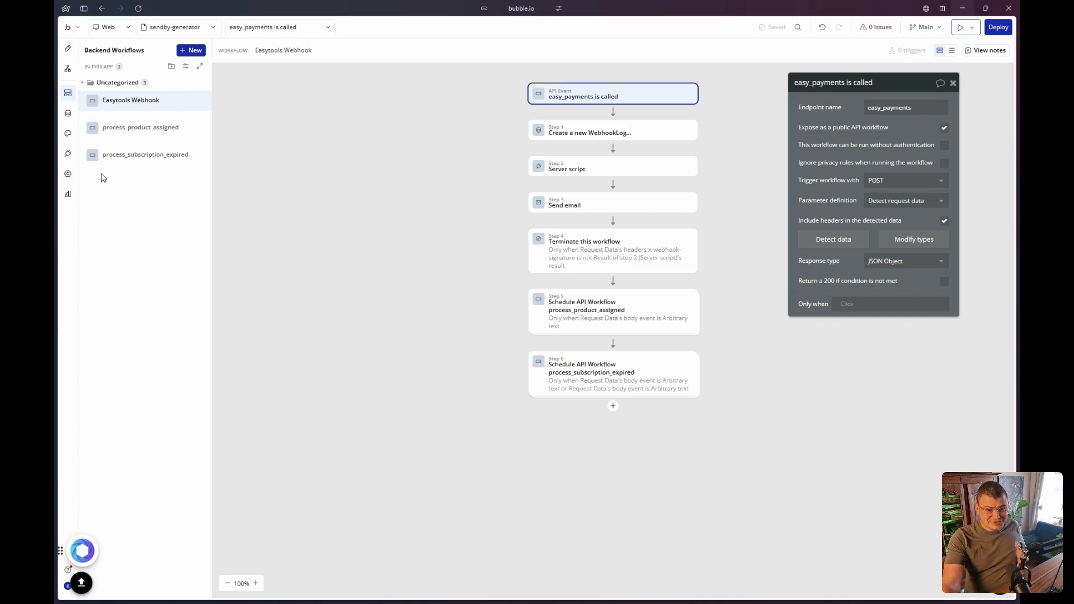
Step: Go back to the webhooks documentation and review the purchase and product assignment payload fields again
{"action": "mouse_move", "coordinate": [58, 157]}
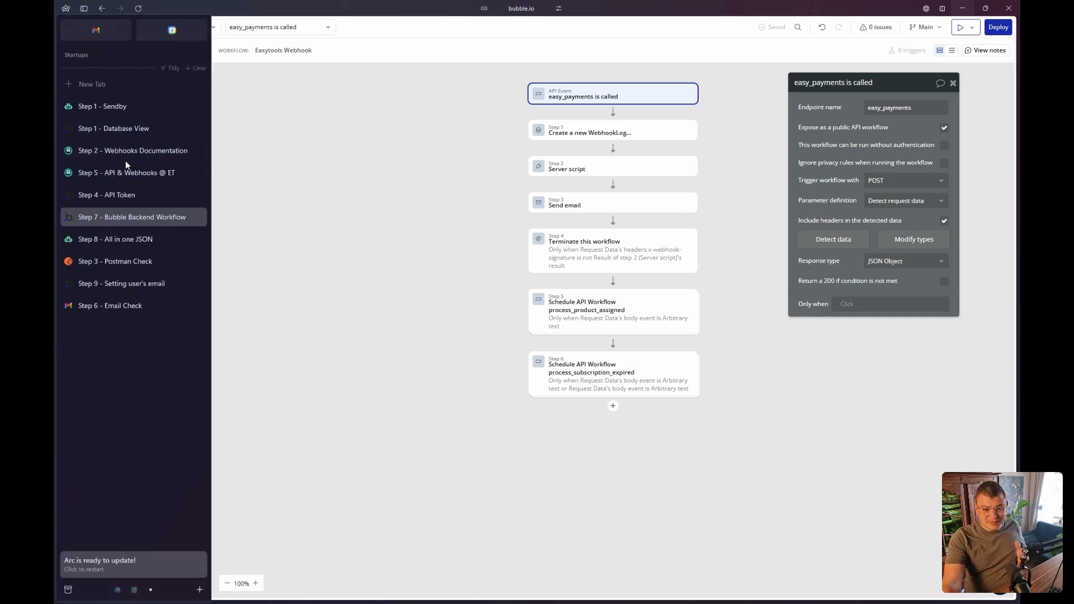
{"action": "left_click", "coordinate": [122, 156]}
{"action": "scroll", "coordinate": [499, 314], "scroll_direction": "down", "scroll_amount": 15}
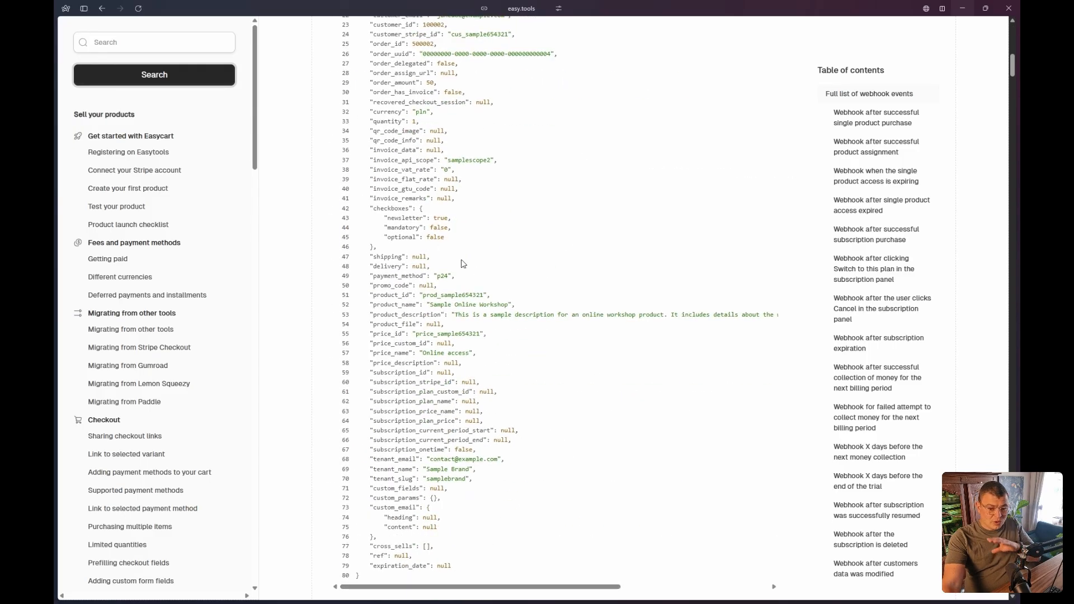
{"action": "scroll", "coordinate": [500, 314], "scroll_direction": "down", "scroll_amount": 3}
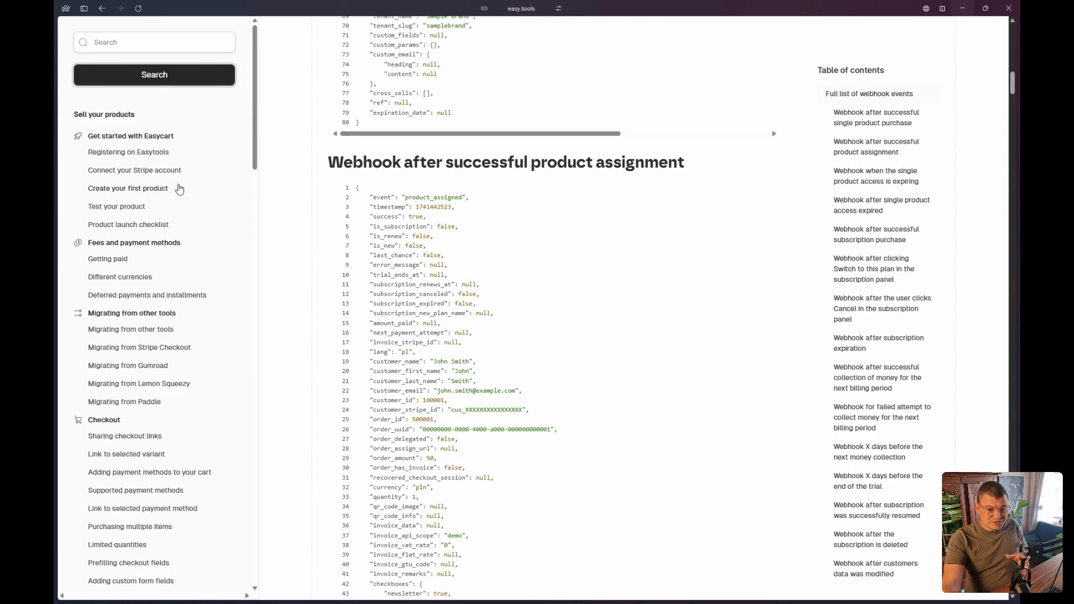
{"action": "scroll", "coordinate": [270, 305], "scroll_direction": "up", "scroll_amount": 11}
{"action": "scroll", "coordinate": [270, 306], "scroll_direction": "up", "scroll_amount": 4}
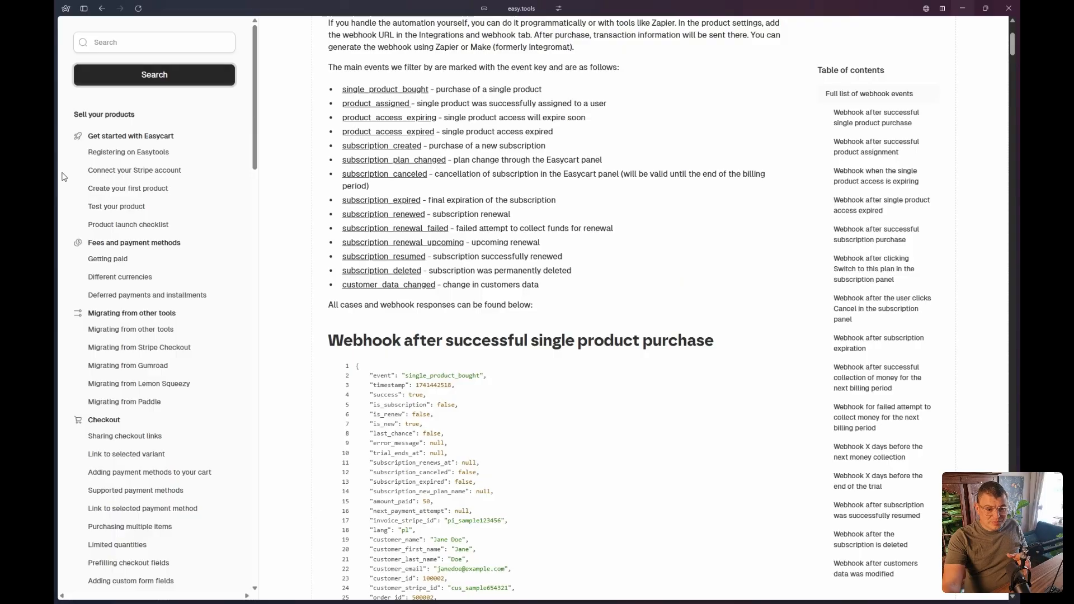
Step: Switch to the Easytools API & Webhooks settings and highlight the API token and the easy_payments endpoint in the webhook URL
{"action": "left_click", "coordinate": [109, 218]}
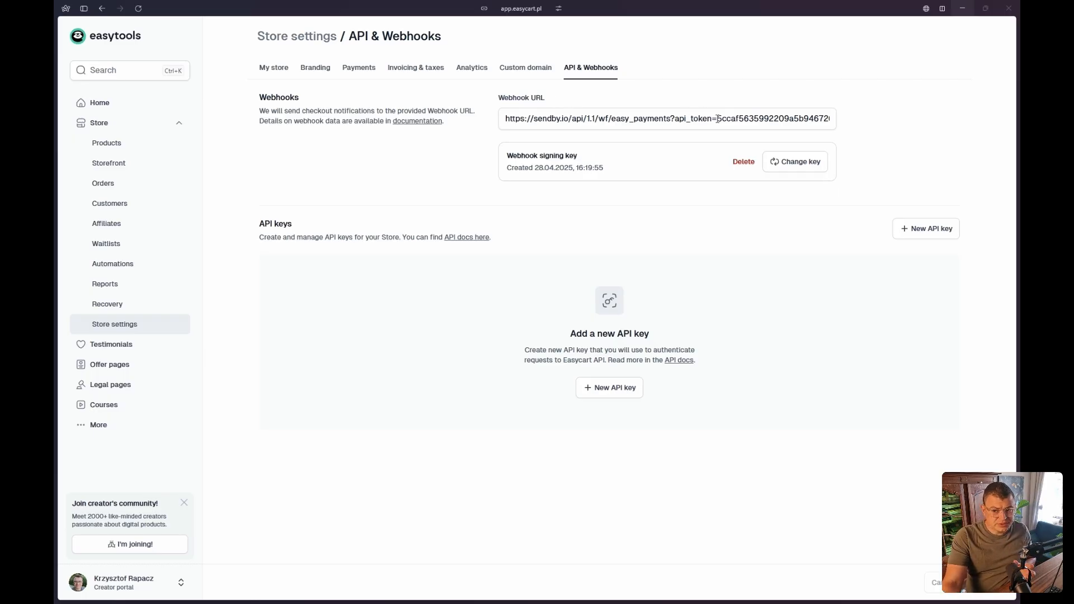
{"action": "left_click_drag", "start_coordinate": [718, 118], "coordinate": [854, 126]}
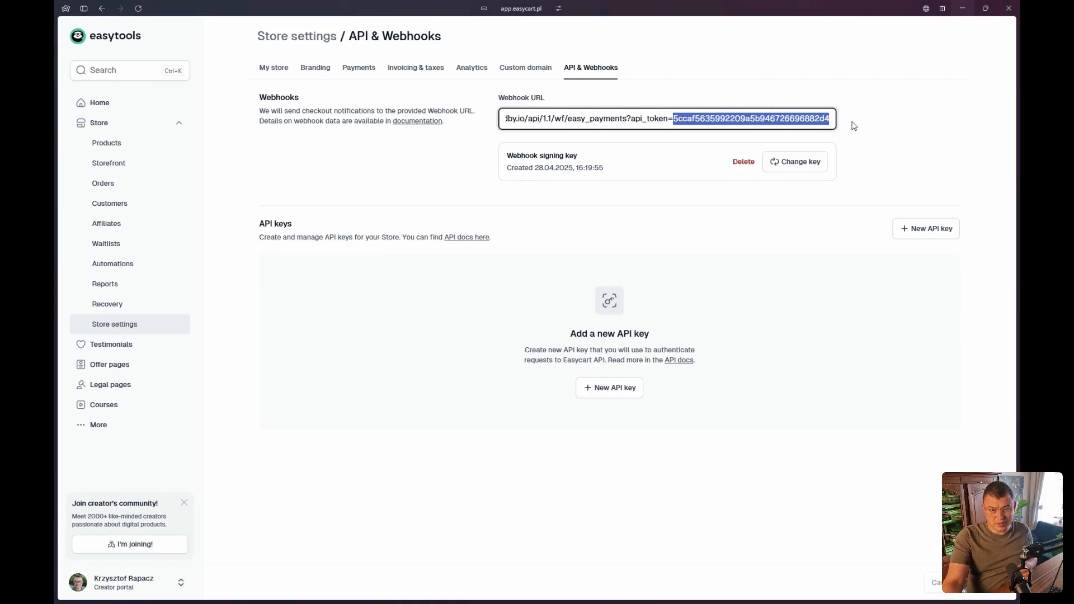
{"action": "left_click", "coordinate": [603, 117]}
{"action": "left_click_drag", "start_coordinate": [627, 118], "coordinate": [569, 120]}
{"action": "left_click", "coordinate": [576, 119]}
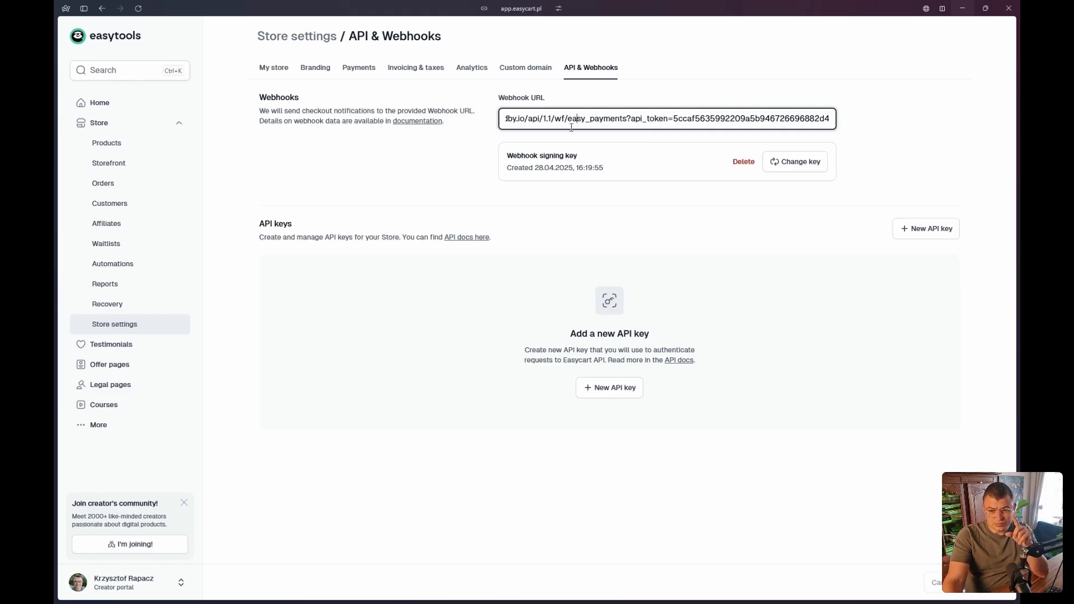
{"action": "left_click_drag", "start_coordinate": [625, 119], "coordinate": [568, 119]}
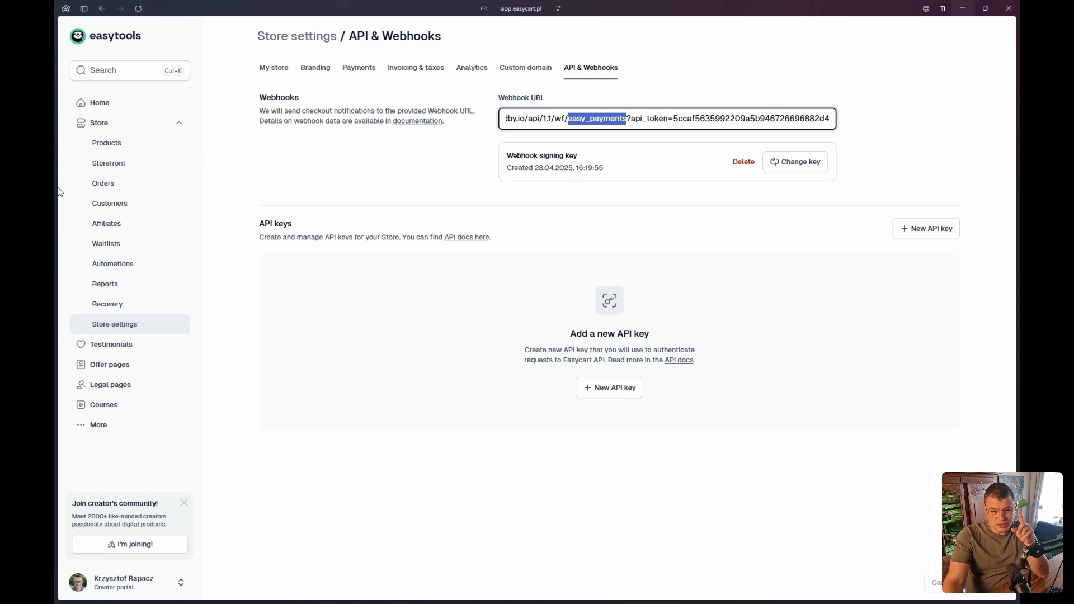
Step: Switch to the Bubble backend workflow and check the endpoint name of the easy_payments API event
{"action": "mouse_move", "coordinate": [74, 194]}
{"action": "left_click", "coordinate": [126, 154]}
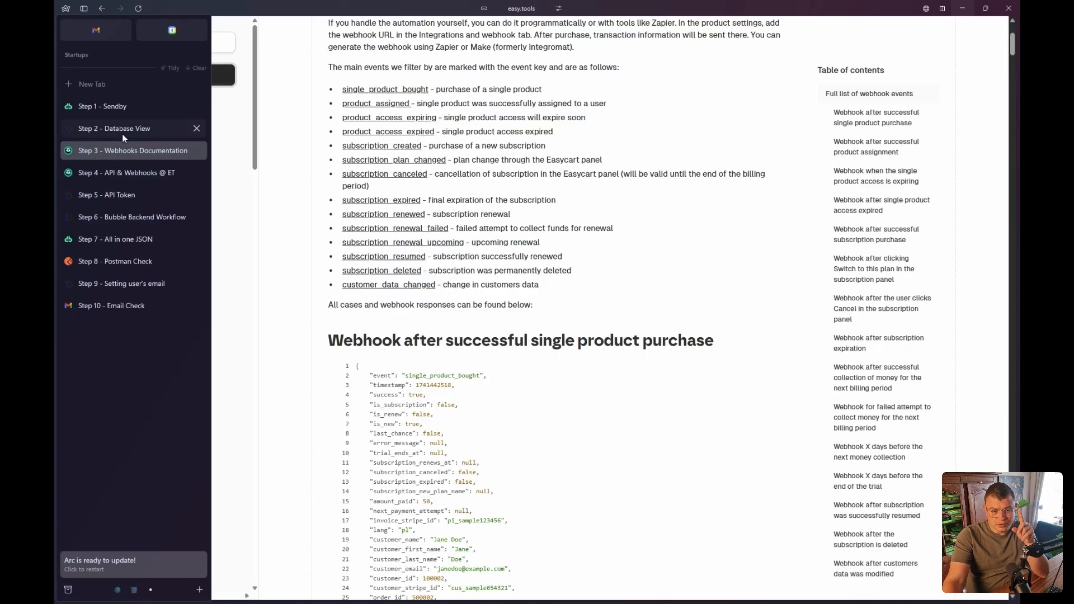
{"action": "left_click", "coordinate": [126, 211]}
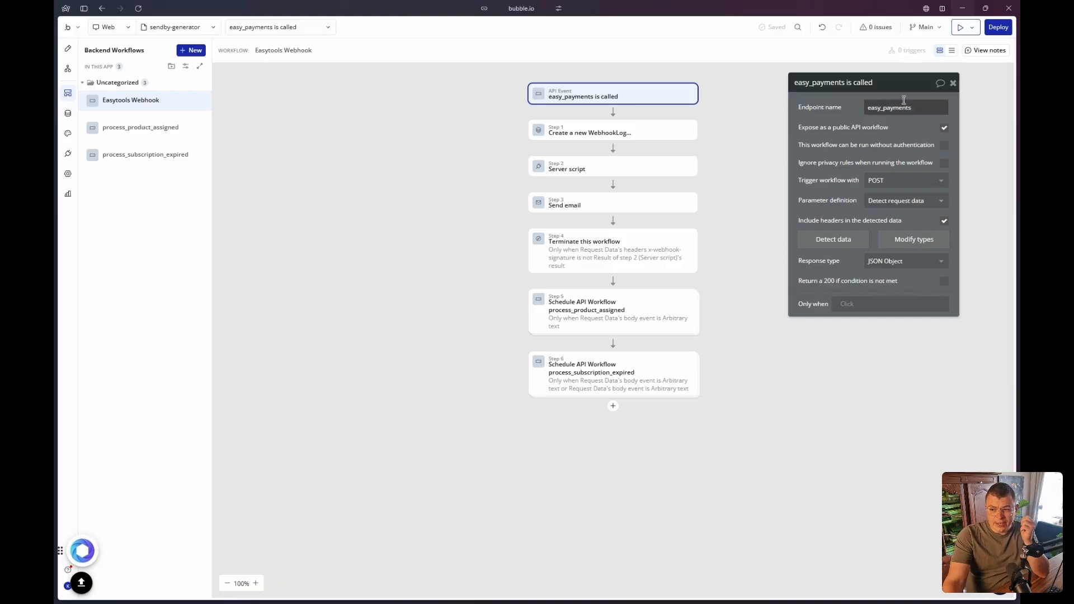
{"action": "left_click", "coordinate": [931, 108]}
{"action": "left_click", "coordinate": [923, 109]}
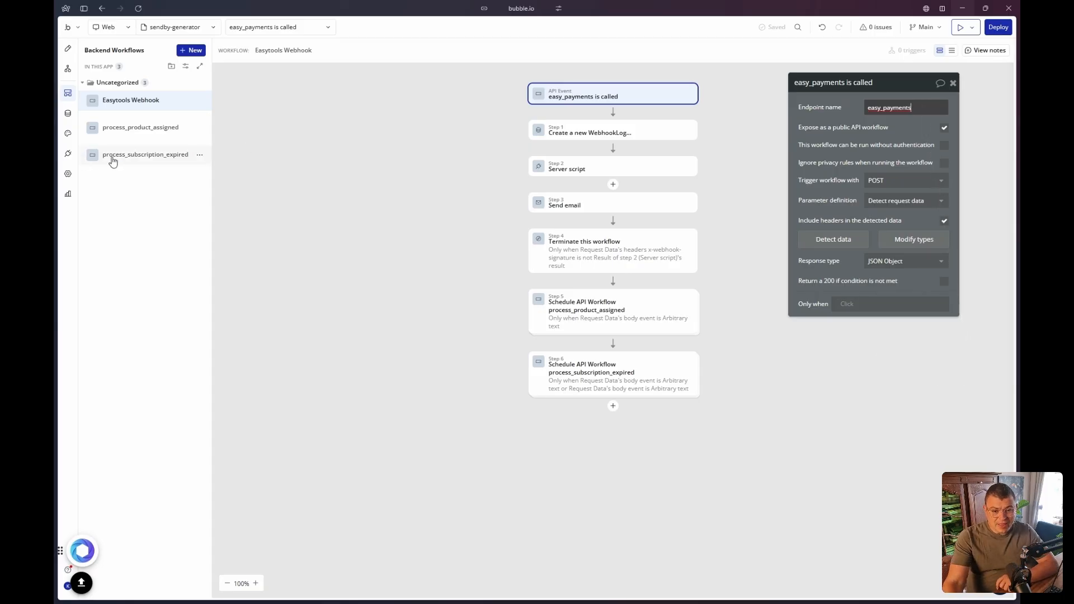
Step: Compare the api_token value in the Easytools webhook URL with the private key of the easycart API token in Bubble's API settings
{"action": "mouse_move", "coordinate": [57, 157]}
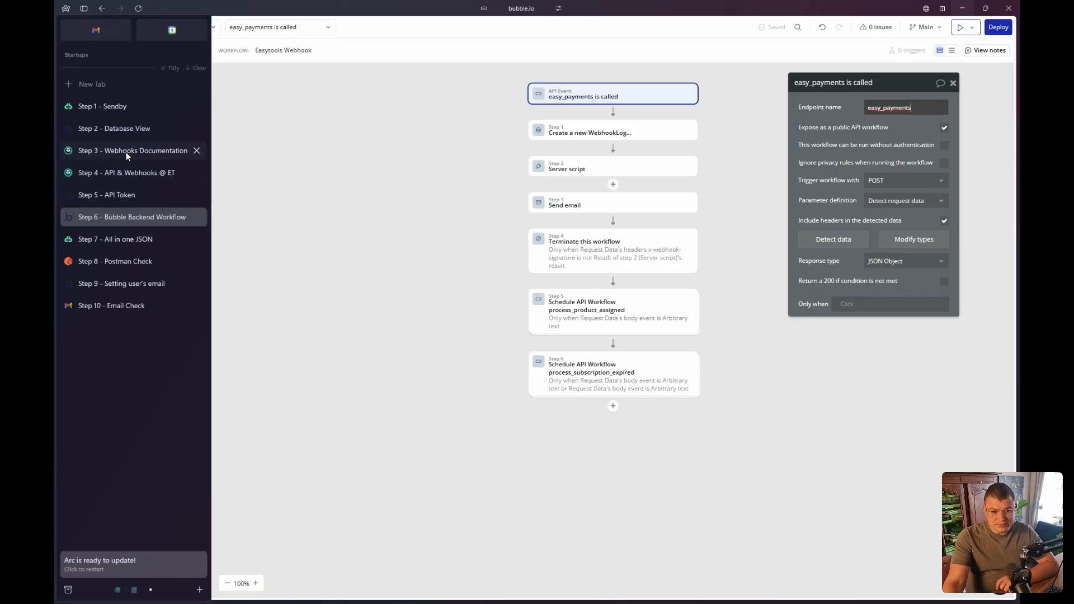
{"action": "left_click", "coordinate": [129, 174]}
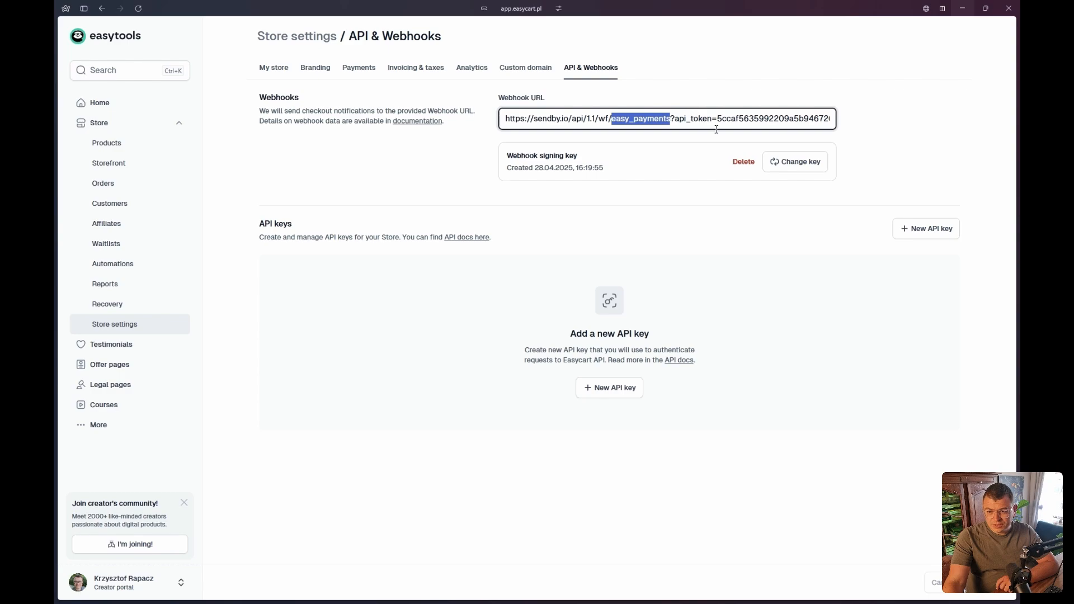
{"action": "left_click_drag", "start_coordinate": [717, 116], "coordinate": [861, 121]}
{"action": "left_click", "coordinate": [861, 123]}
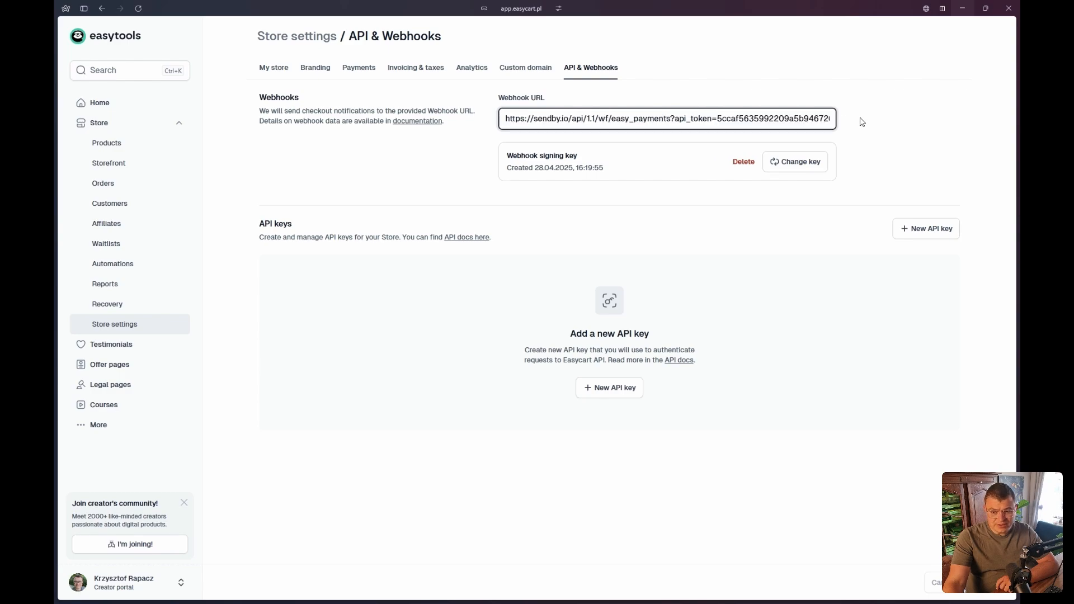
{"action": "mouse_move", "coordinate": [58, 215]}
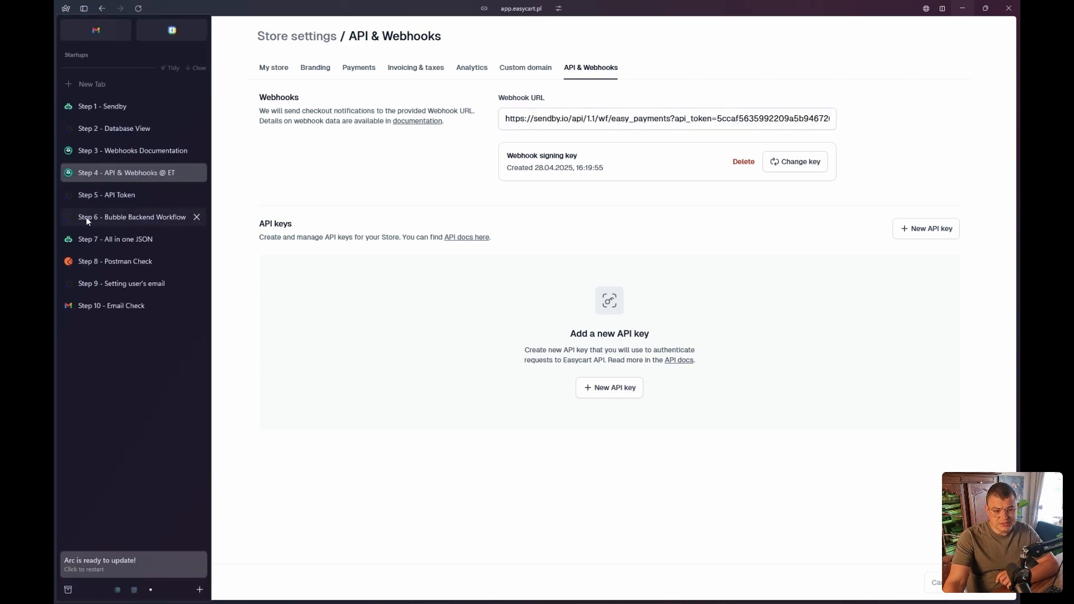
{"action": "left_click", "coordinate": [106, 200]}
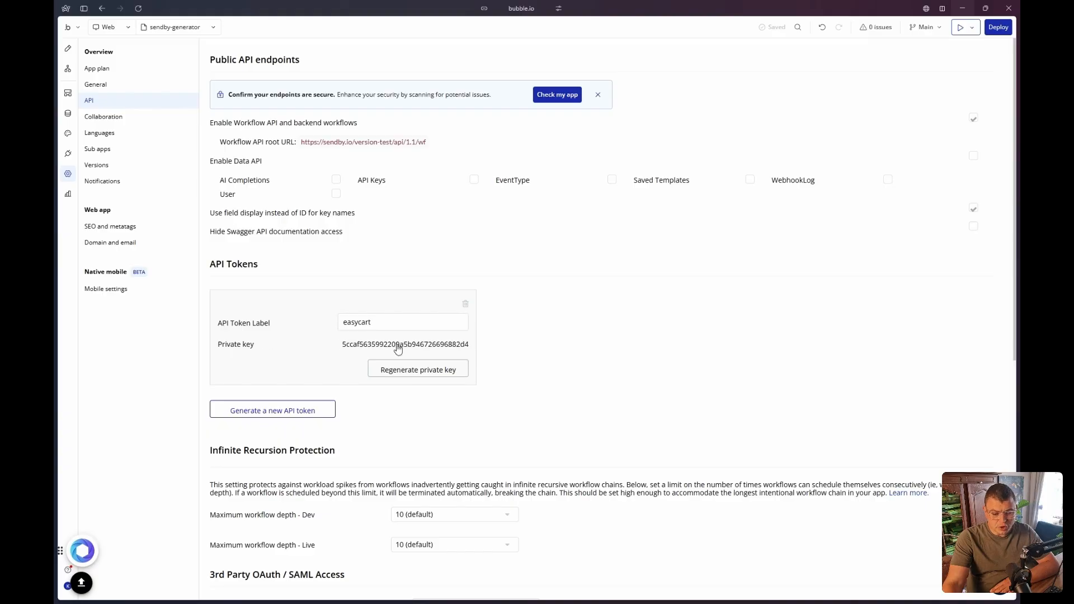
Step: Return to the Easytools webhook URL and examine its address part up to easy_payments and its api_token parameter
{"action": "mouse_move", "coordinate": [55, 200]}
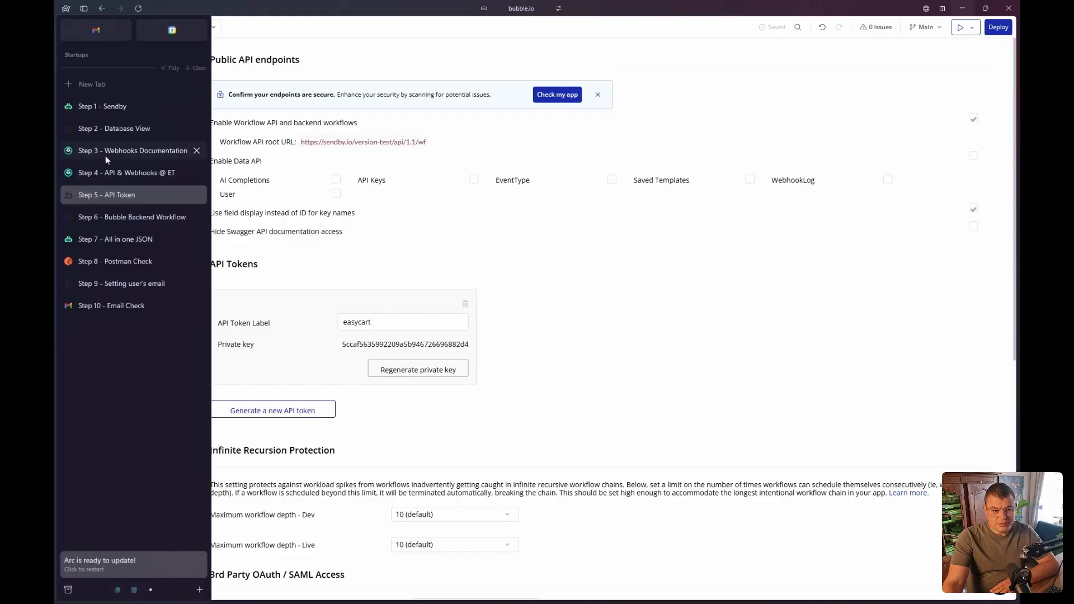
{"action": "left_click", "coordinate": [129, 174]}
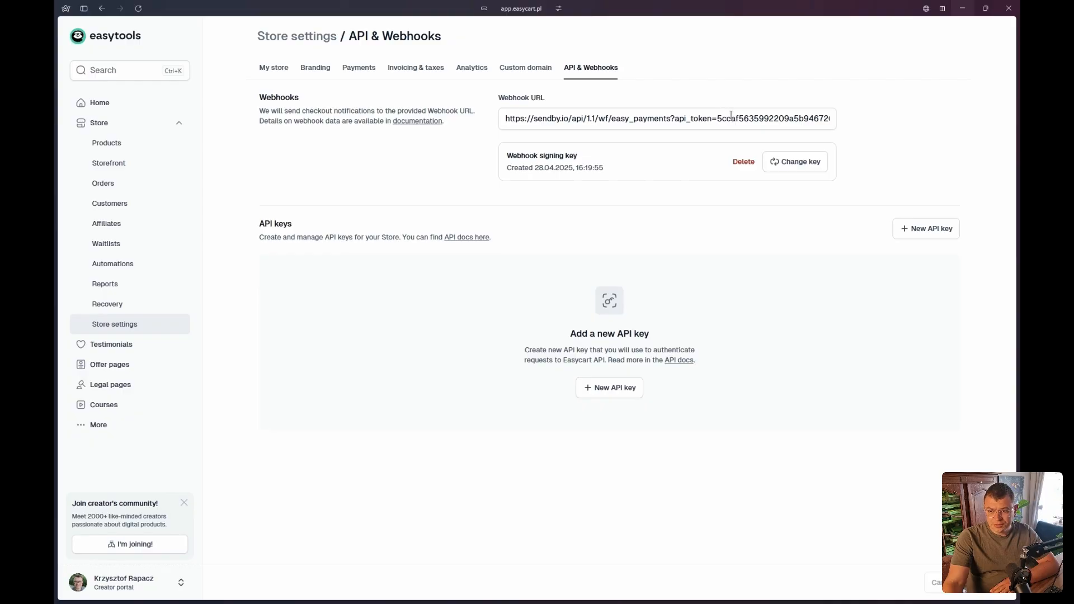
{"action": "left_click", "coordinate": [504, 118]}
{"action": "left_click_drag", "start_coordinate": [504, 118], "coordinate": [858, 120]}
{"action": "left_click", "coordinate": [851, 125]}
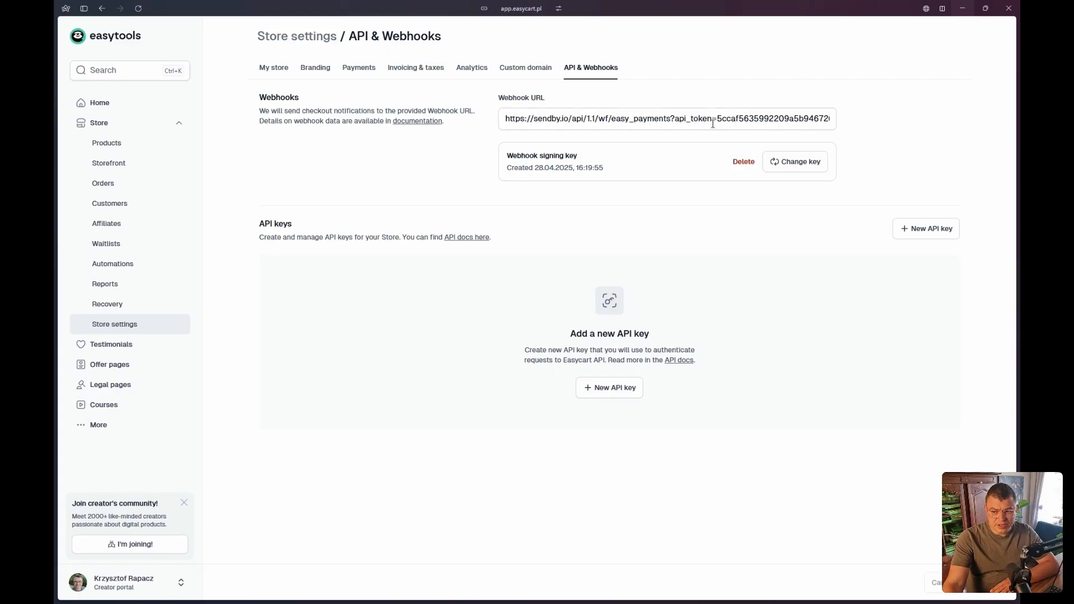
{"action": "left_click_drag", "start_coordinate": [718, 119], "coordinate": [850, 123]}
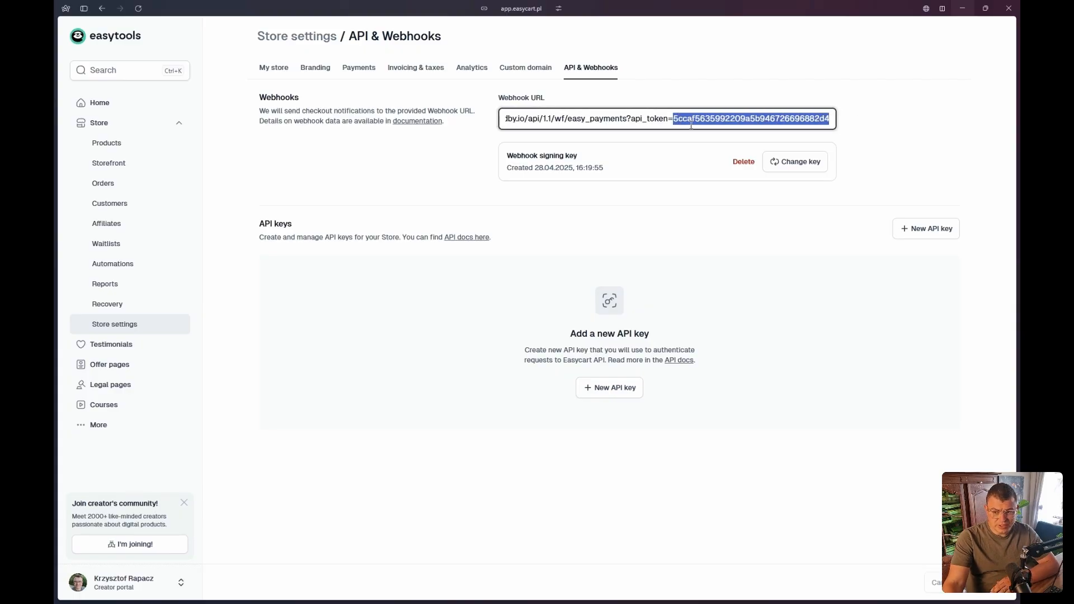
{"action": "left_click", "coordinate": [608, 120]}
{"action": "left_click_drag", "start_coordinate": [568, 119], "coordinate": [476, 119]}
{"action": "left_click", "coordinate": [625, 120]}
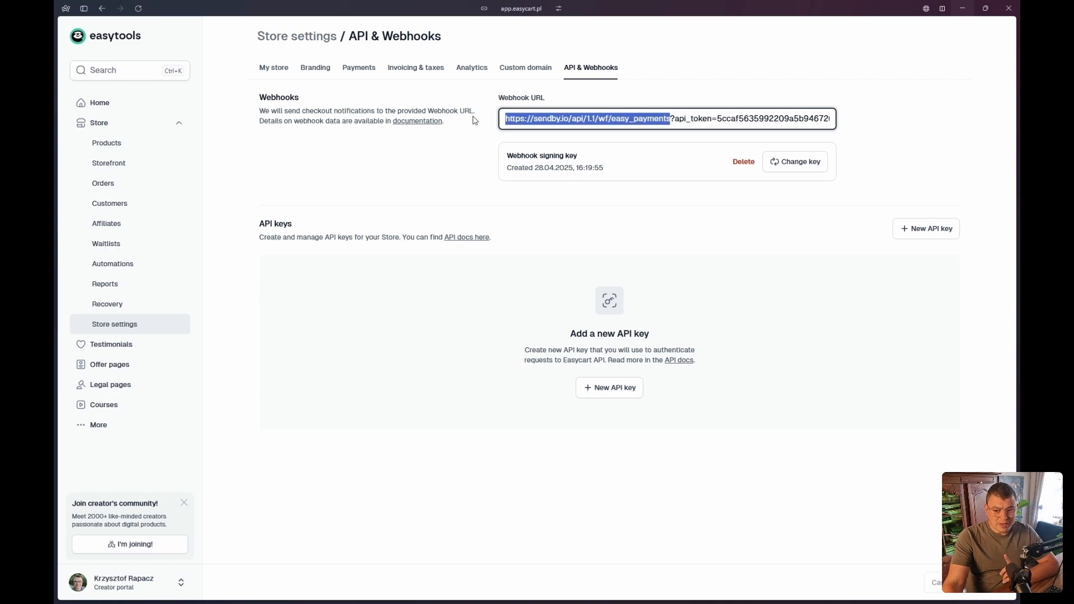
Step: Compare the base address in the Easytools webhook URL with Bubble's Workflow API root URL, highlighting its version-test part
{"action": "left_click", "coordinate": [581, 121]}
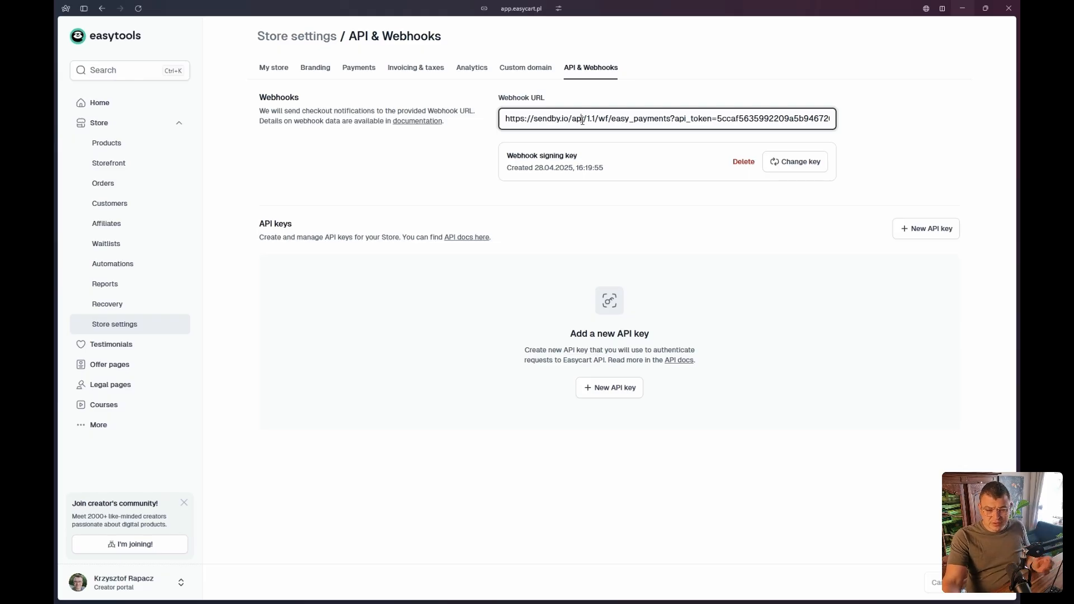
{"action": "left_click_drag", "start_coordinate": [504, 119], "coordinate": [608, 120]}
{"action": "mouse_move", "coordinate": [71, 224]}
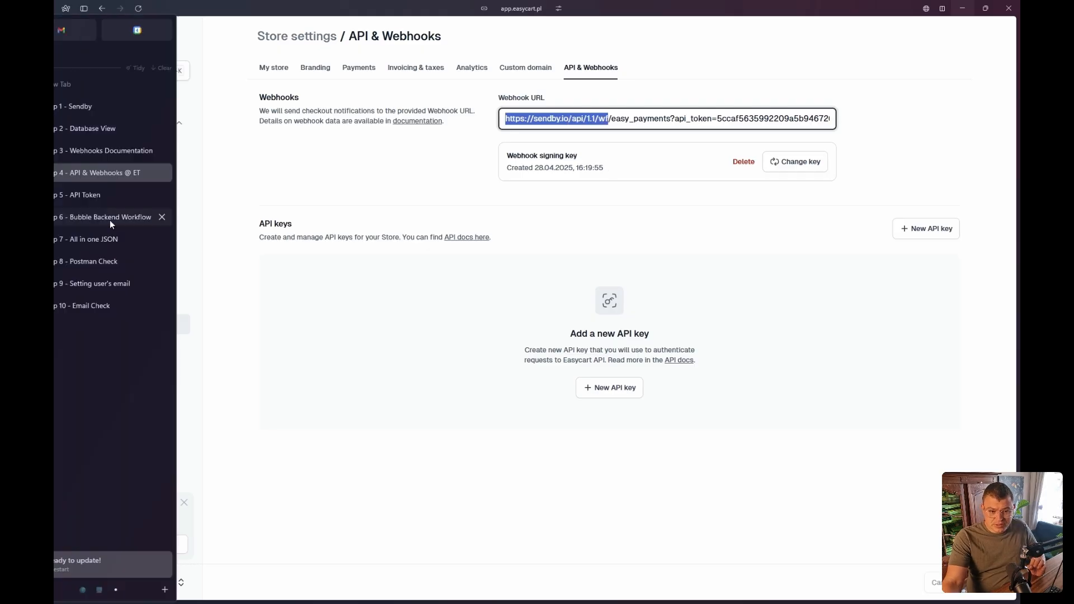
{"action": "left_click", "coordinate": [122, 200]}
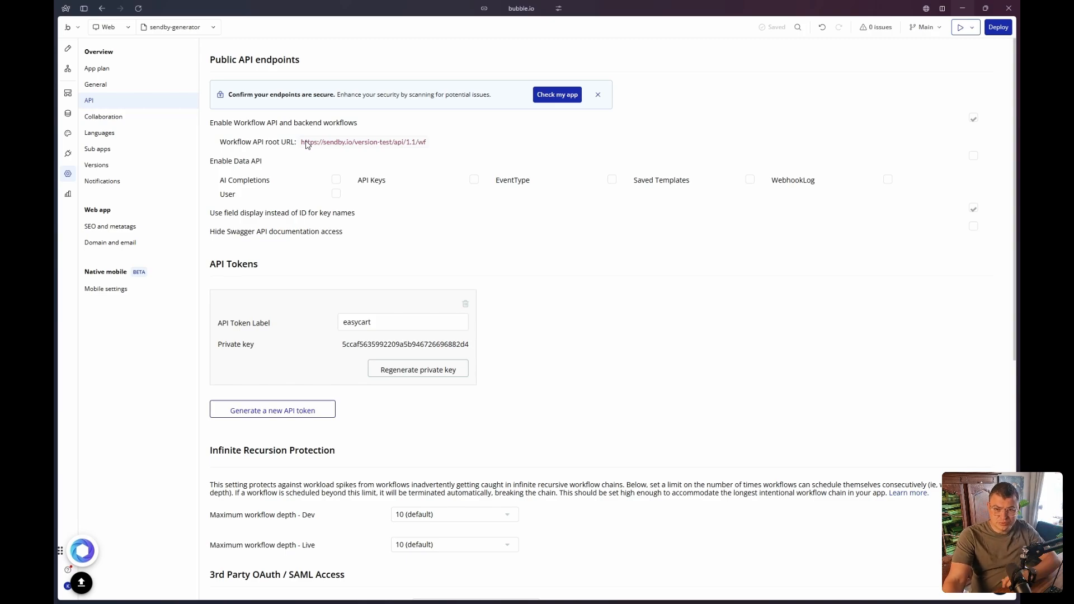
{"action": "left_click_drag", "start_coordinate": [354, 144], "coordinate": [392, 145]}
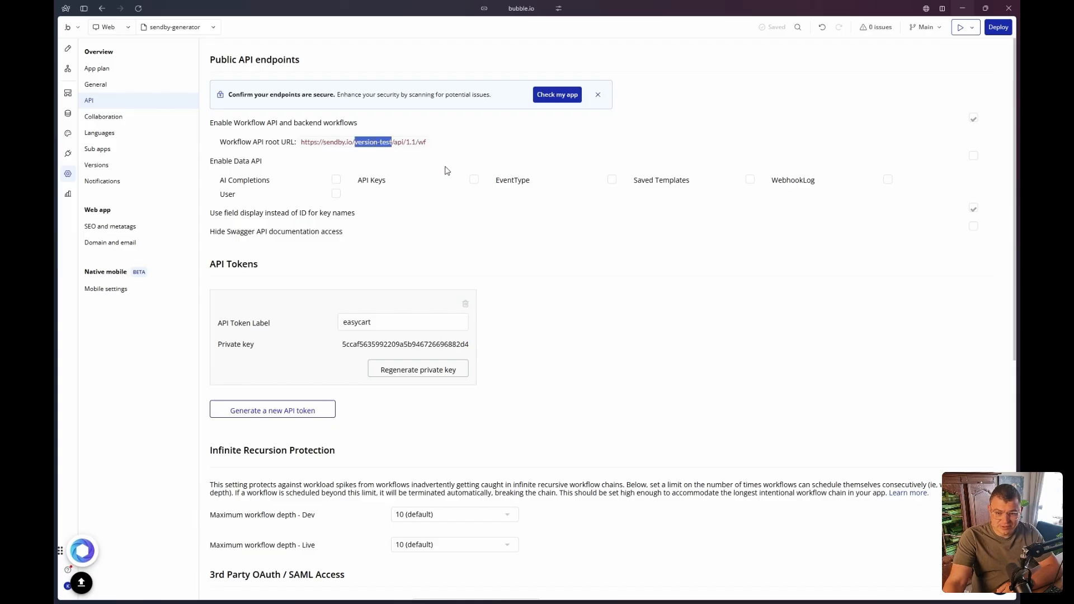
{"action": "mouse_move", "coordinate": [58, 169]}
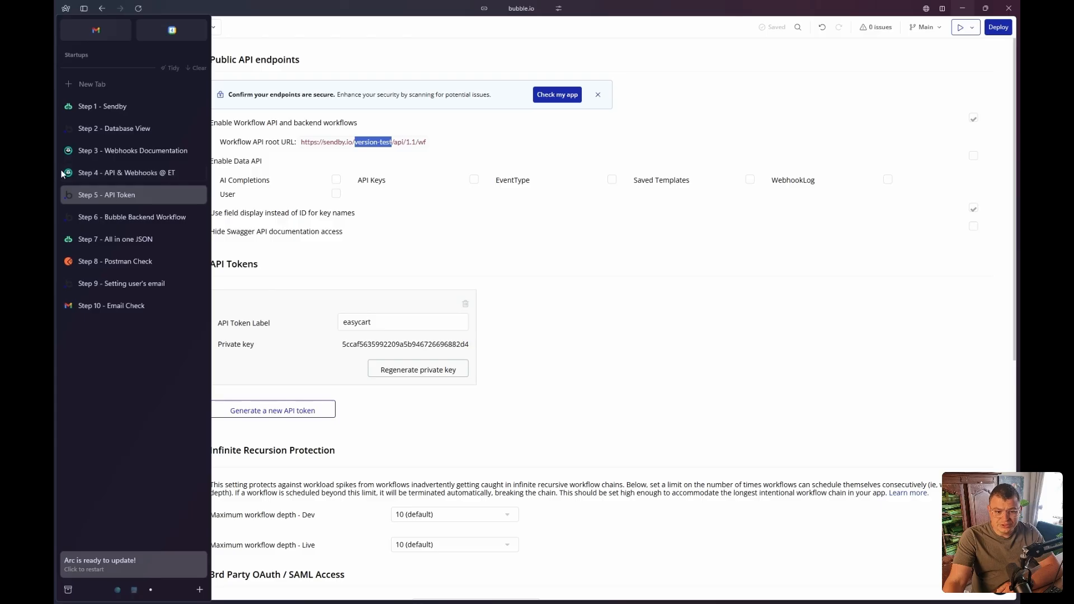
{"action": "left_click", "coordinate": [125, 174]}
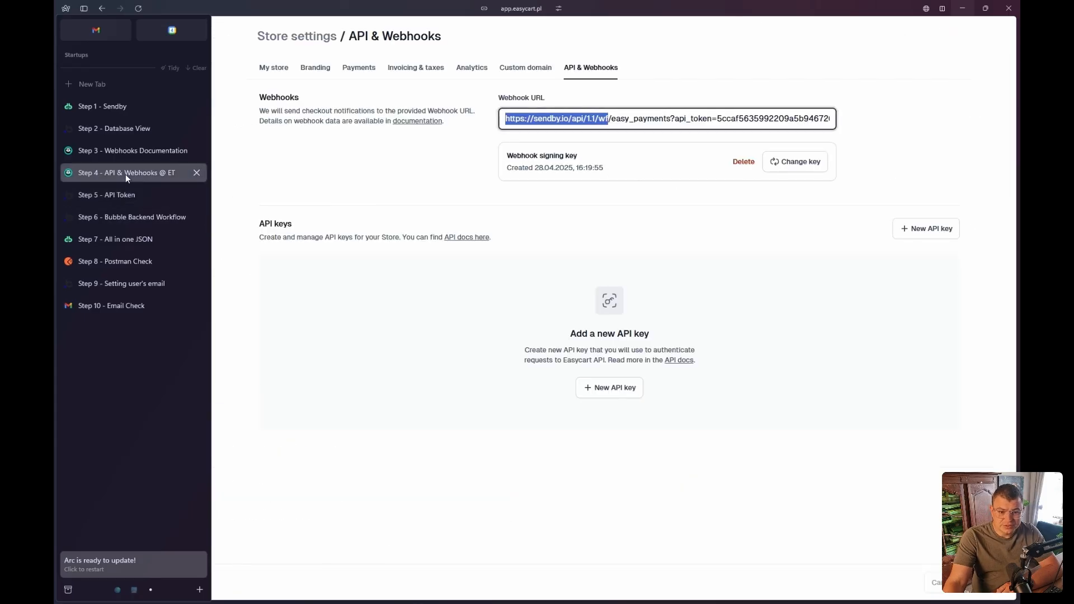
{"action": "left_click", "coordinate": [614, 118]}
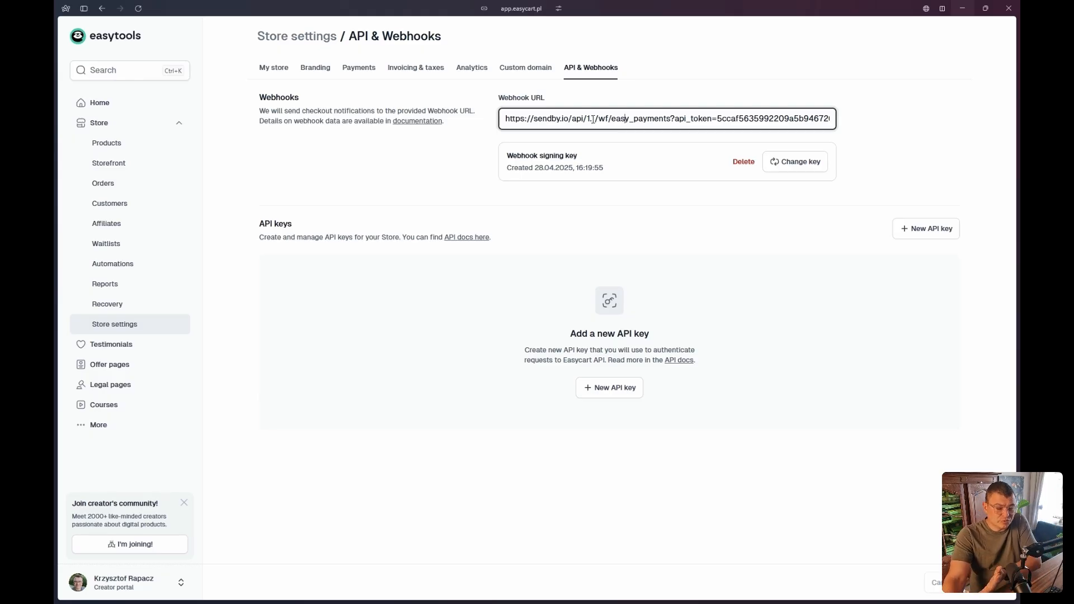
Step: Examine the webhook signing key entry and the webhook URL in the Easytools webhook settings
{"action": "left_click", "coordinate": [607, 201]}
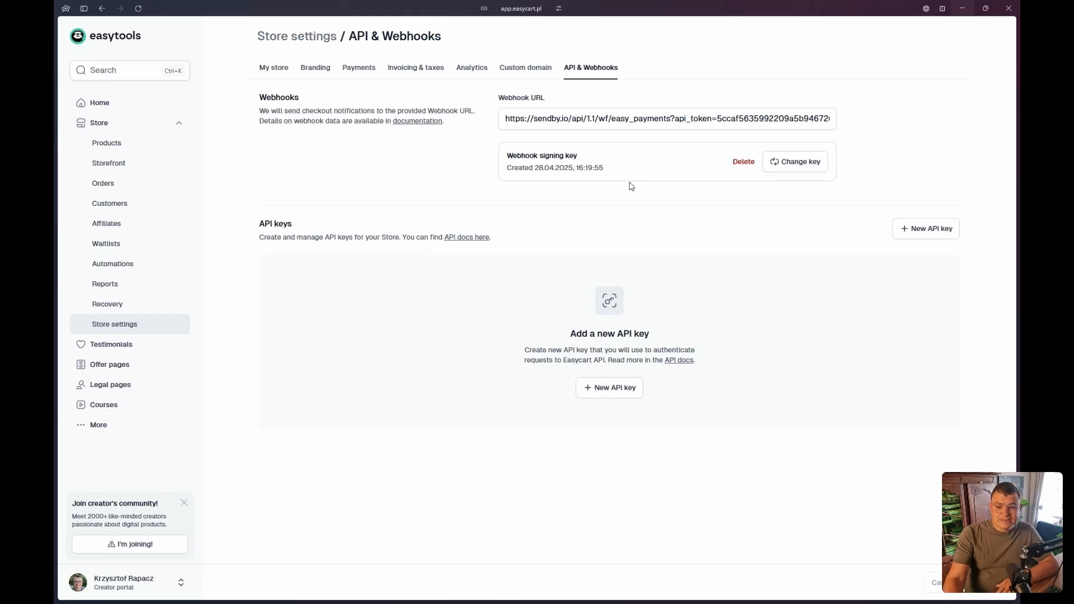
{"action": "left_click_drag", "start_coordinate": [520, 159], "coordinate": [612, 154]}
{"action": "left_click", "coordinate": [616, 154]}
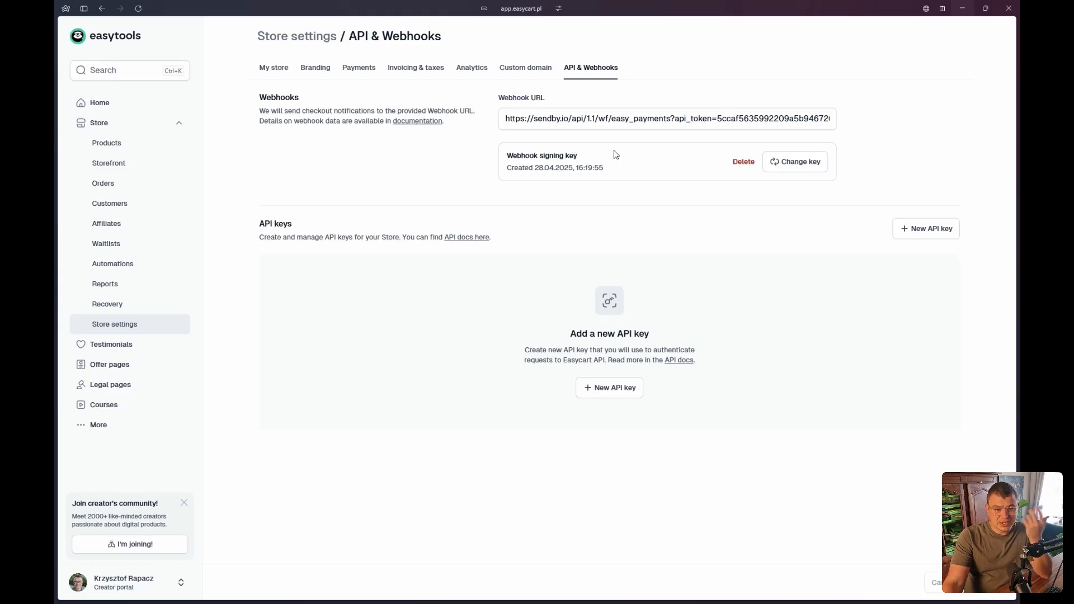
{"action": "left_click_drag", "start_coordinate": [529, 119], "coordinate": [869, 104]}
{"action": "left_click", "coordinate": [869, 104]}
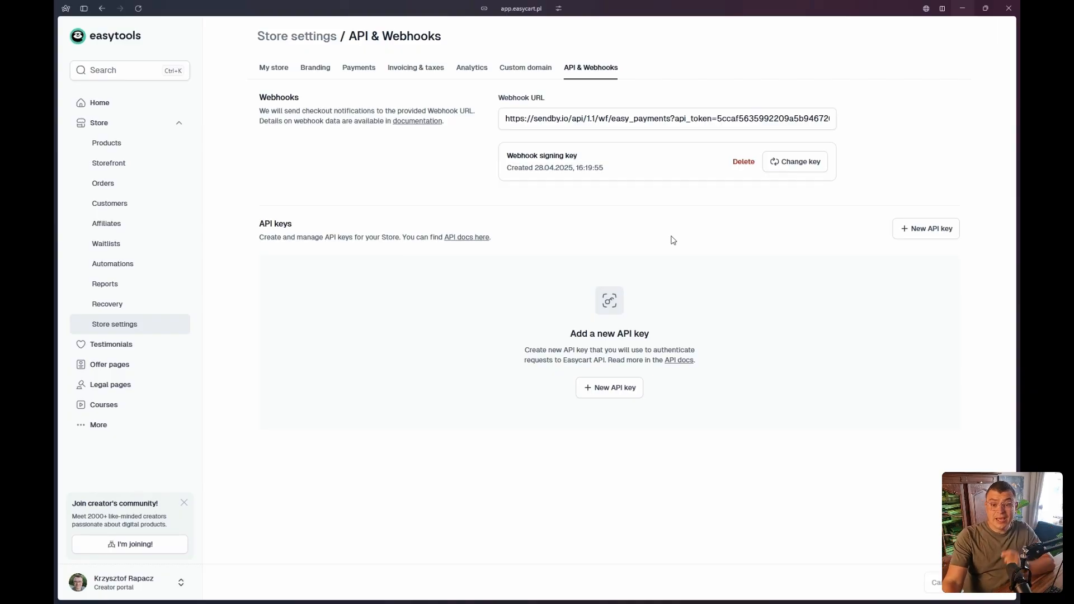
Step: Inspect the Server script action in Bubble's Easytools Webhook workflow and check the Toolbox plugin among the installed plugins
{"action": "mouse_move", "coordinate": [61, 196]}
{"action": "left_click", "coordinate": [134, 216]}
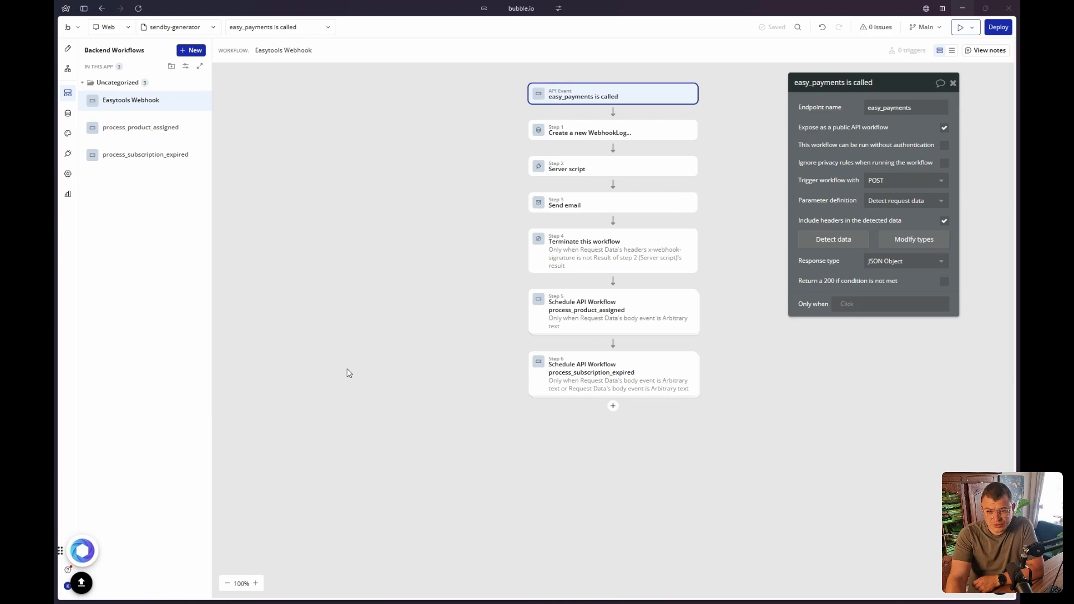
{"action": "left_click", "coordinate": [566, 170]}
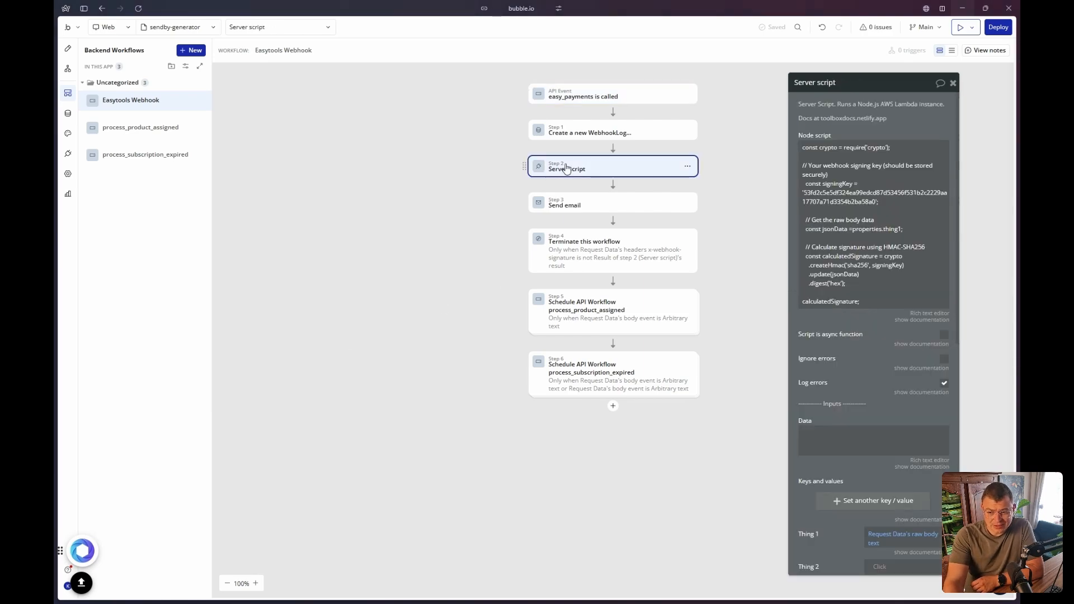
{"action": "left_click", "coordinate": [68, 154]}
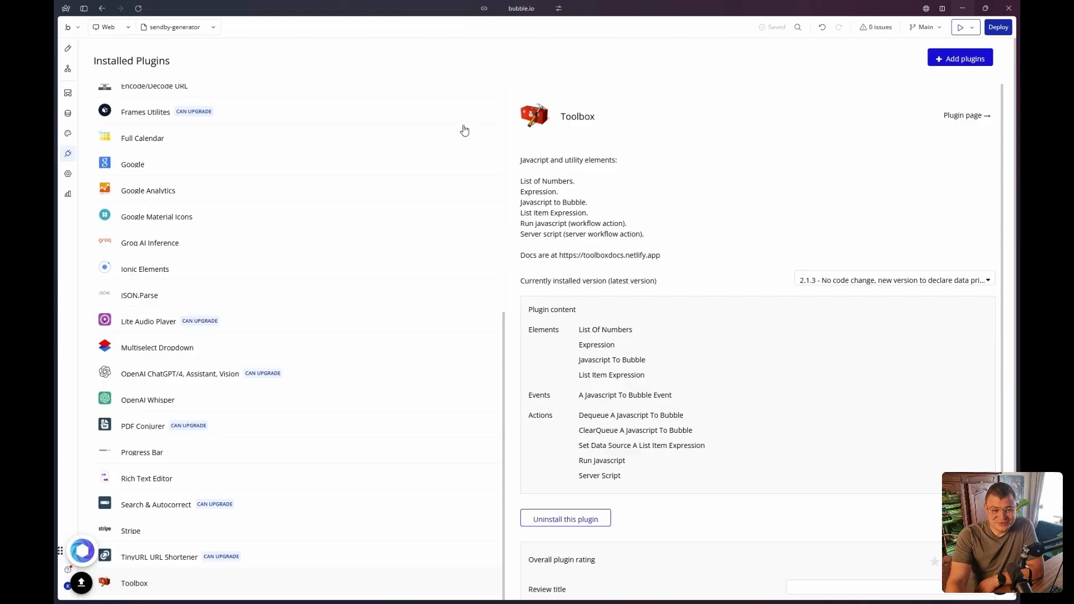
{"action": "left_click", "coordinate": [68, 92]}
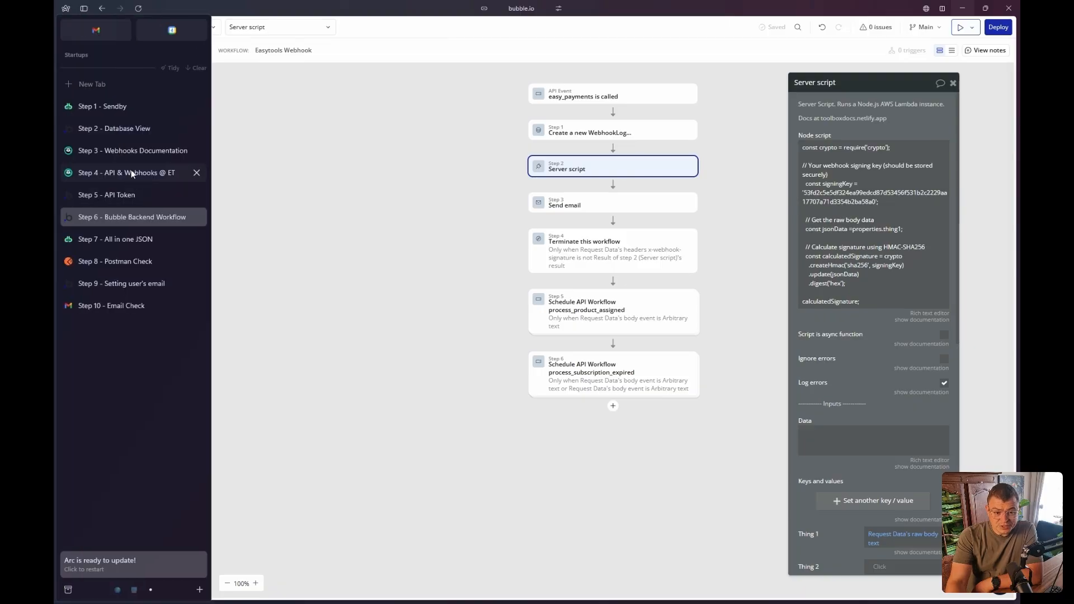
Step: Check the webhook signing key in Easytools, and review the signature code and inputs of Bubble's Server script action
{"action": "left_click", "coordinate": [131, 172]}
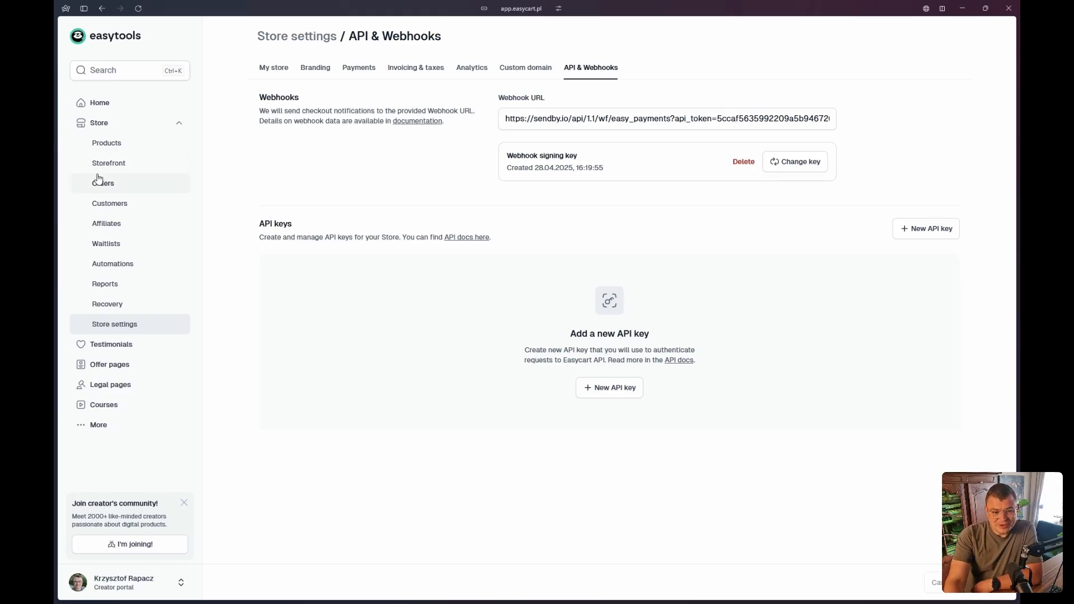
{"action": "mouse_move", "coordinate": [58, 184]}
{"action": "left_click", "coordinate": [146, 211]}
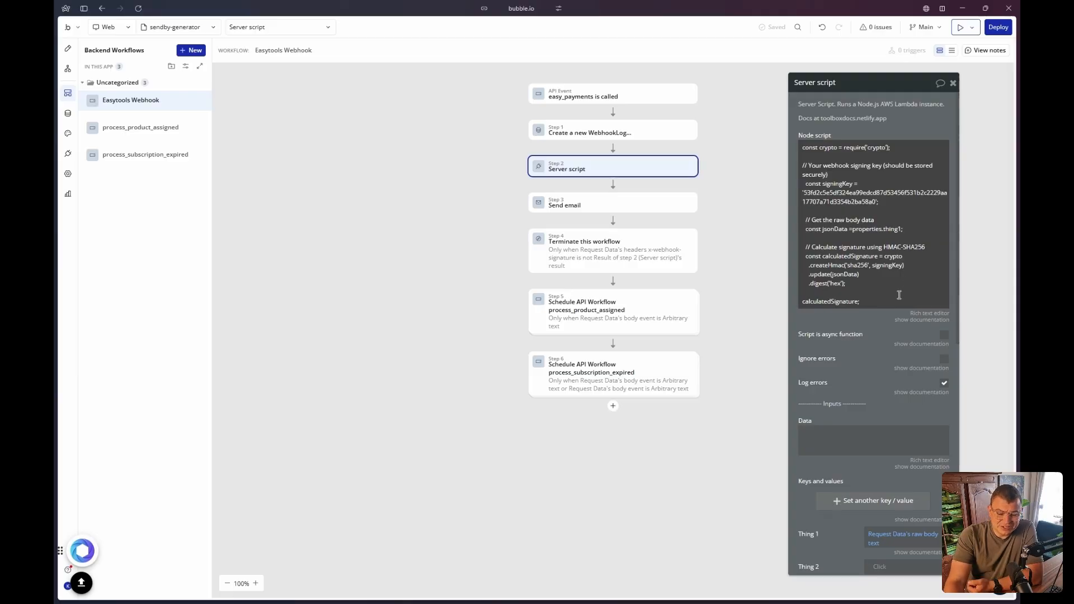
{"action": "scroll", "coordinate": [892, 325], "scroll_direction": "down", "scroll_amount": 6}
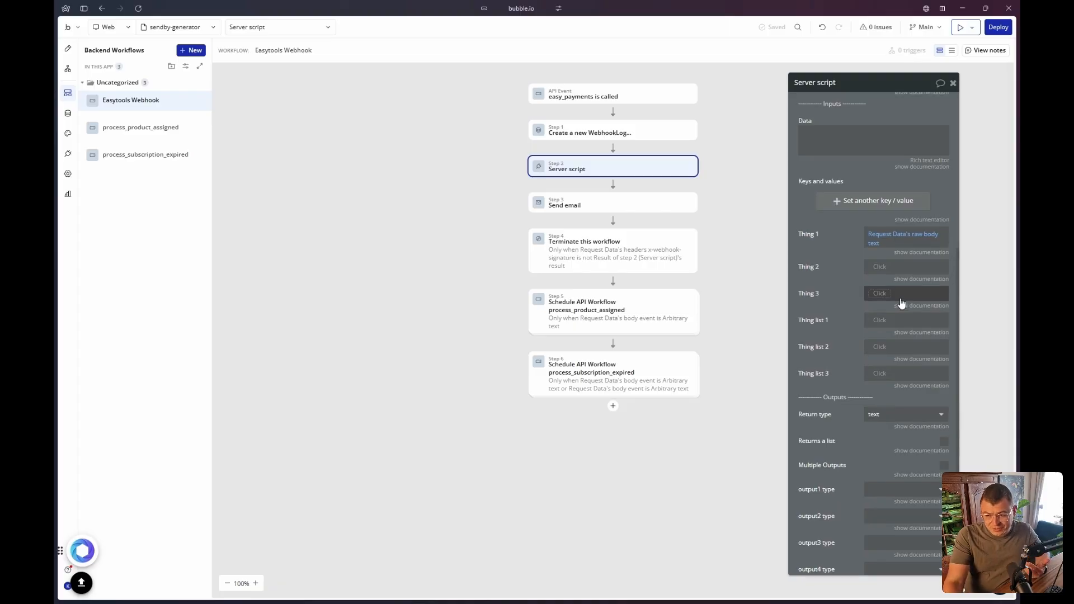
{"action": "scroll", "coordinate": [900, 303], "scroll_direction": "up", "scroll_amount": 5}
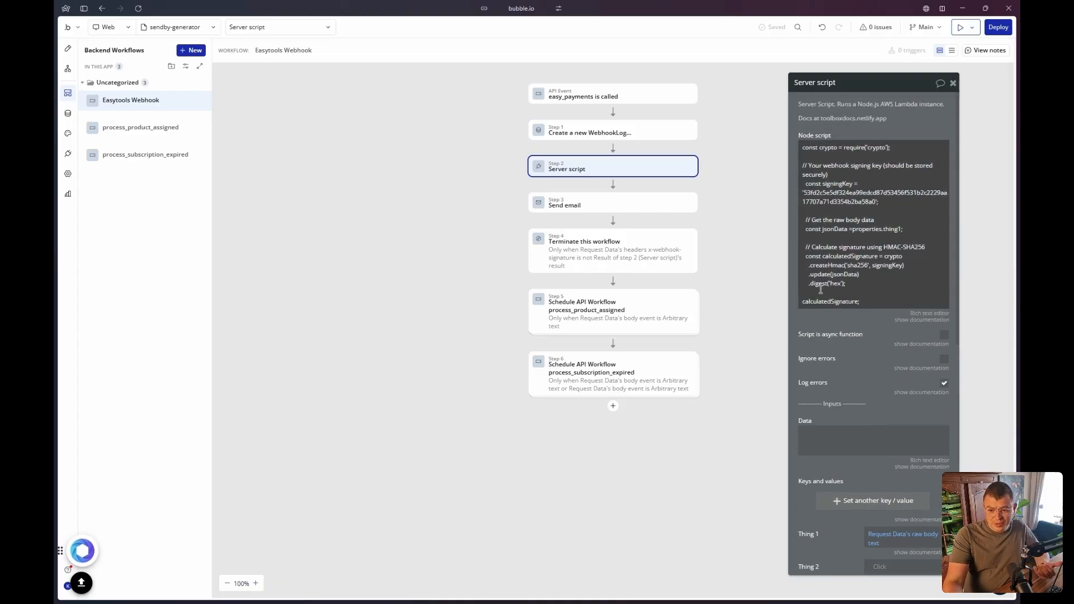
Step: Review the Terminate this workflow condition, the Server script and the Send email action that compares the signatures
{"action": "left_click", "coordinate": [636, 263]}
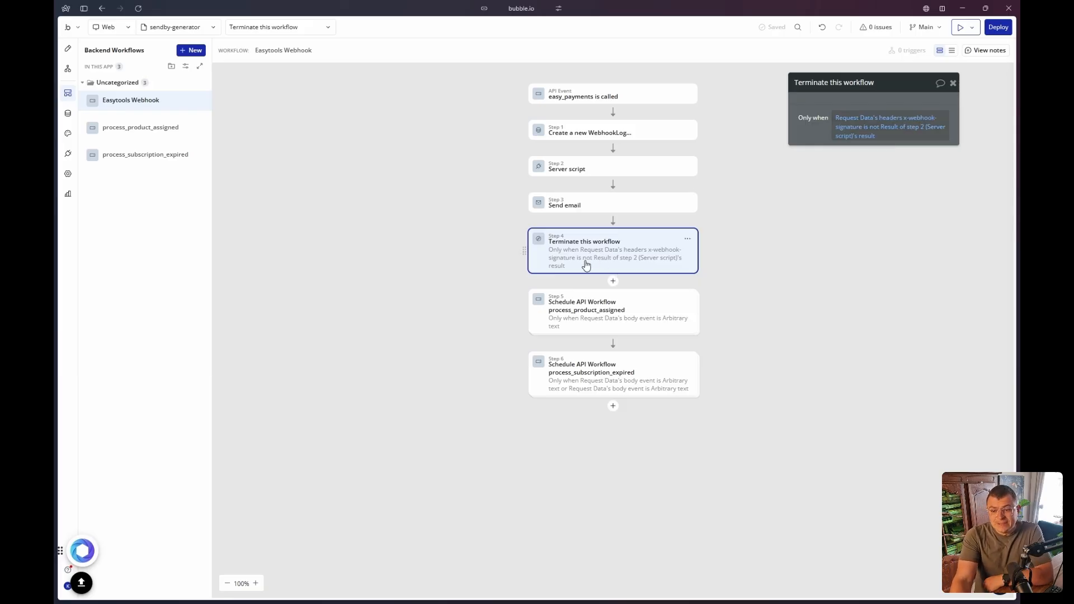
{"action": "left_click", "coordinate": [575, 170]}
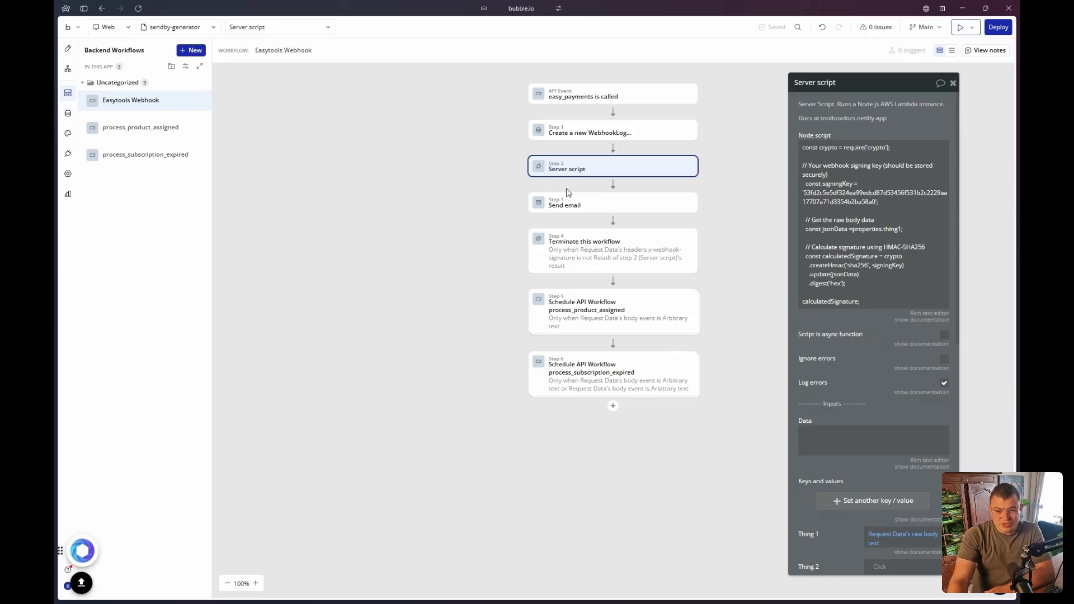
{"action": "left_click", "coordinate": [594, 207]}
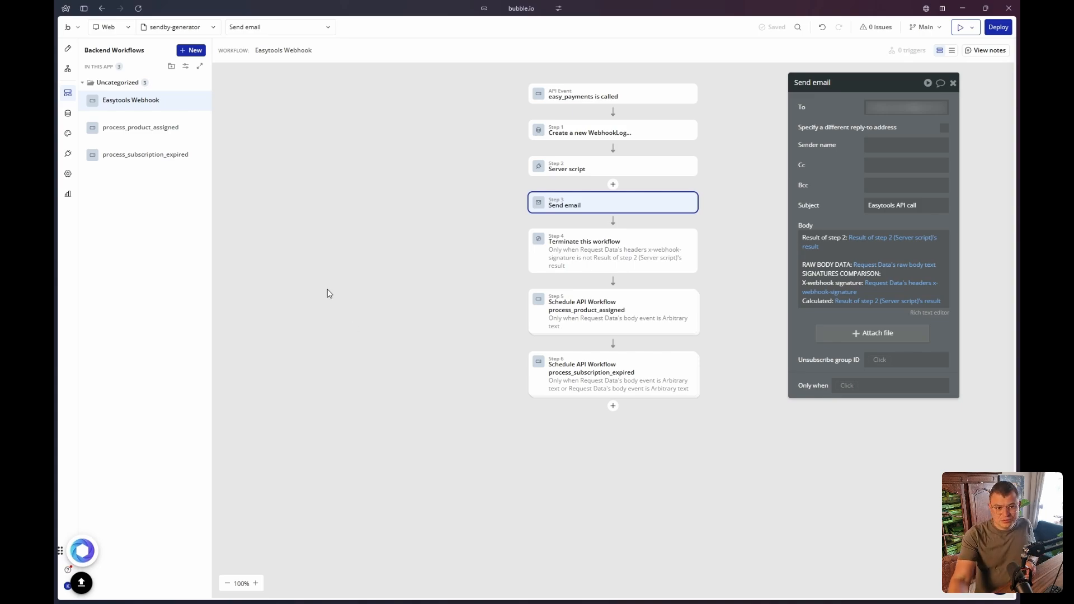
Step: View the process_product_assigned and process_subscription_expired backend workflows and return to the Easytools Webhook workflow
{"action": "left_click", "coordinate": [141, 139]}
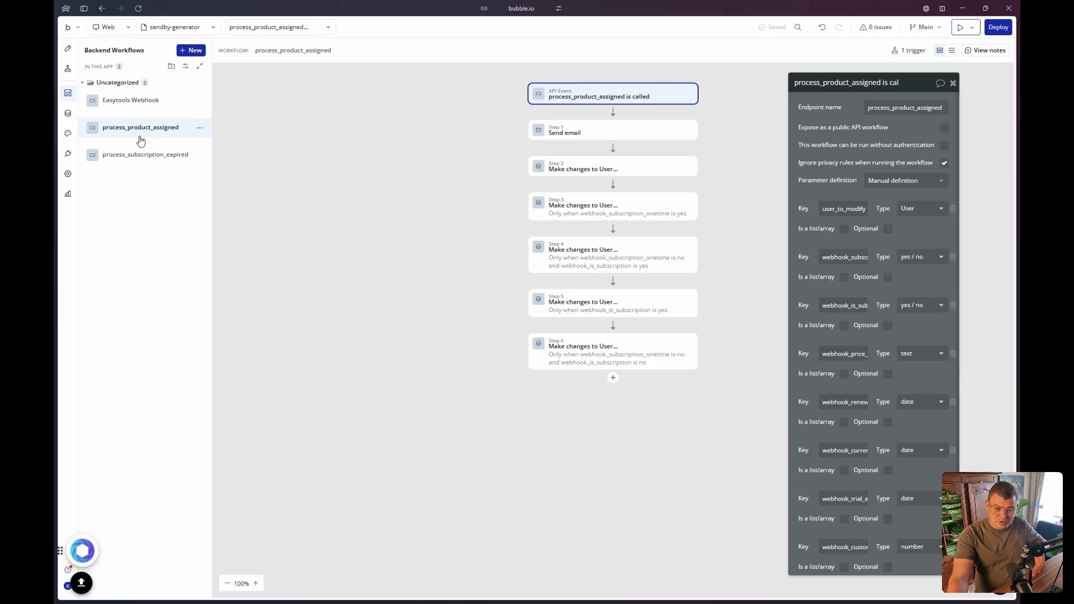
{"action": "left_click", "coordinate": [140, 157]}
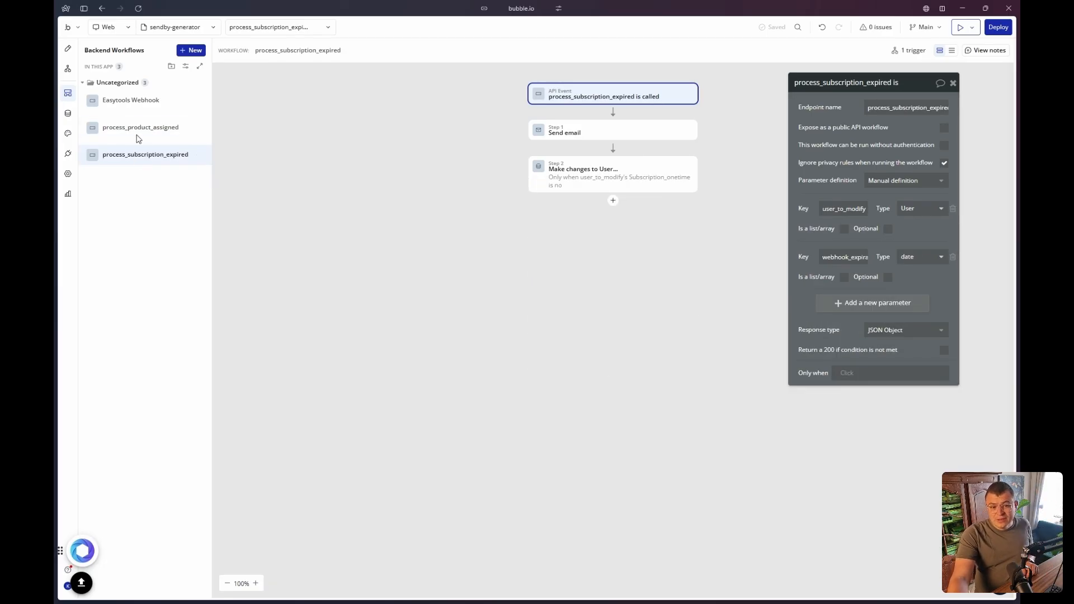
{"action": "left_click", "coordinate": [136, 111]}
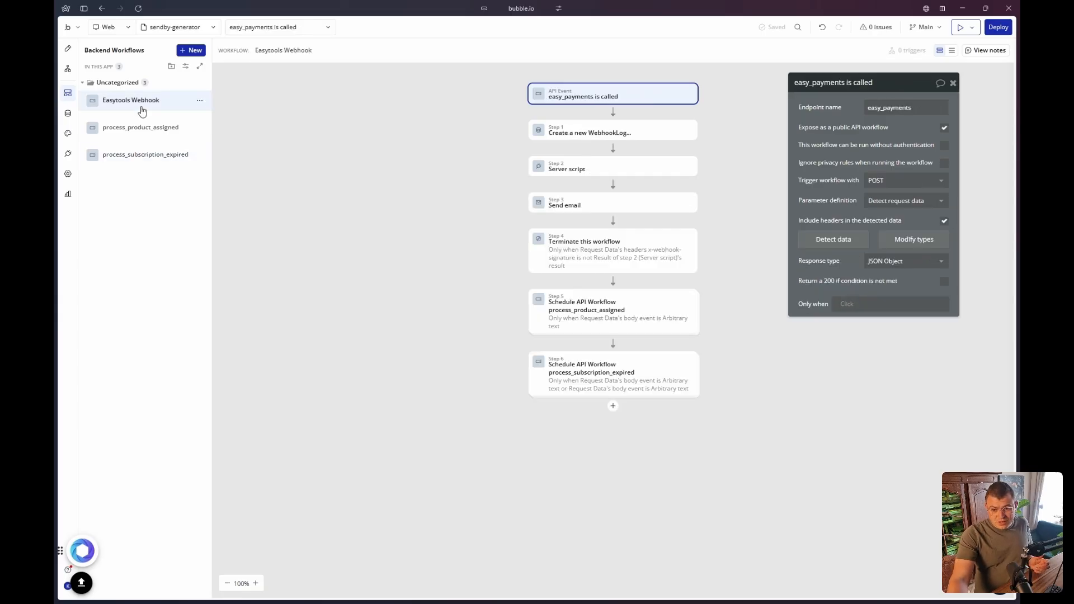
Step: Examine how the Easytools Webhook workflow schedules process_product_assigned, viewing its parameters, the easy_payments API event and the scheduled workflow
{"action": "left_click", "coordinate": [604, 325]}
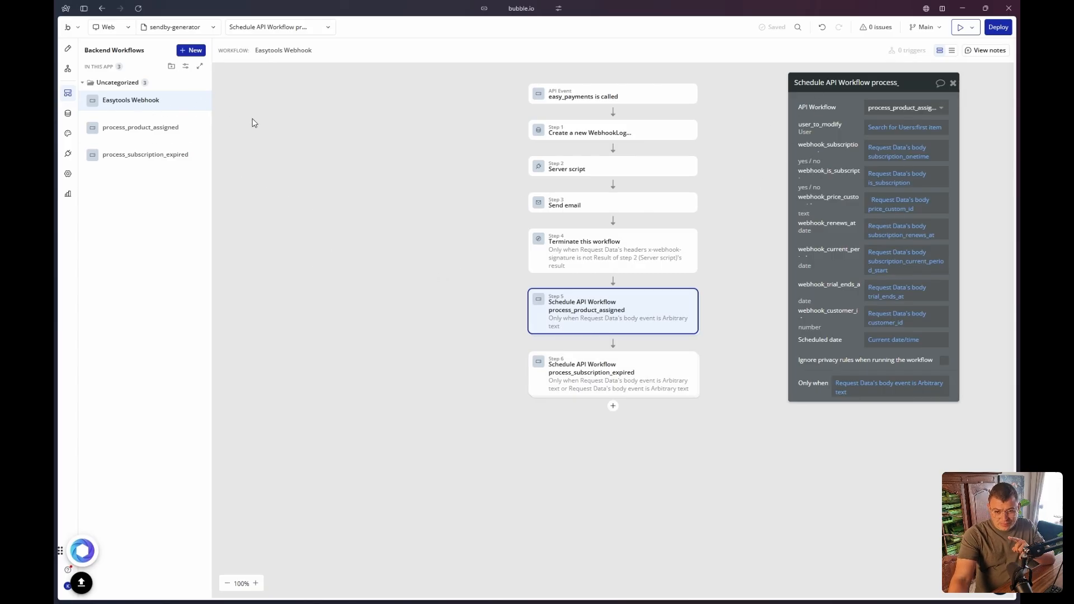
{"action": "left_click", "coordinate": [579, 102]}
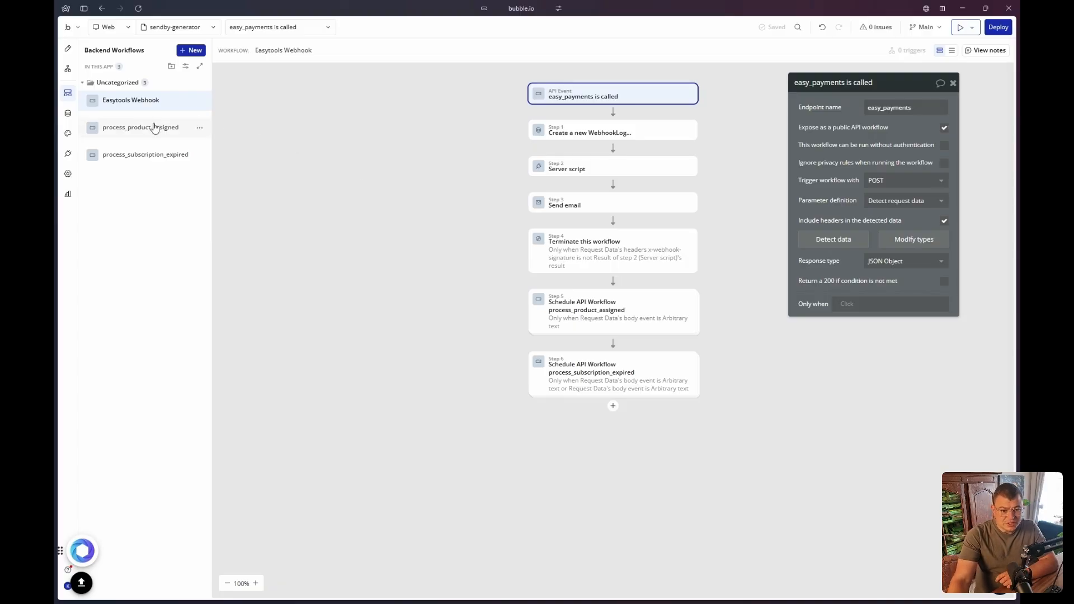
{"action": "left_click", "coordinate": [142, 130]}
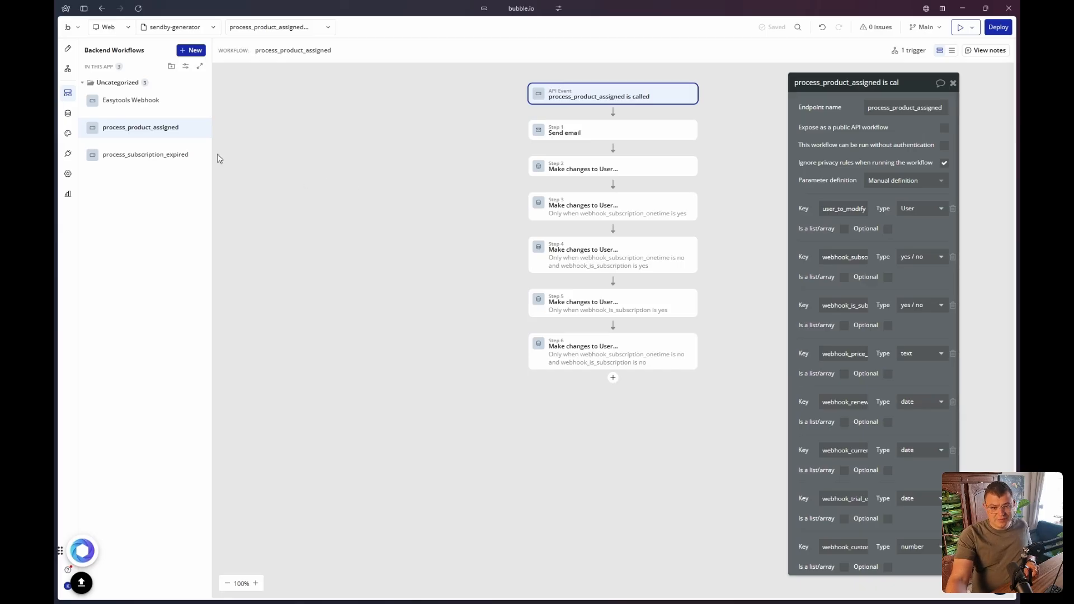
{"action": "left_click", "coordinate": [158, 107]}
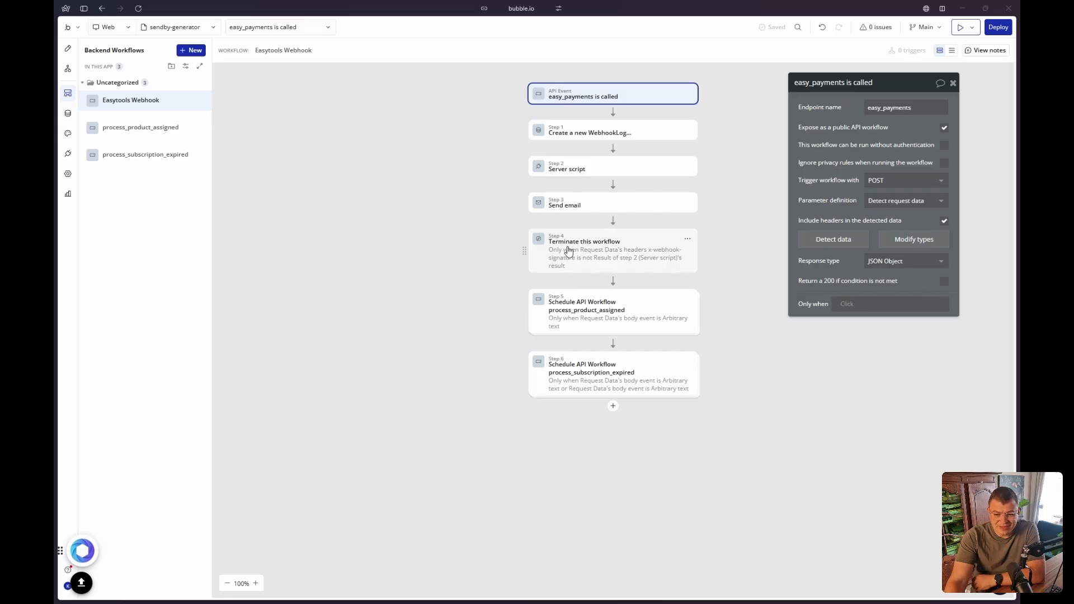
{"action": "mouse_move", "coordinate": [588, 311]}
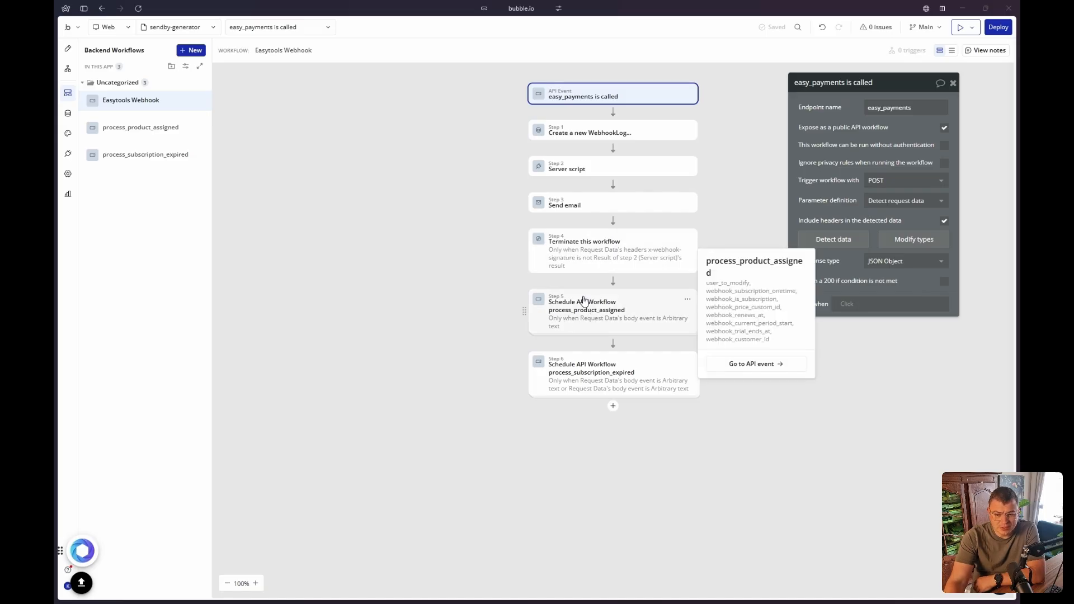
{"action": "left_click", "coordinate": [583, 301]}
{"action": "mouse_move", "coordinate": [577, 394]}
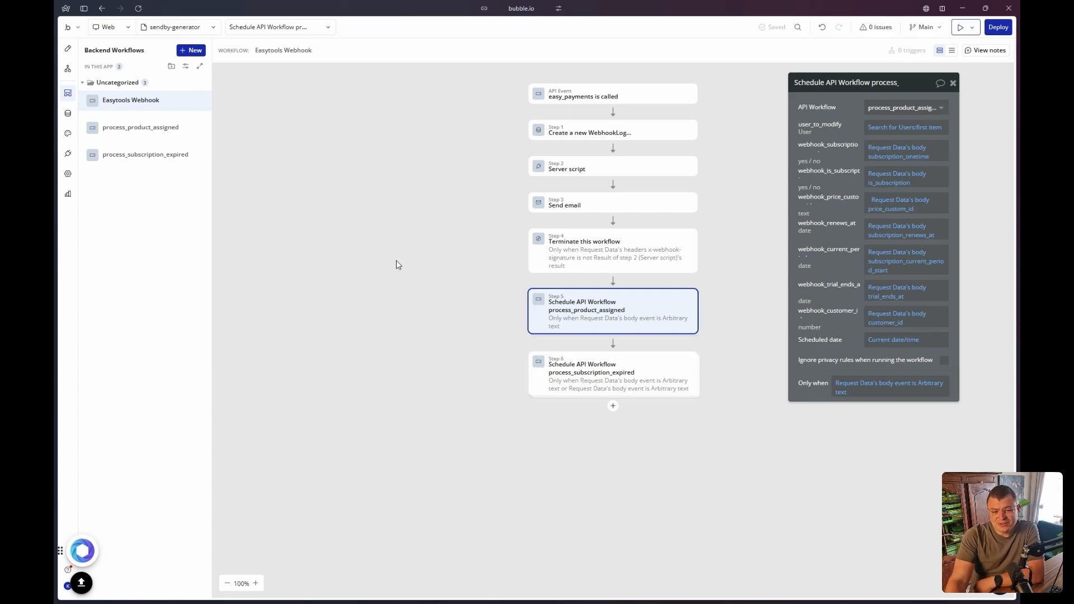
Step: Open the process_product_assigned workflow and review its parameter keys from webhook_subscription_onetime through webhook_customer_id
{"action": "left_click", "coordinate": [144, 137]}
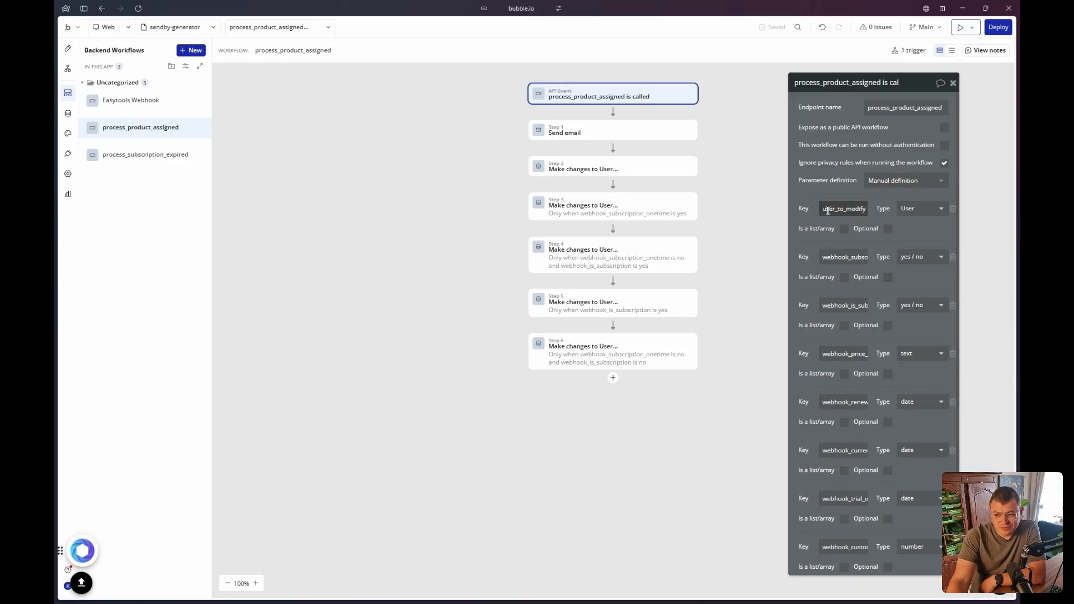
{"action": "left_click_drag", "start_coordinate": [829, 255], "coordinate": [873, 252]}
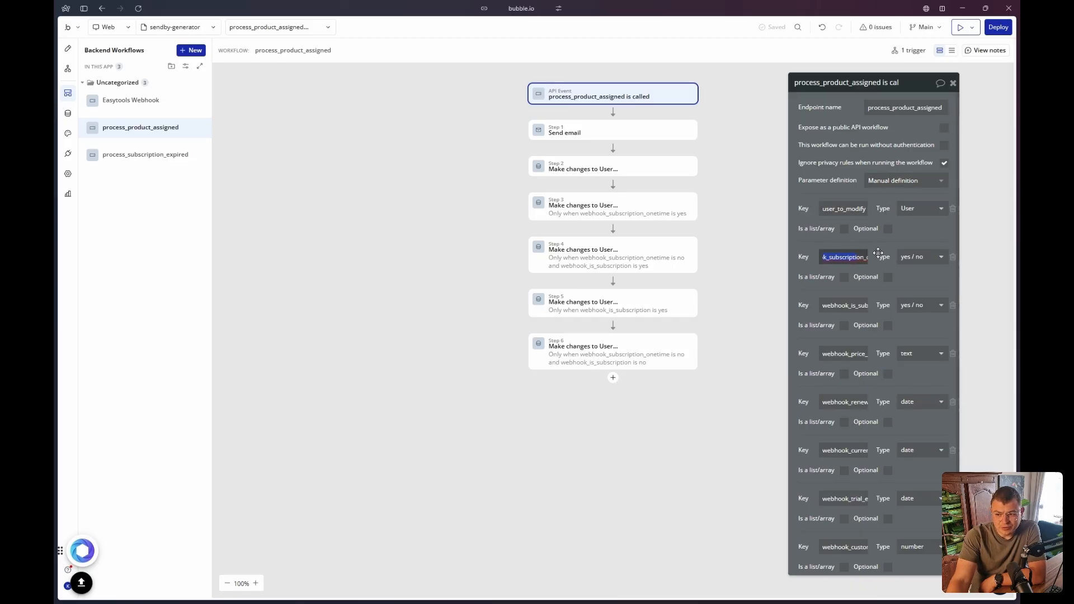
{"action": "left_click_drag", "start_coordinate": [837, 306], "coordinate": [882, 303]}
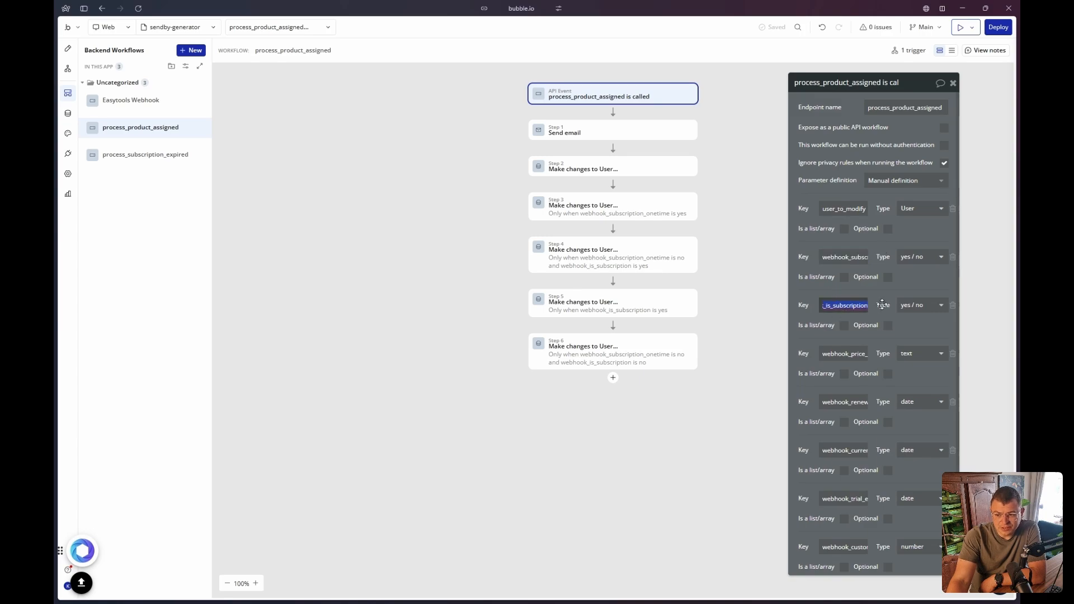
{"action": "left_click_drag", "start_coordinate": [827, 354], "coordinate": [882, 354]}
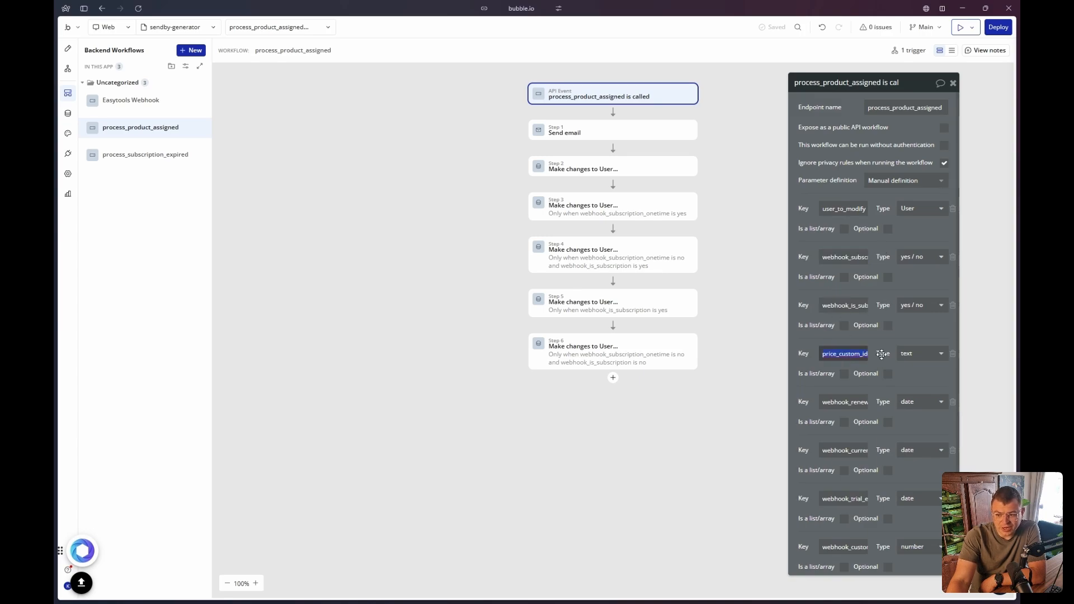
{"action": "left_click_drag", "start_coordinate": [849, 401], "coordinate": [881, 407]}
{"action": "left_click_drag", "start_coordinate": [849, 451], "coordinate": [886, 453]}
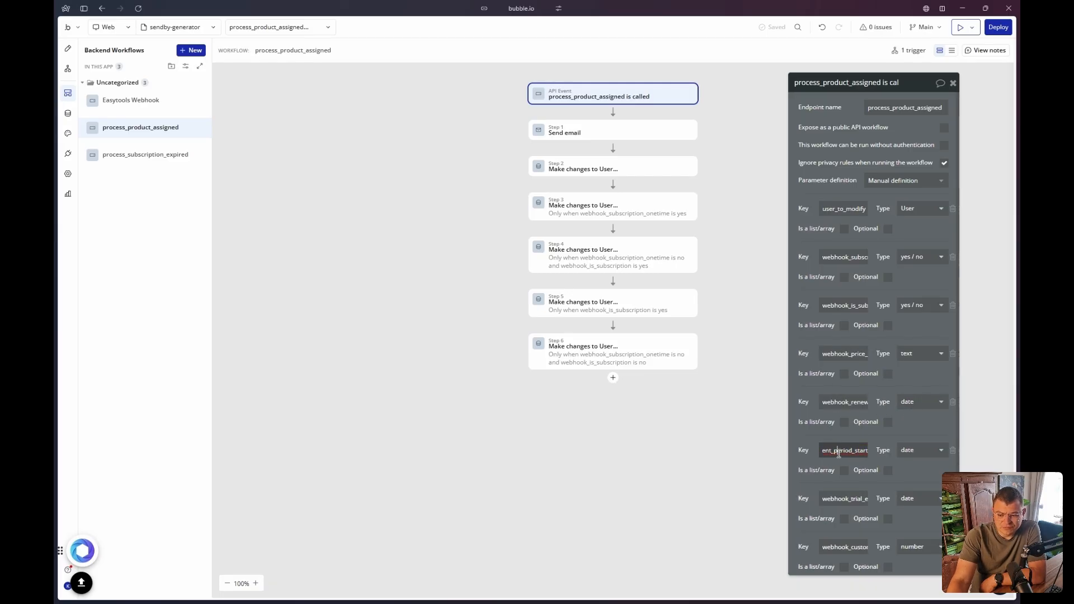
{"action": "left_click_drag", "start_coordinate": [827, 501], "coordinate": [879, 501]}
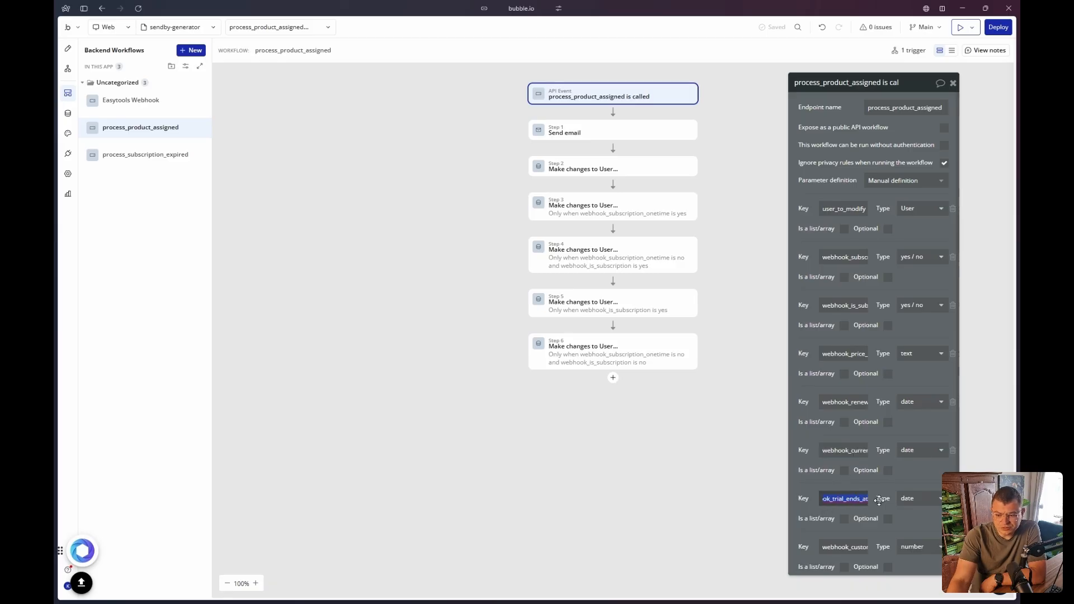
{"action": "left_click_drag", "start_coordinate": [838, 546], "coordinate": [883, 547]}
{"action": "left_click", "coordinate": [857, 551]}
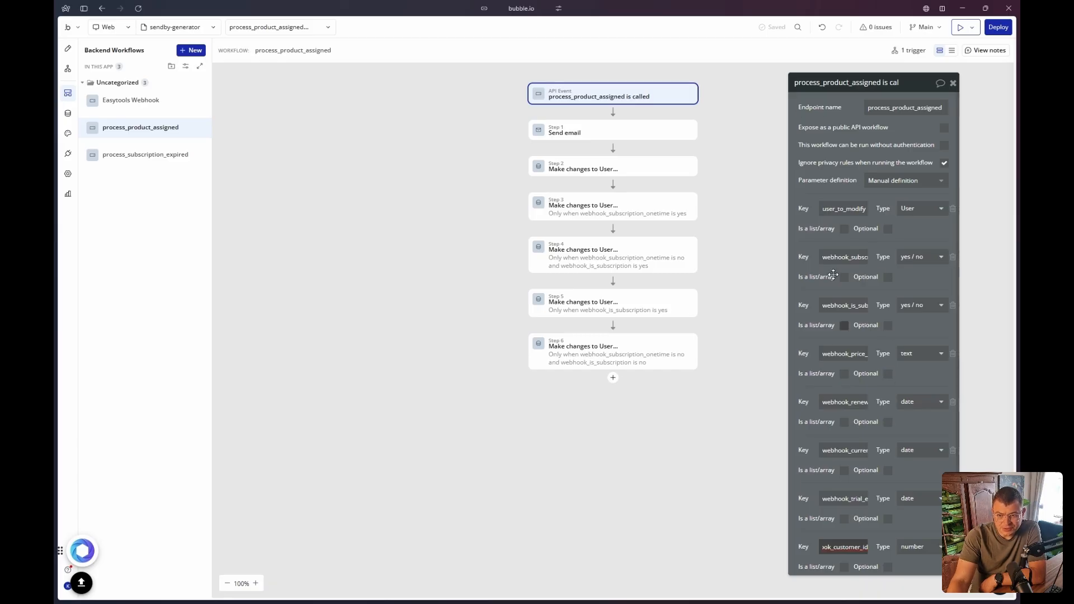
Step: Review process_product_assigned's Send email action and first Make changes to User action, comparing its fields with a User entry in the database
{"action": "left_click", "coordinate": [582, 137]}
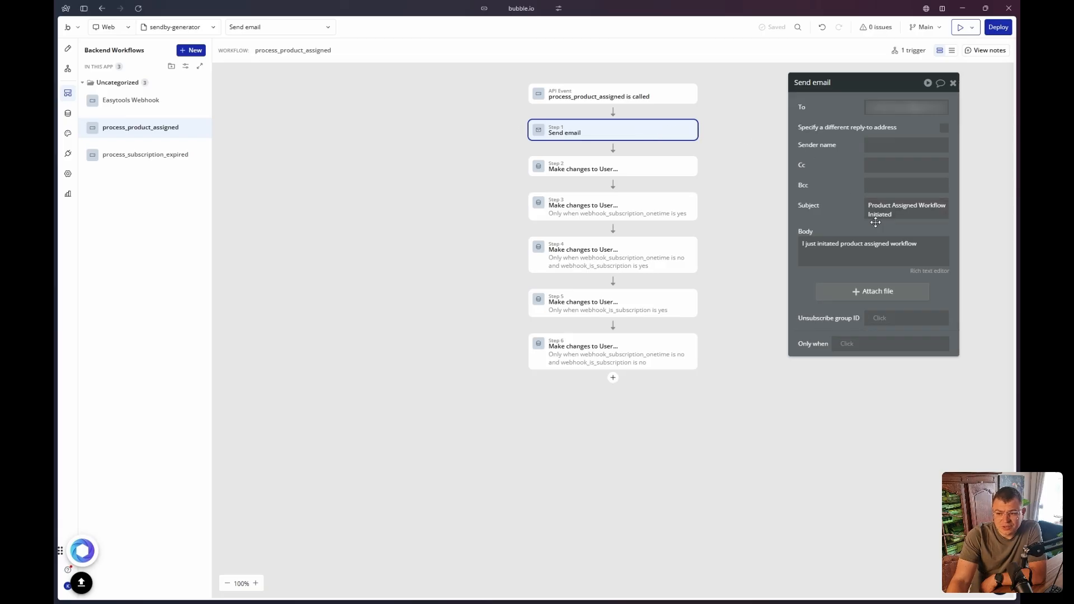
{"action": "mouse_move", "coordinate": [908, 212]}
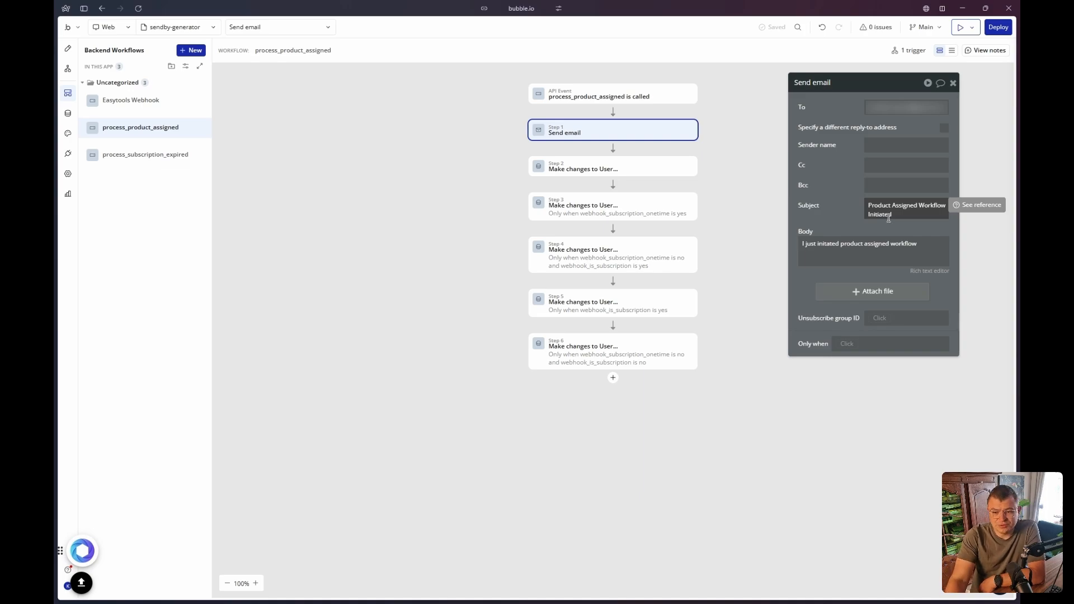
{"action": "left_click", "coordinate": [629, 168]}
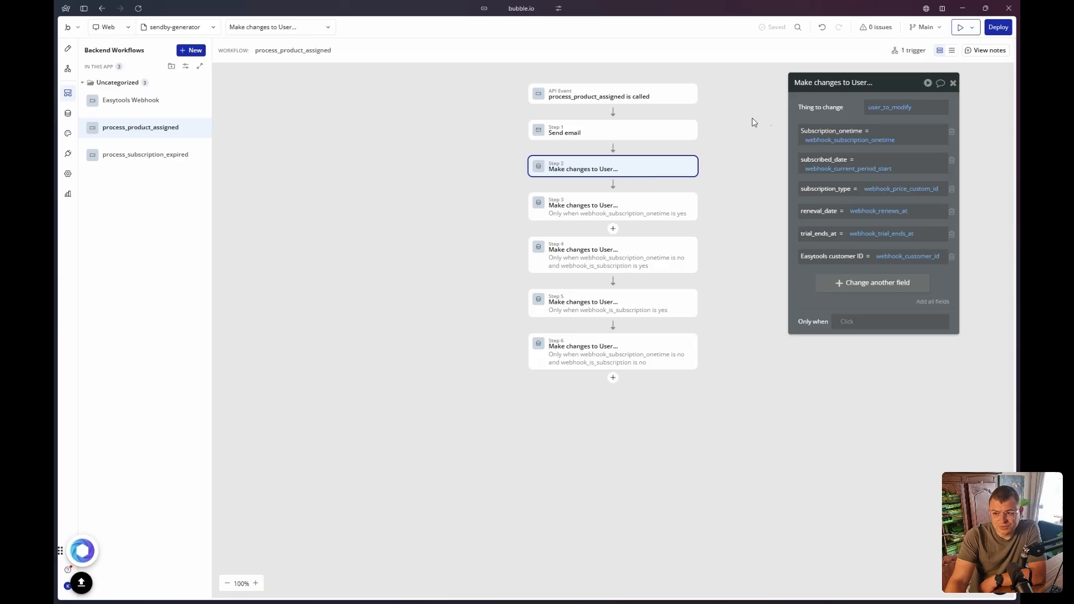
{"action": "mouse_move", "coordinate": [822, 111]}
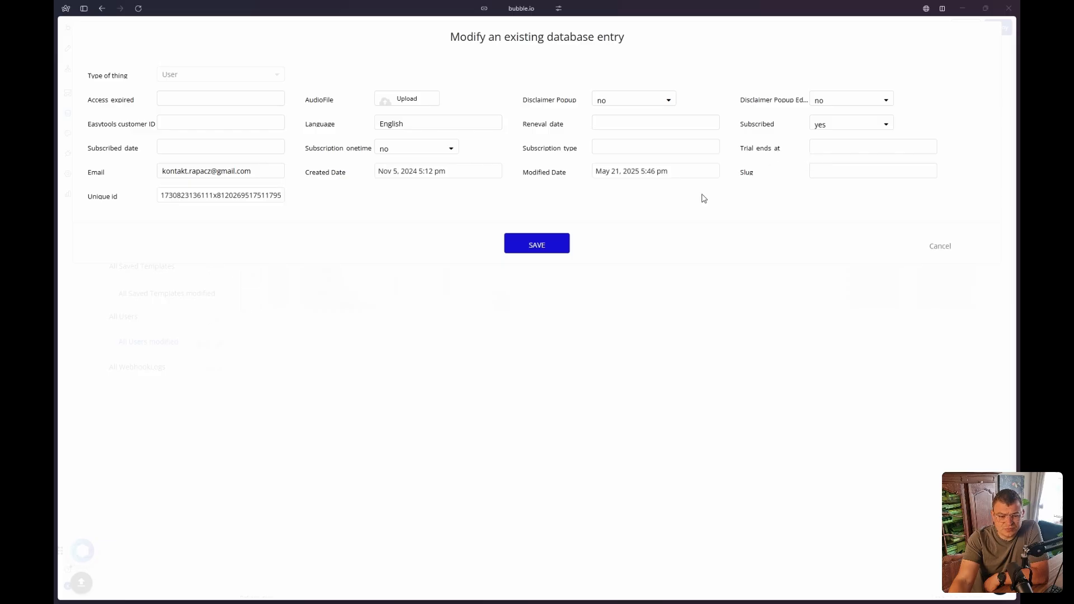
{"action": "mouse_move", "coordinate": [56, 186]}
{"action": "left_click", "coordinate": [110, 217]}
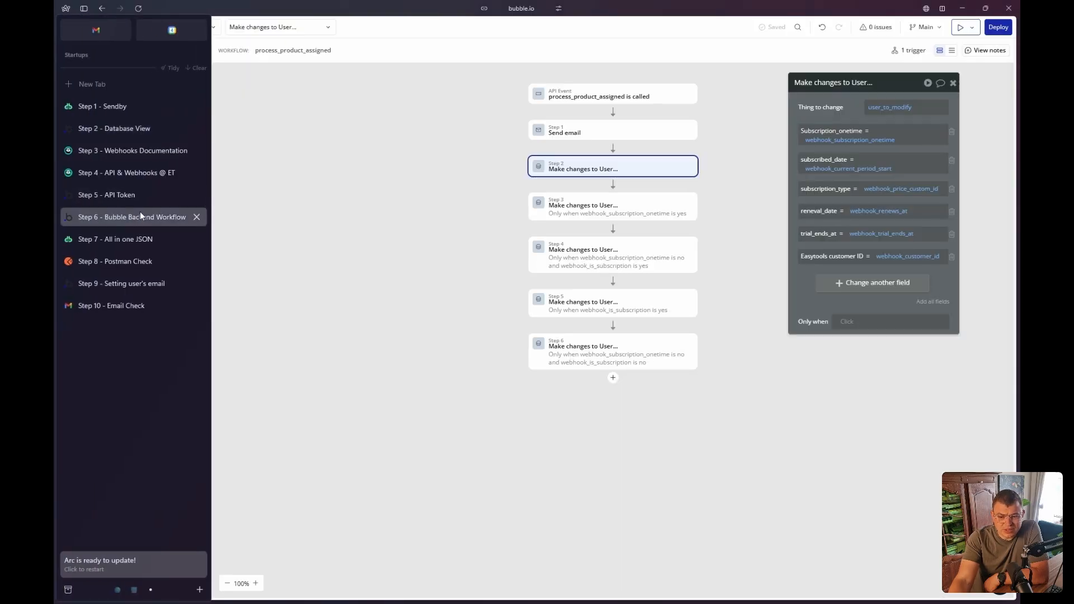
{"action": "left_click", "coordinate": [865, 286]}
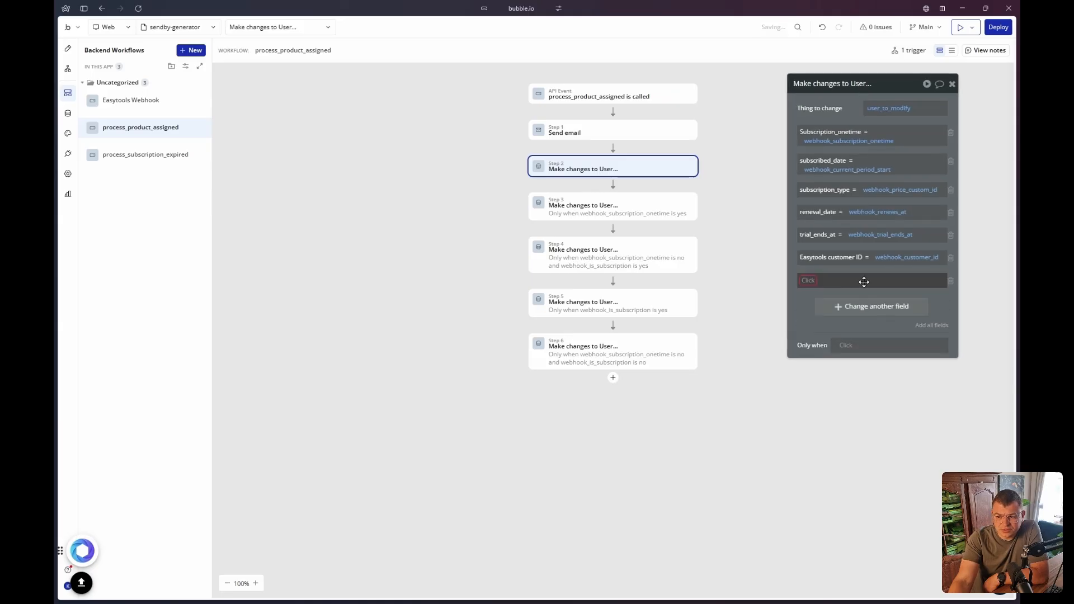
{"action": "left_click", "coordinate": [815, 285]}
{"action": "scroll", "coordinate": [834, 371], "scroll_direction": "down", "scroll_amount": 2}
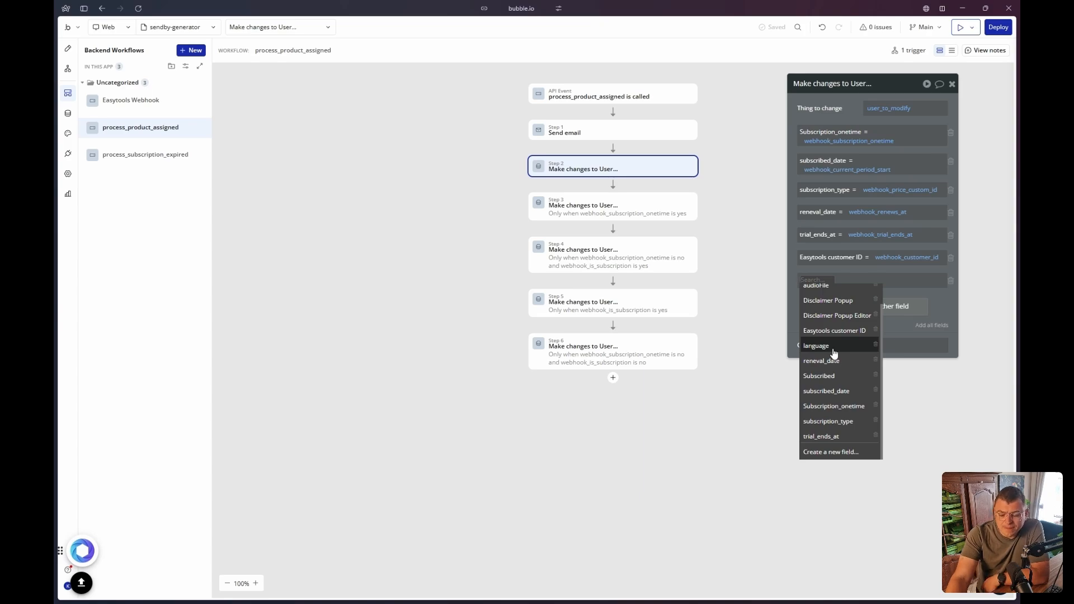
{"action": "left_click", "coordinate": [946, 295]}
{"action": "left_click", "coordinate": [950, 282]}
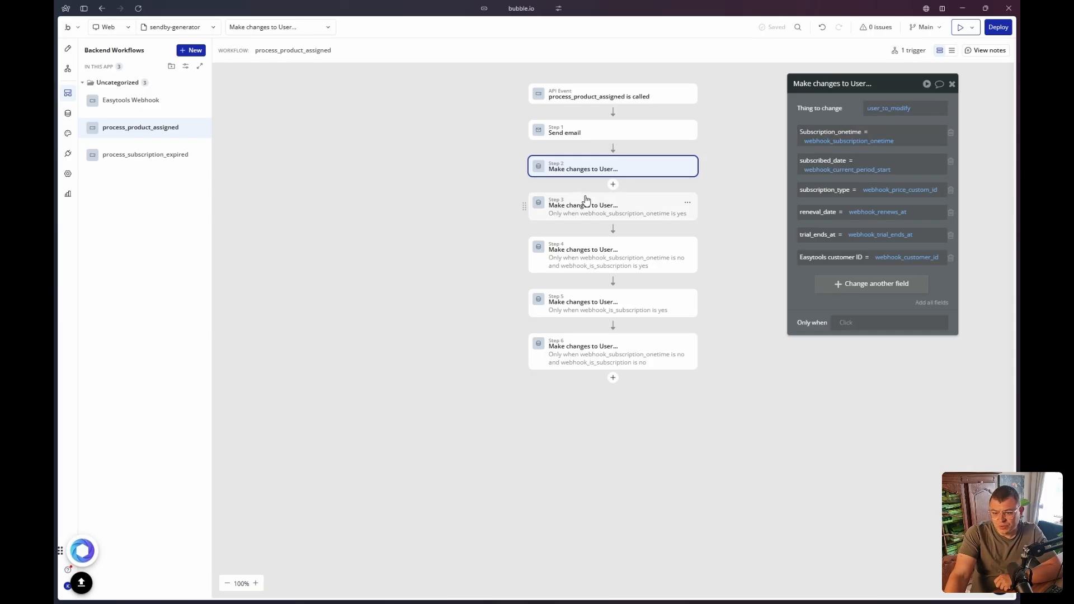
Step: Review the Subscribed values and Only when conditions of the four conditional Make changes to User actions in process_product_assigned
{"action": "left_click", "coordinate": [585, 213]}
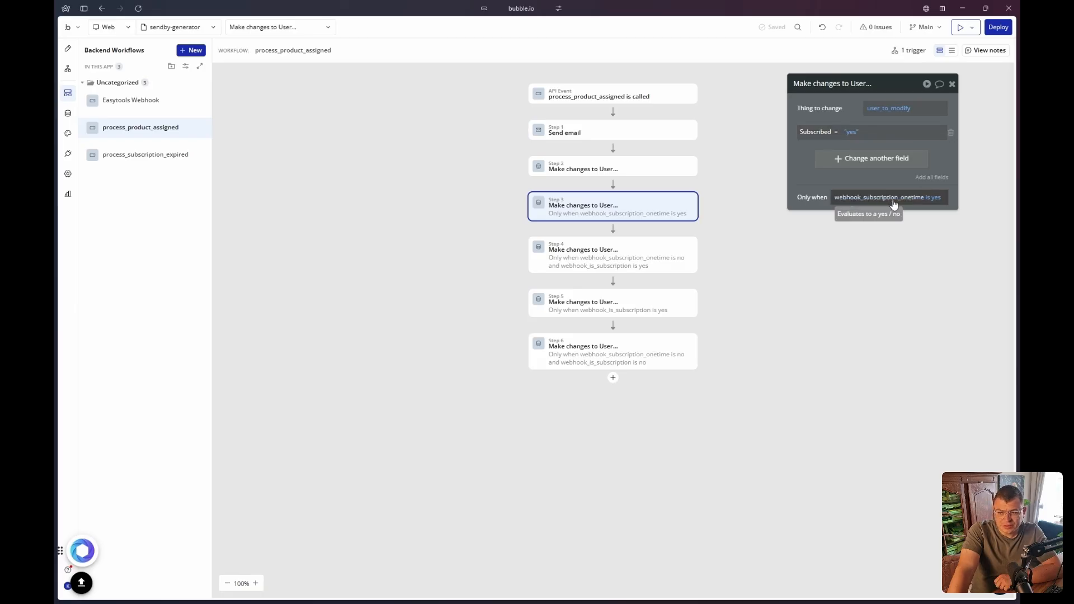
{"action": "left_click", "coordinate": [620, 271]}
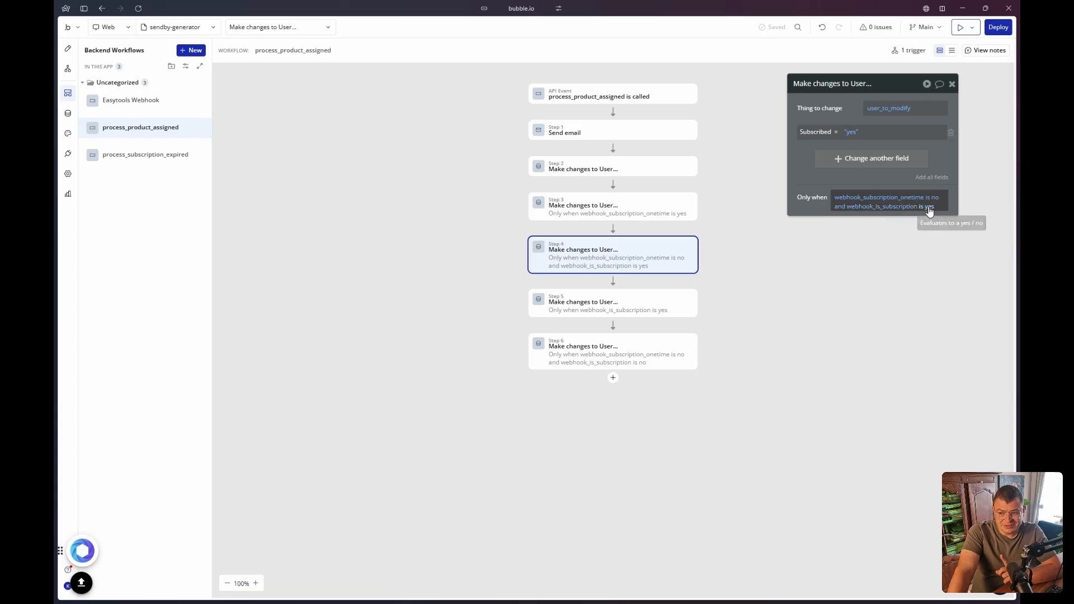
{"action": "left_click", "coordinate": [629, 307]}
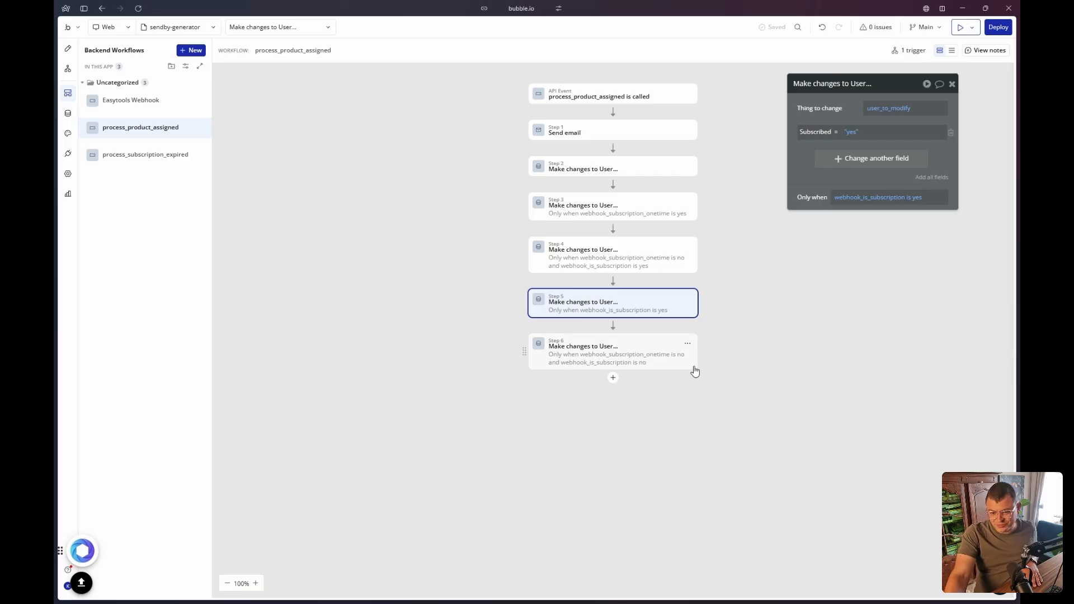
{"action": "left_click", "coordinate": [601, 364]}
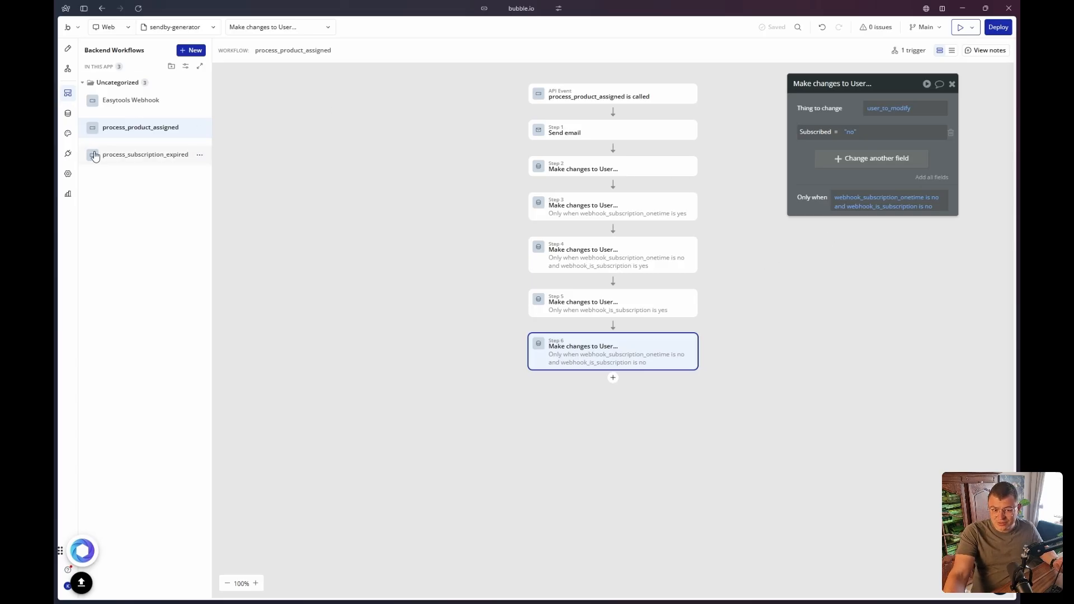
Step: Examine the process_subscription_expired workflow's parameters, Send email action and Make changes to User action
{"action": "left_click", "coordinate": [166, 161]}
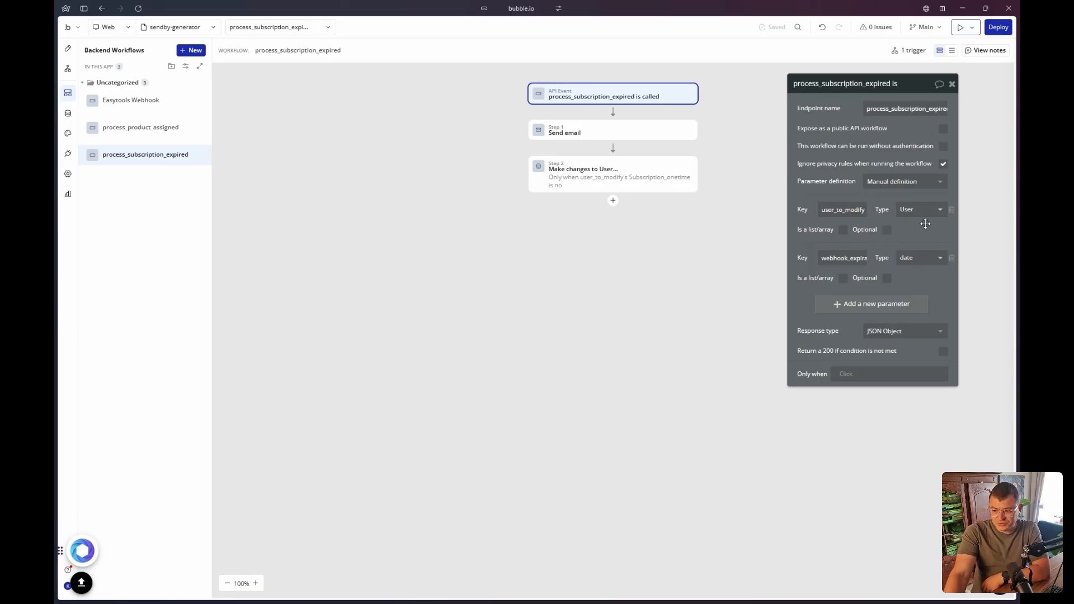
{"action": "left_click_drag", "start_coordinate": [829, 258], "coordinate": [892, 258]}
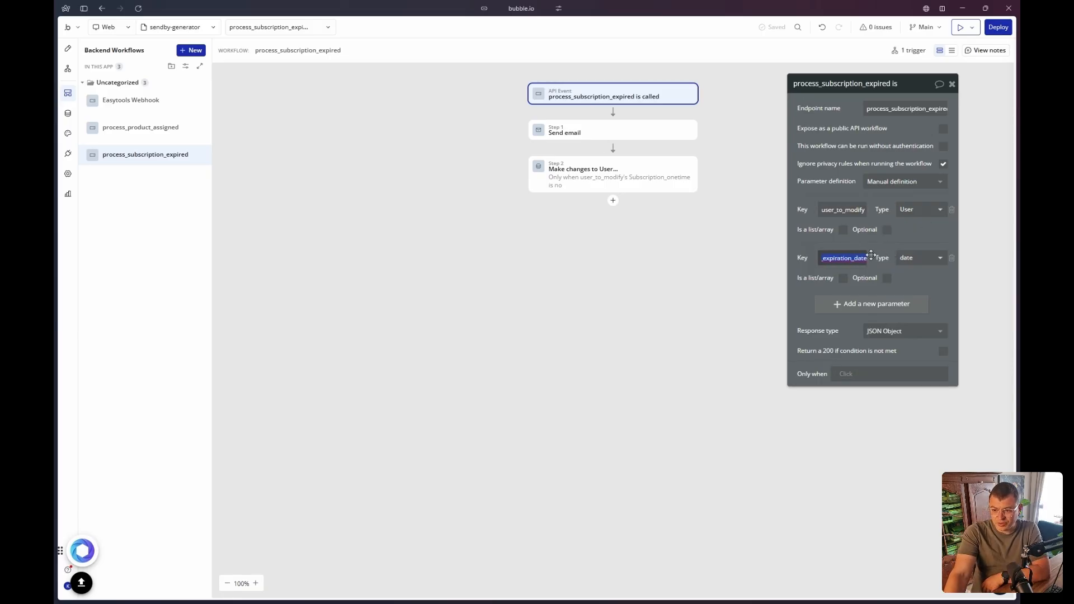
{"action": "left_click", "coordinate": [852, 257]}
{"action": "left_click", "coordinate": [640, 141]}
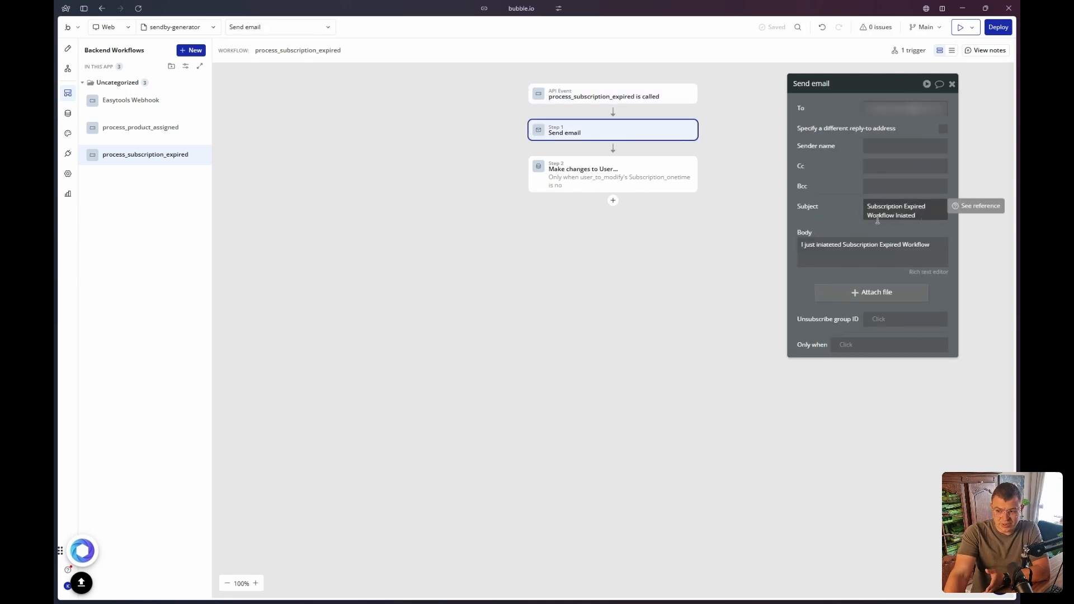
{"action": "left_click", "coordinate": [621, 183]}
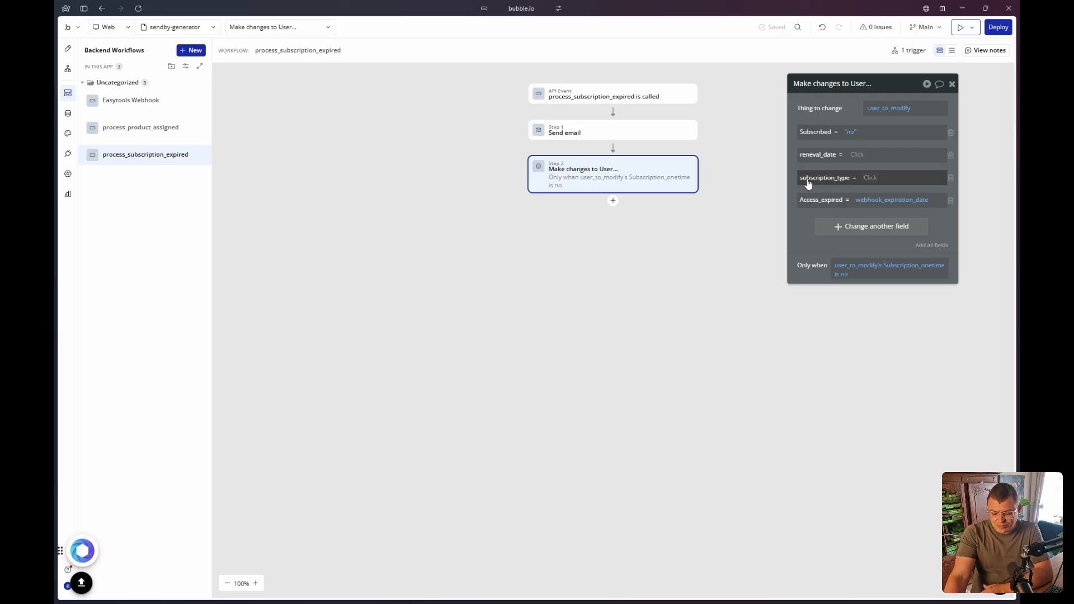
Step: Compare the Easytools Webhook, process_product_assigned and process_subscription_expired workflows, ending on Easytools Webhook
{"action": "left_click", "coordinate": [137, 110]}
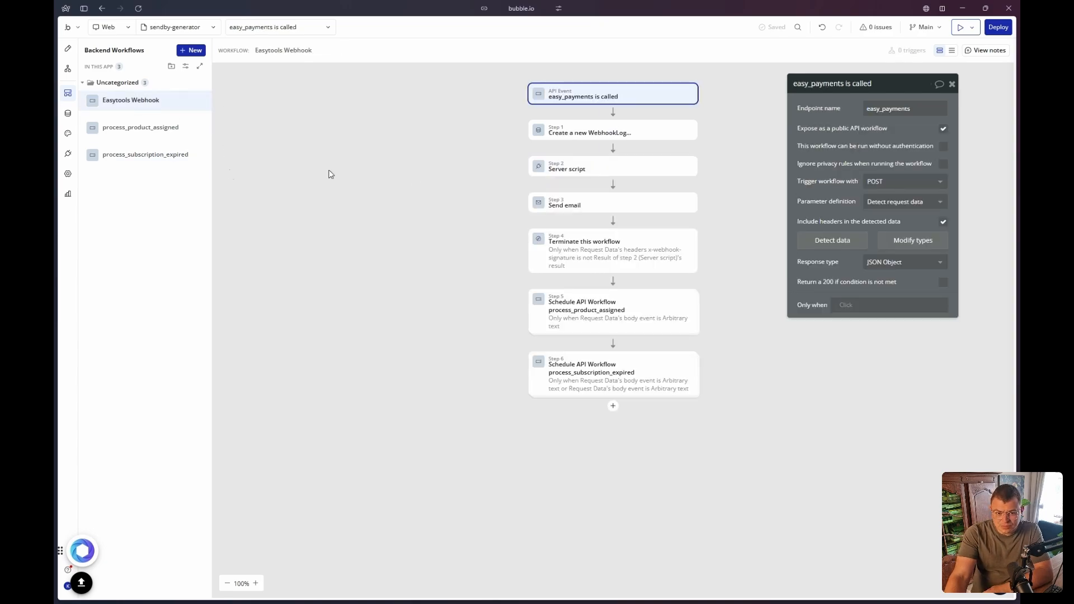
{"action": "left_click", "coordinate": [125, 137]}
{"action": "left_click", "coordinate": [125, 154]}
{"action": "left_click", "coordinate": [132, 129]}
{"action": "left_click", "coordinate": [132, 154]}
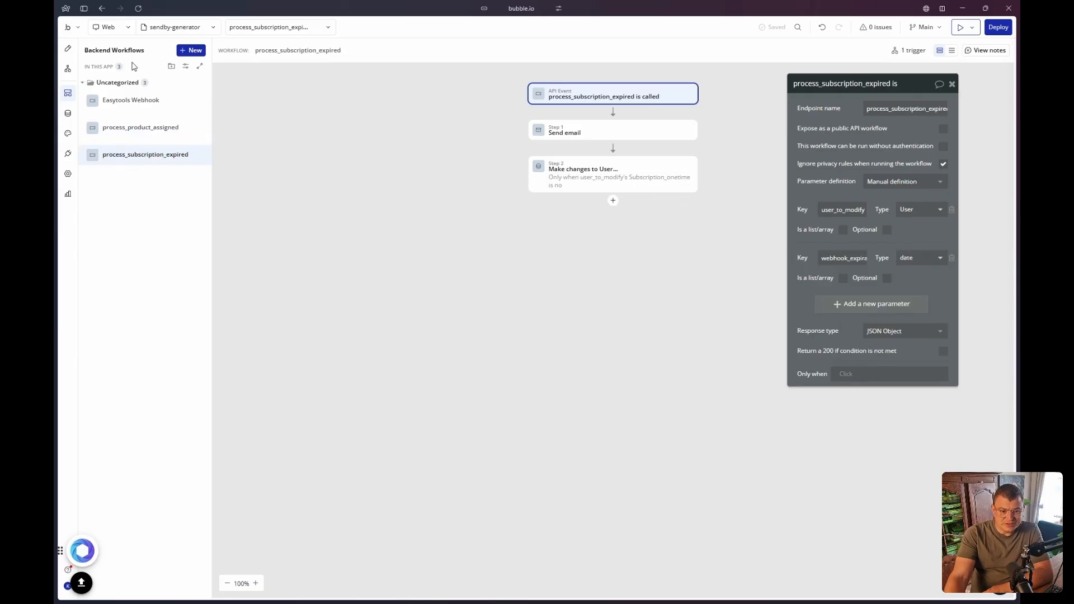
{"action": "mouse_move", "coordinate": [138, 107]}
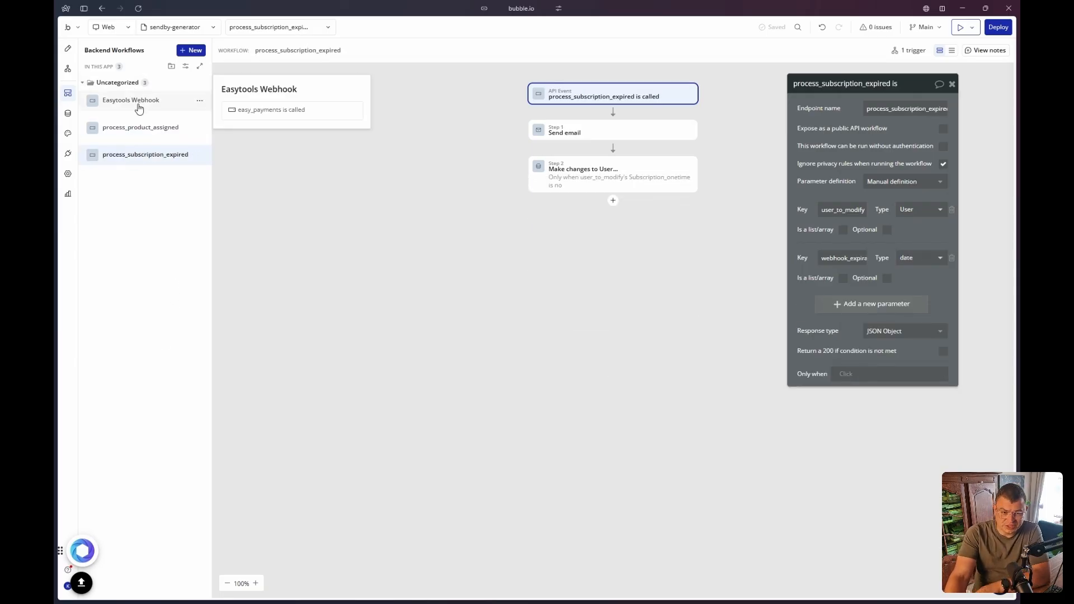
{"action": "left_click", "coordinate": [139, 107]}
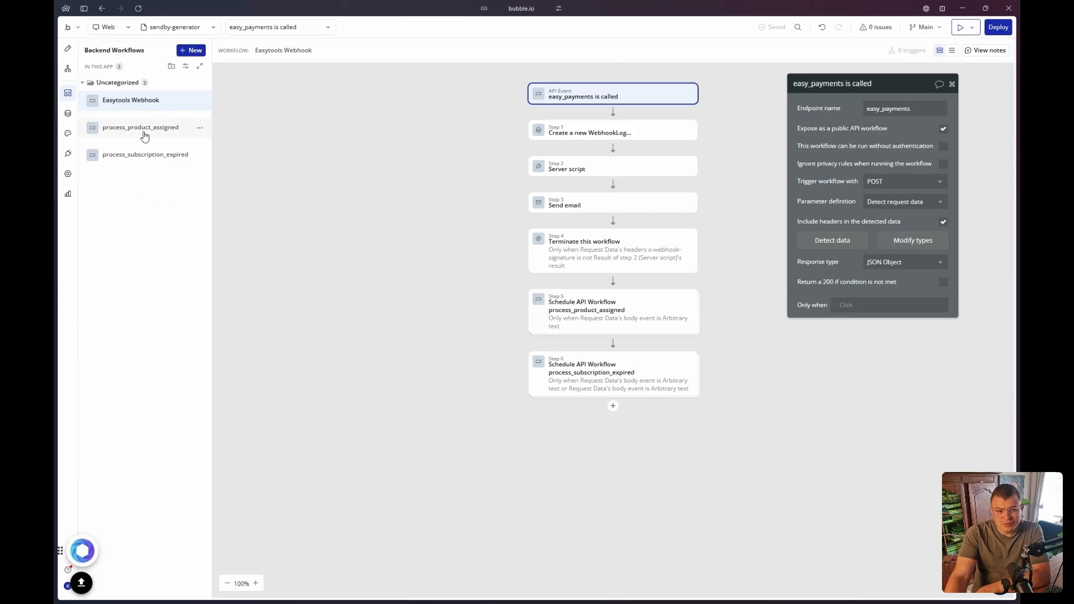
{"action": "mouse_move", "coordinate": [144, 142]}
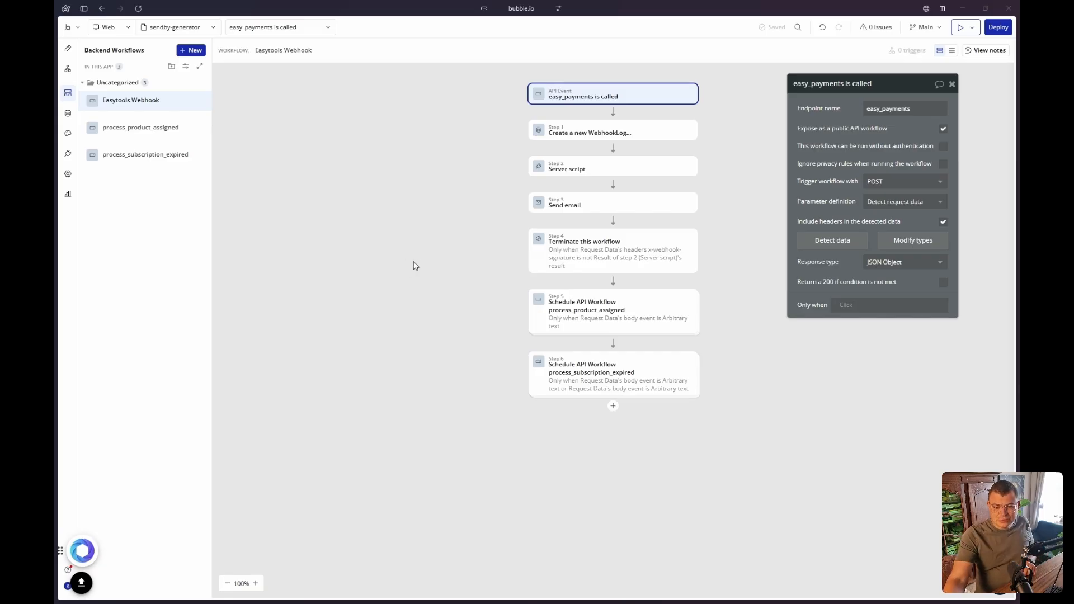
Step: Switch to the Easytools webhooks documentation and review the list of webhook events and the single product purchase sample
{"action": "mouse_move", "coordinate": [56, 227]}
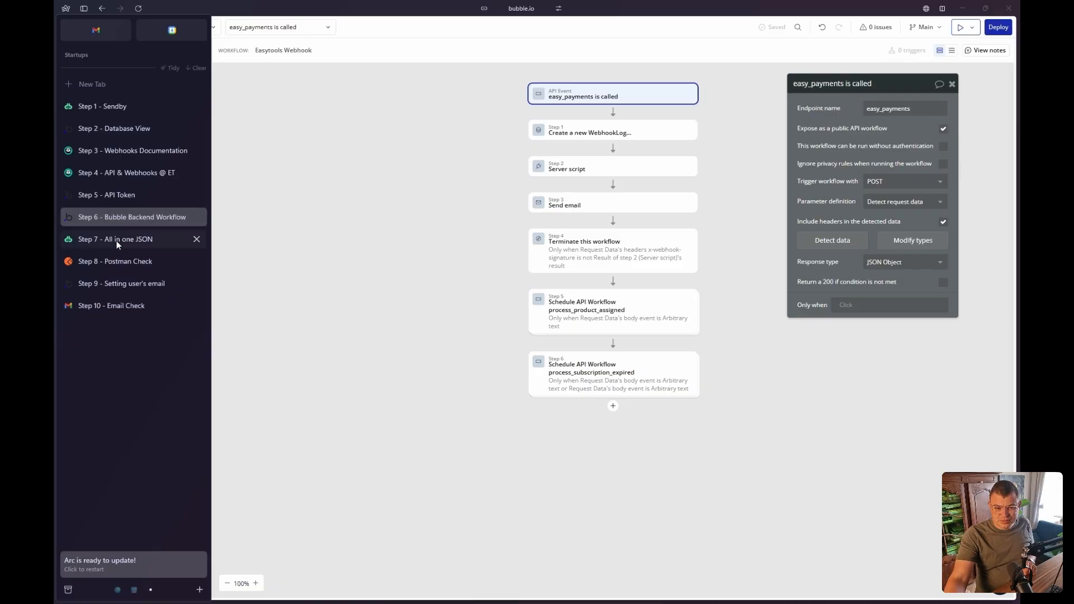
{"action": "left_click", "coordinate": [120, 152]}
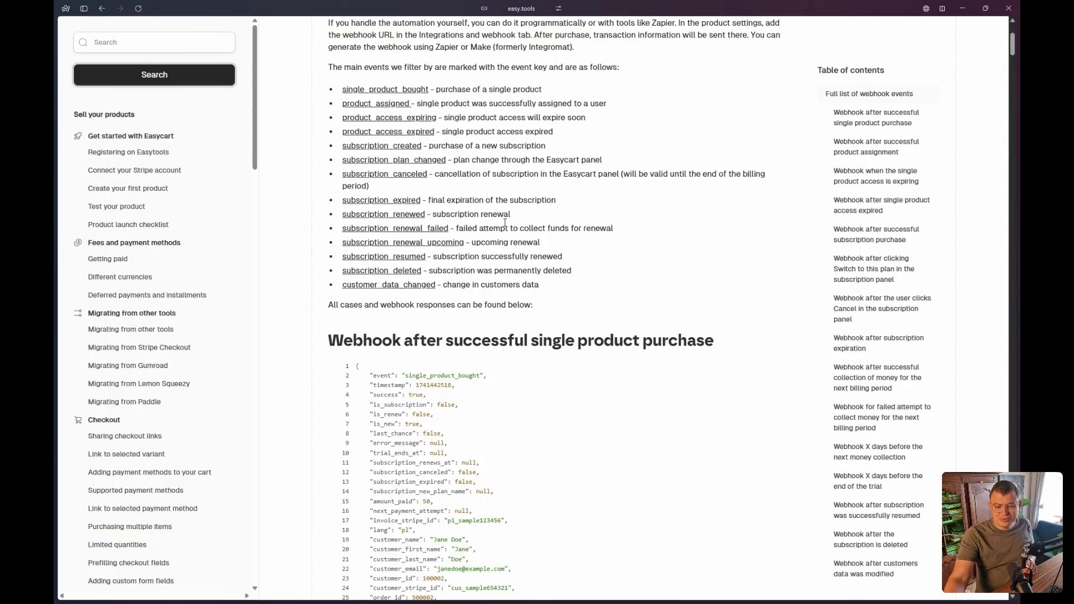
{"action": "scroll", "coordinate": [624, 292], "scroll_direction": "down", "scroll_amount": 3}
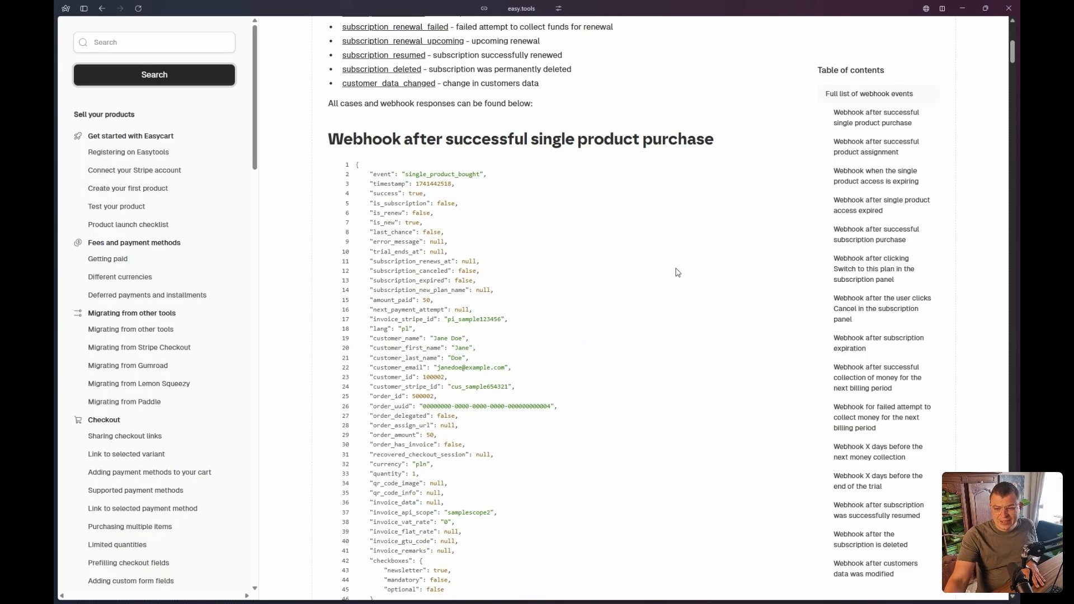
{"action": "left_click_drag", "start_coordinate": [1014, 52], "coordinate": [998, 29]}
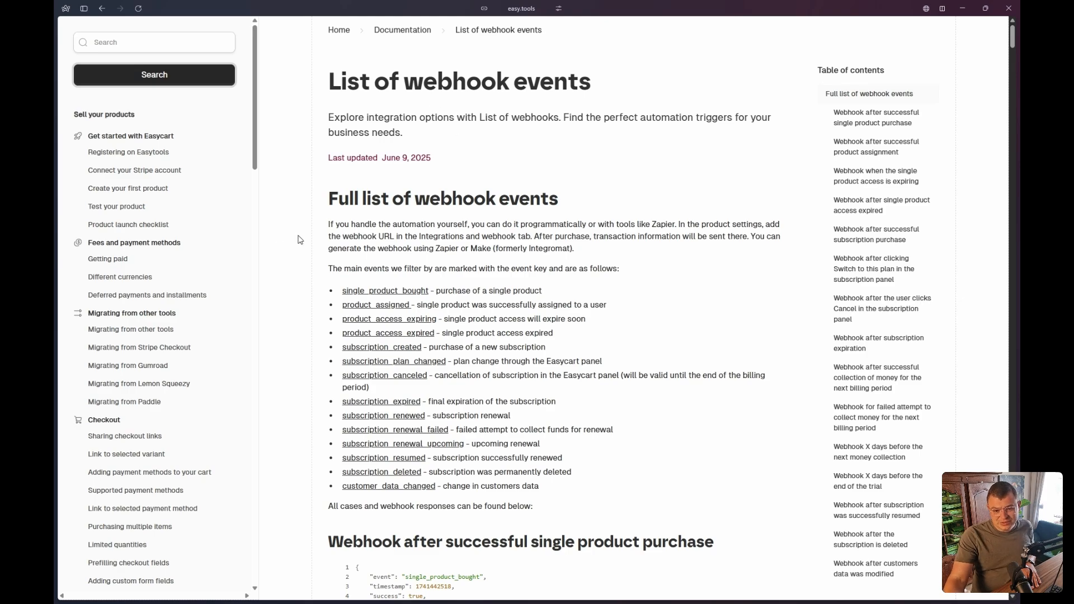
Step: Switch to the Sendby page with the all-in-one JSON and view the ready-made JSON body
{"action": "mouse_move", "coordinate": [58, 256]}
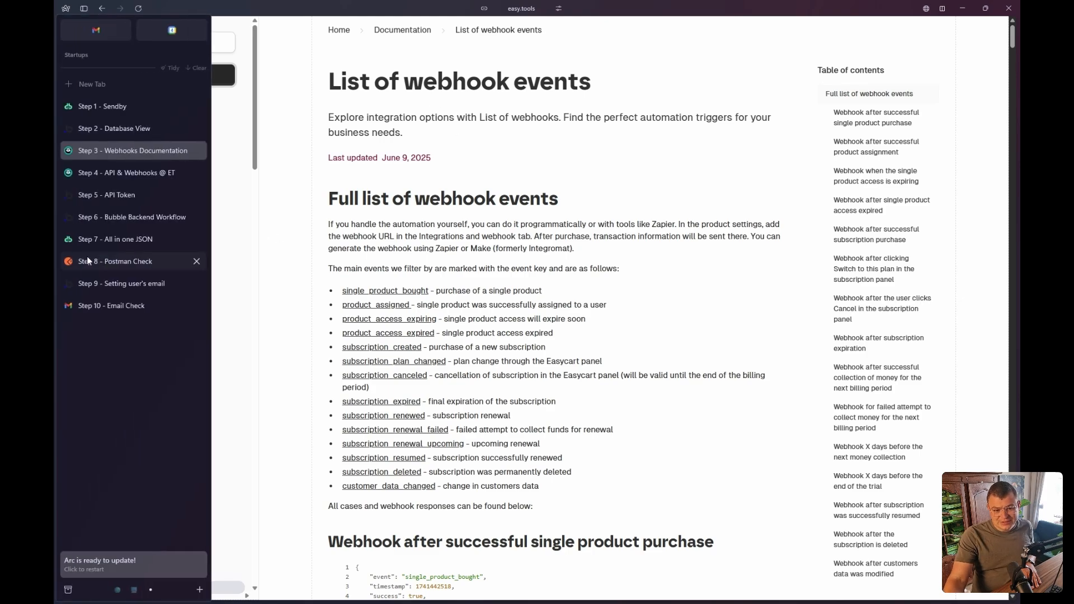
{"action": "left_click", "coordinate": [115, 239]}
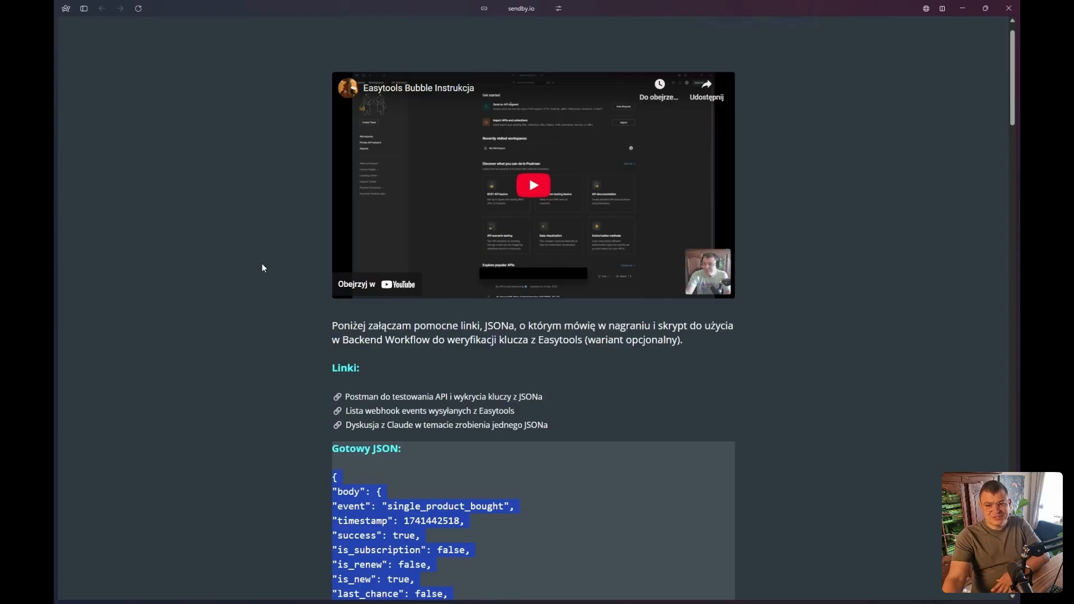
{"action": "scroll", "coordinate": [249, 283], "scroll_direction": "down", "scroll_amount": 3}
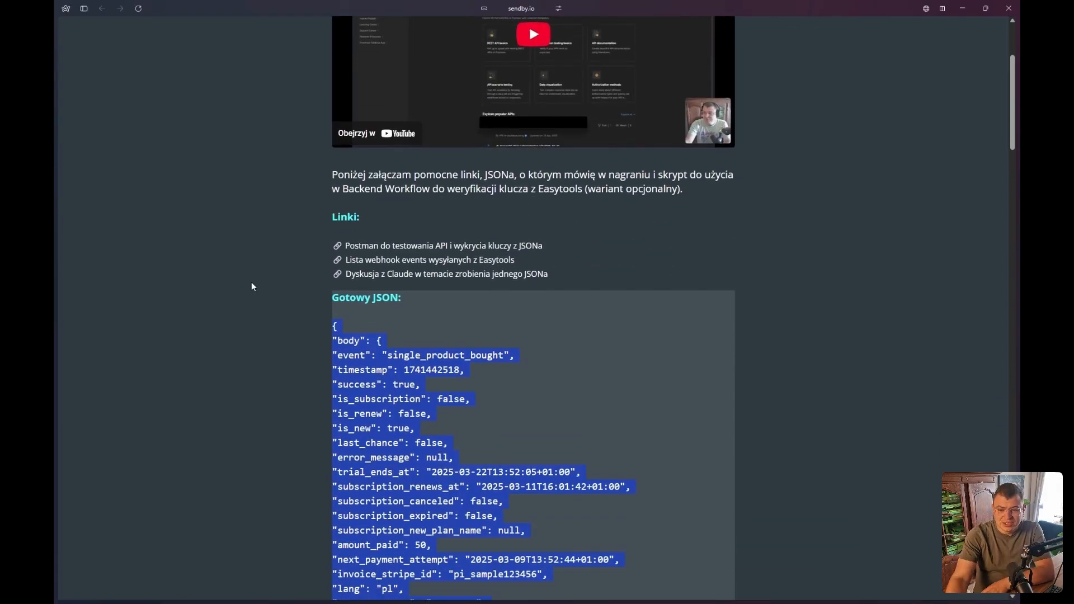
Step: Examine the ready-made JSON from the event and customer fields through the headers, along with the Backend Workflow script
{"action": "scroll", "coordinate": [249, 285], "scroll_direction": "down", "scroll_amount": 4}
{"action": "left_click", "coordinate": [352, 140]}
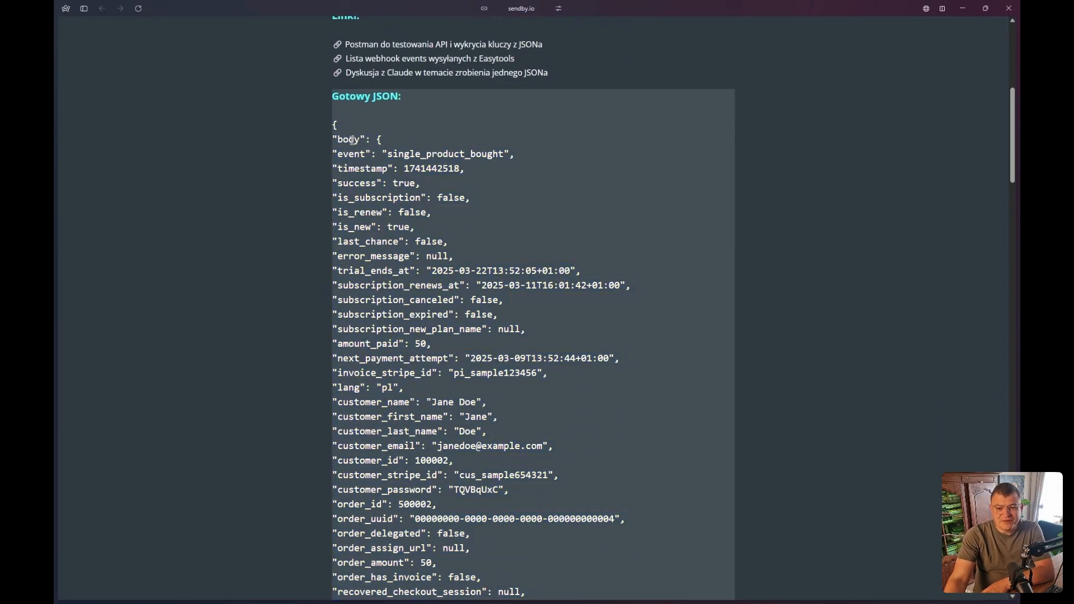
{"action": "scroll", "coordinate": [345, 145], "scroll_direction": "down", "scroll_amount": 1}
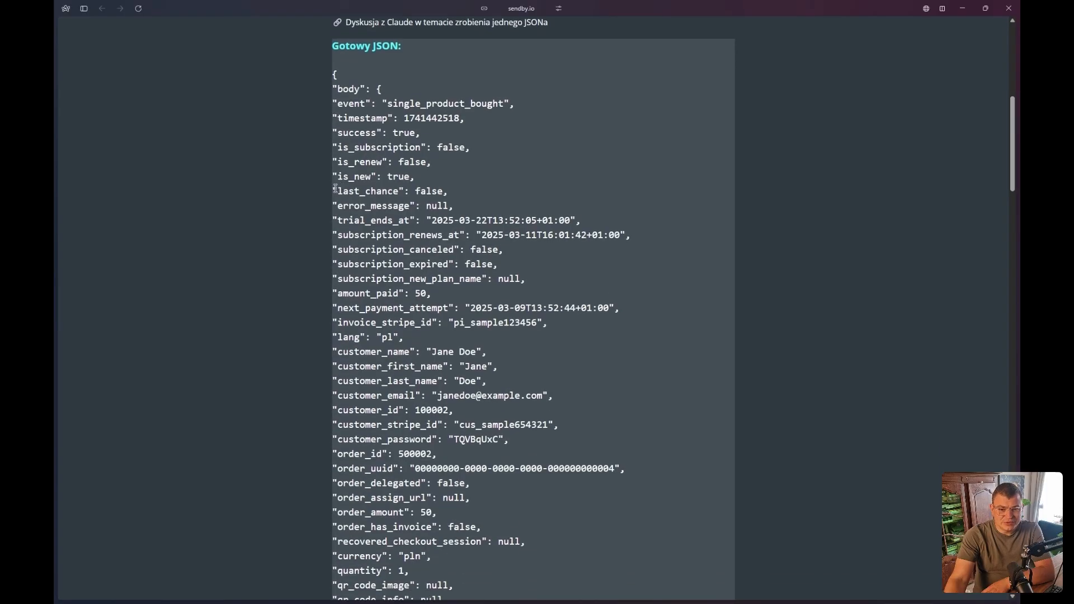
{"action": "left_click", "coordinate": [442, 192]}
{"action": "left_click_drag", "start_coordinate": [1015, 123], "coordinate": [1015, 409]}
{"action": "scroll", "coordinate": [502, 338], "scroll_direction": "down", "scroll_amount": 12}
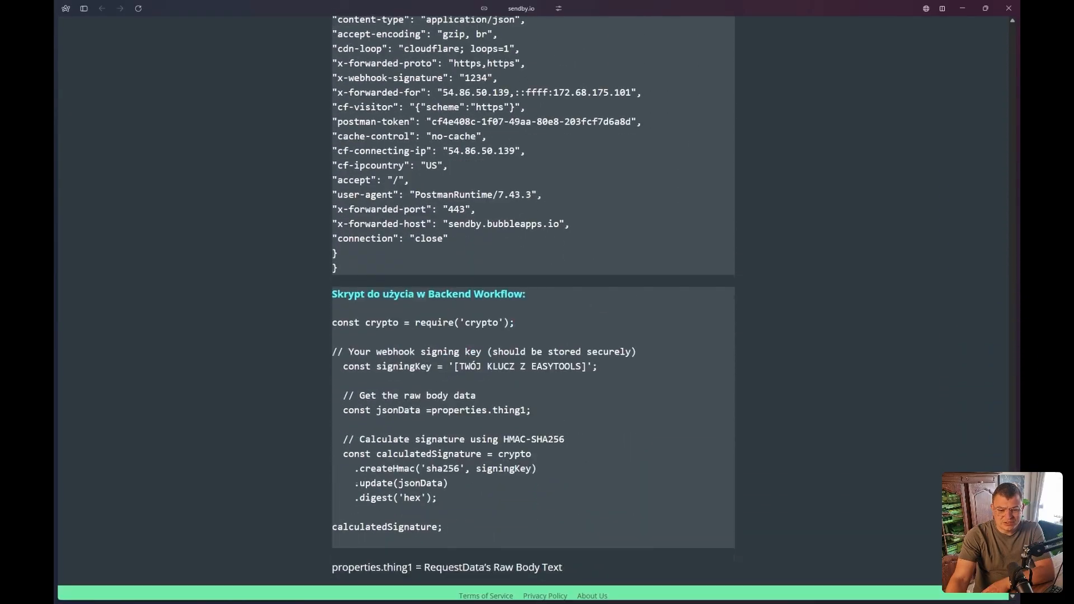
{"action": "scroll", "coordinate": [502, 339], "scroll_direction": "up", "scroll_amount": 5}
{"action": "scroll", "coordinate": [495, 329], "scroll_direction": "up", "scroll_amount": 15}
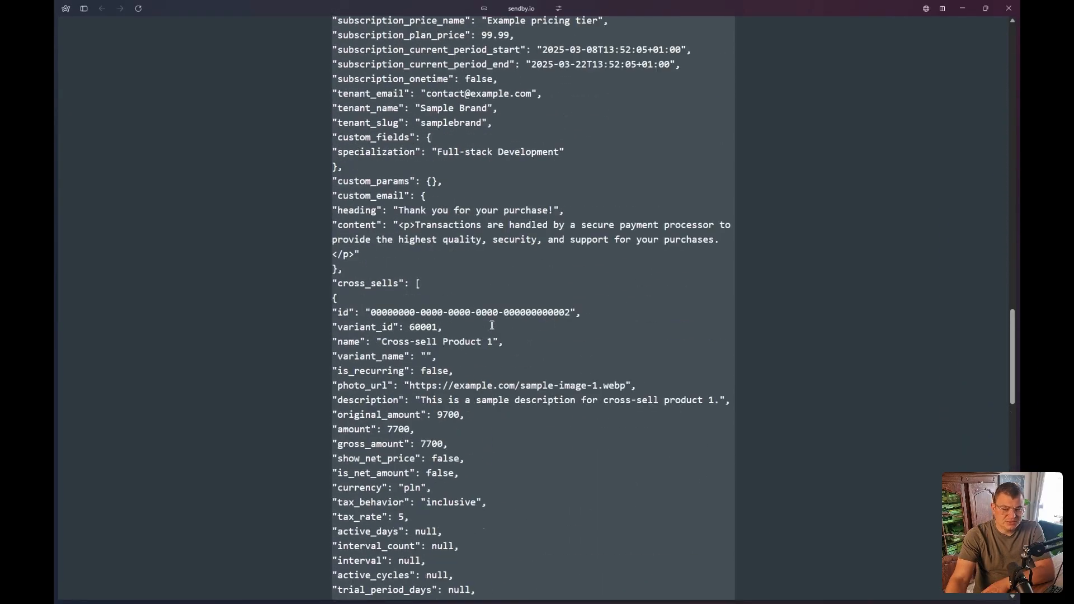
{"action": "scroll", "coordinate": [493, 318], "scroll_direction": "up", "scroll_amount": 10}
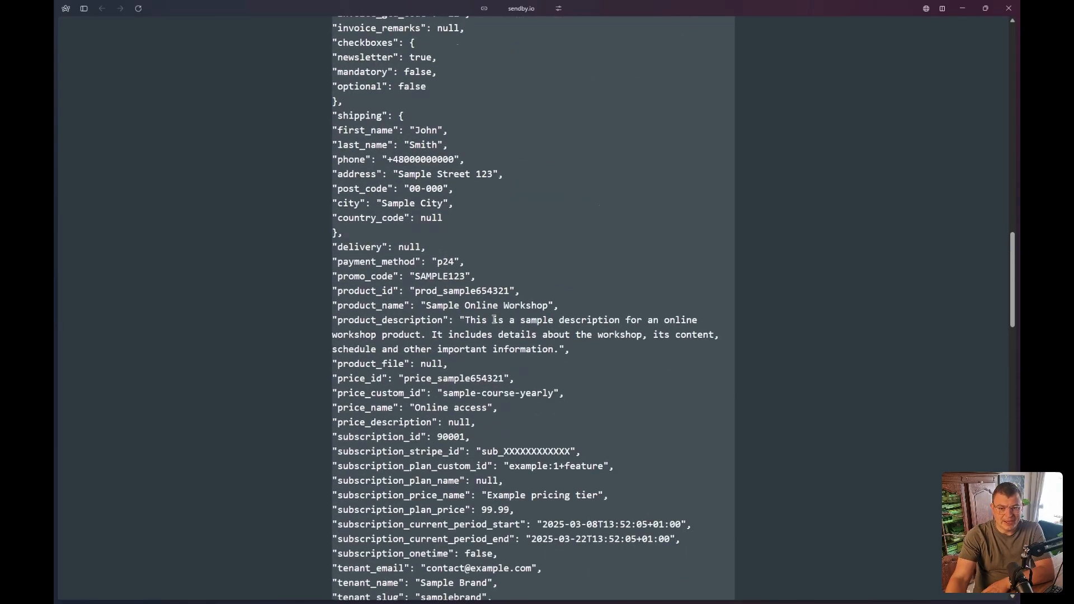
{"action": "scroll", "coordinate": [496, 316], "scroll_direction": "up", "scroll_amount": 10}
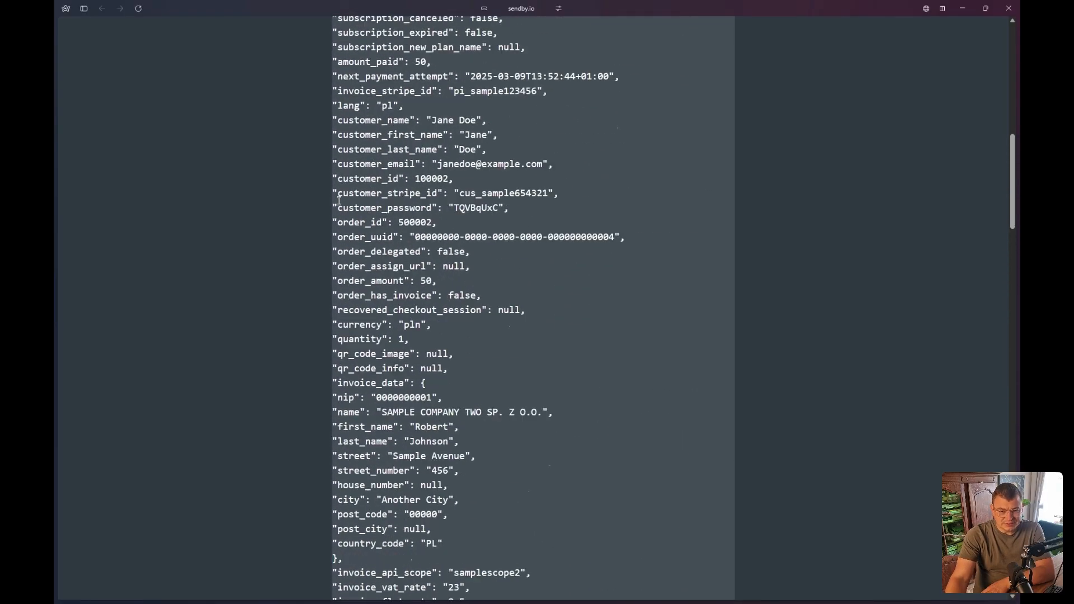
Step: Select the ready-made JSON text through the closing brace after its headers section
{"action": "left_click_drag", "start_coordinate": [334, 196], "coordinate": [367, 316]}
{"action": "scroll", "coordinate": [451, 370], "scroll_direction": "down", "scroll_amount": 7}
{"action": "scroll", "coordinate": [451, 370], "scroll_direction": "down", "scroll_amount": 20}
{"action": "scroll", "coordinate": [450, 370], "scroll_direction": "down", "scroll_amount": 10}
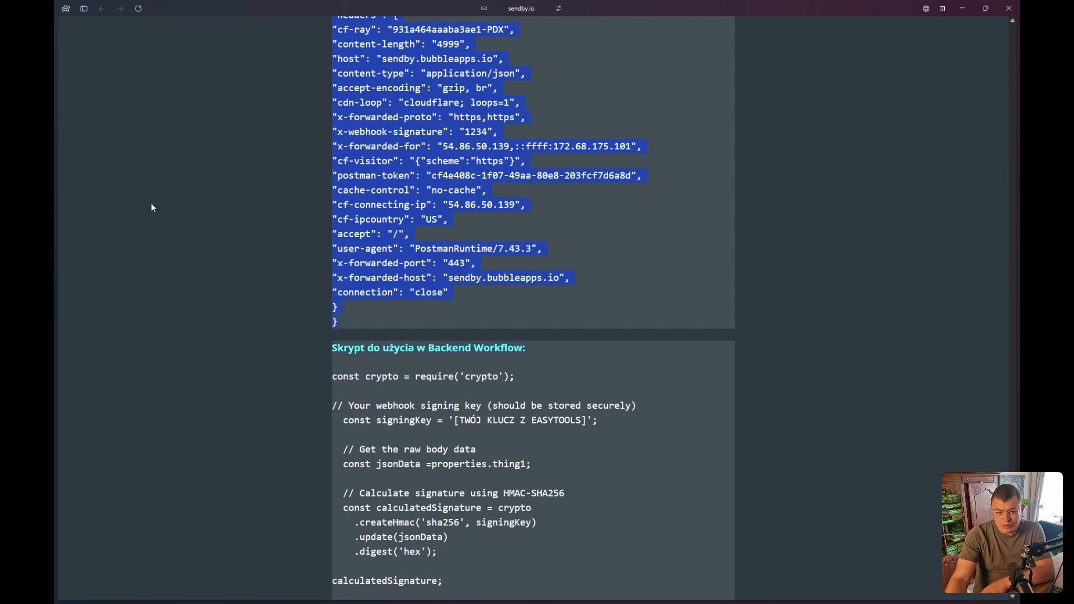
Step: Switch to the Bubble backend workflow, start detecting request data for easy_payments, and copy its initialize URL
{"action": "mouse_move", "coordinate": [56, 178]}
{"action": "left_click", "coordinate": [140, 218]}
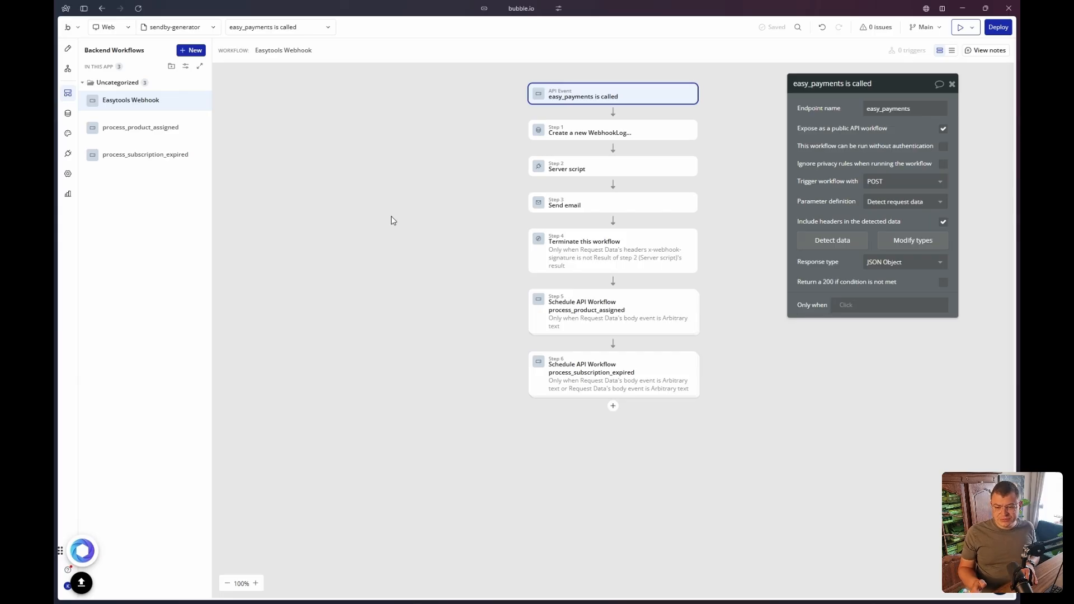
{"action": "left_click", "coordinate": [830, 241]}
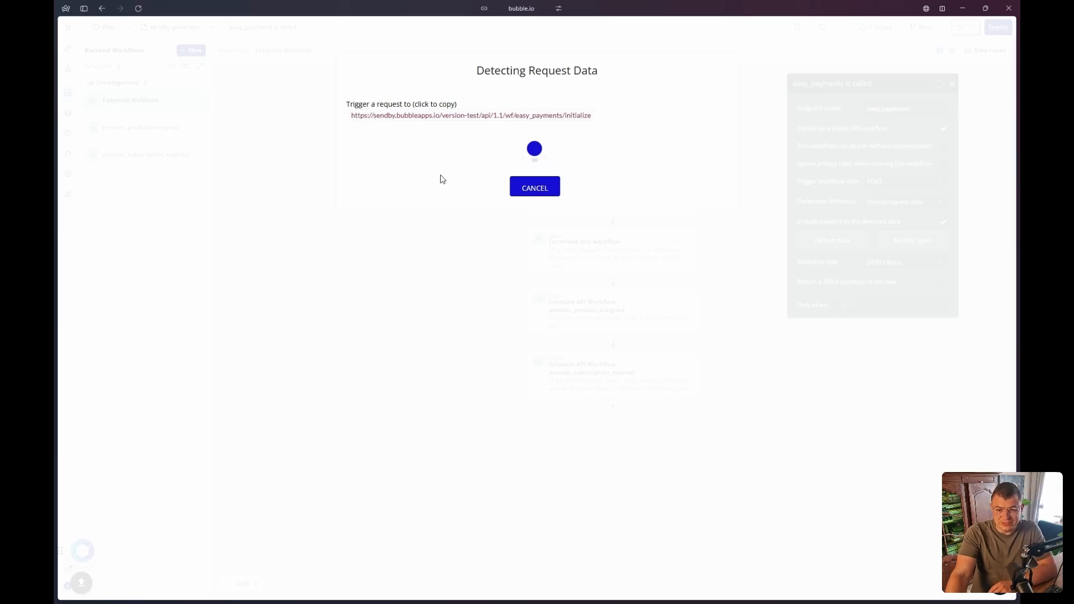
{"action": "left_click", "coordinate": [436, 118]}
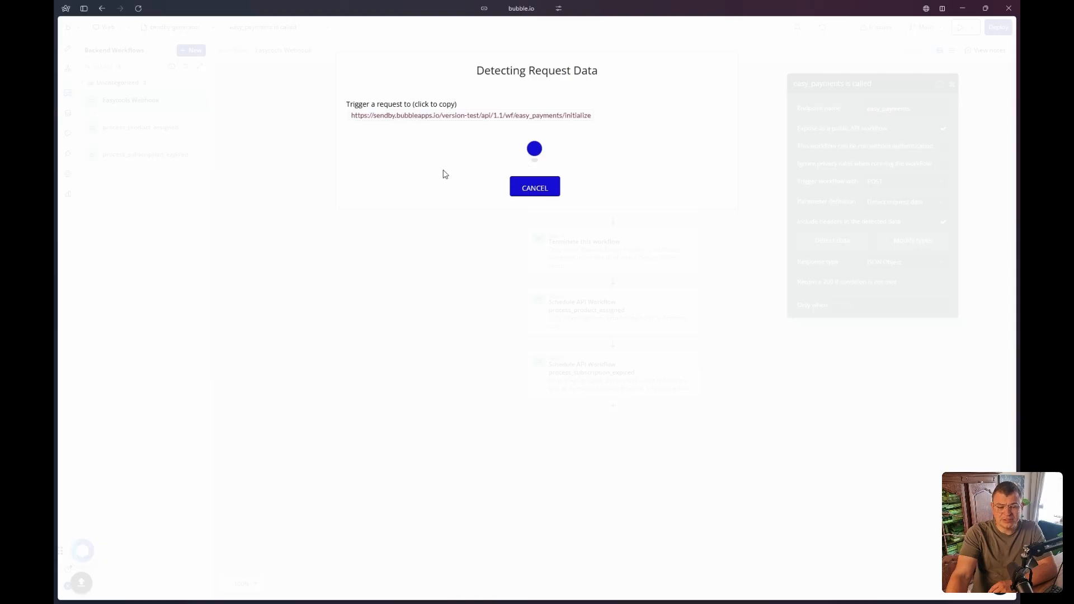
{"action": "mouse_move", "coordinate": [58, 224]}
{"action": "left_click", "coordinate": [112, 261]}
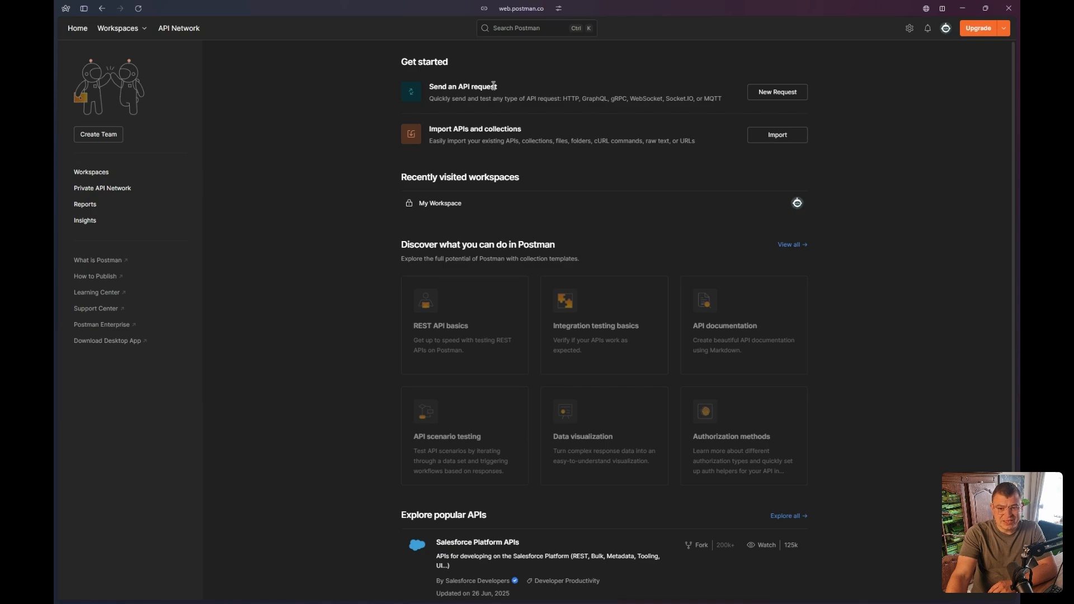
{"action": "left_click", "coordinate": [783, 92]}
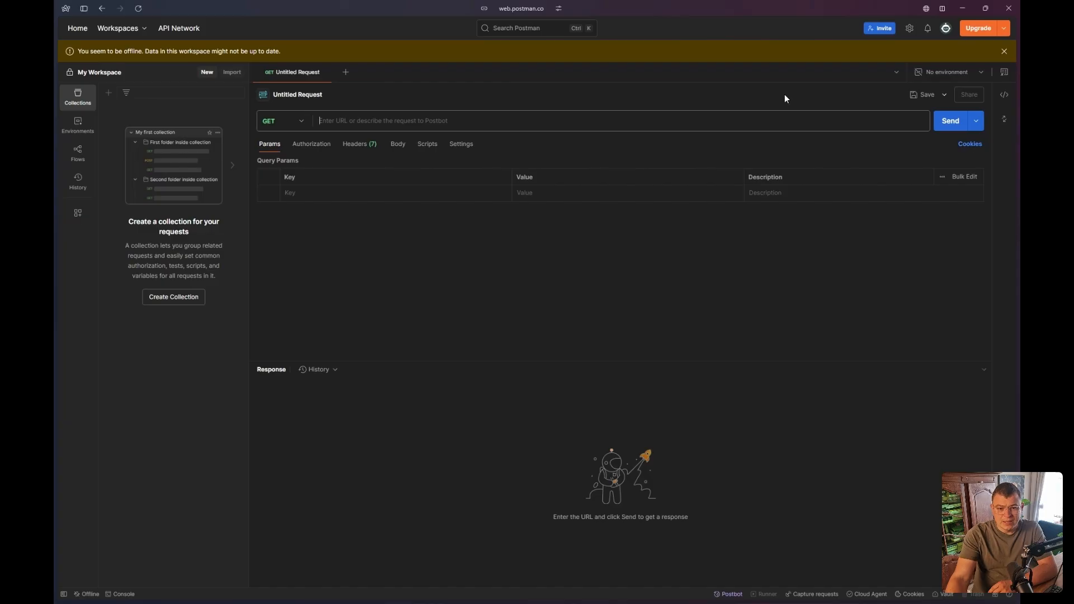
{"action": "left_click", "coordinate": [304, 126]}
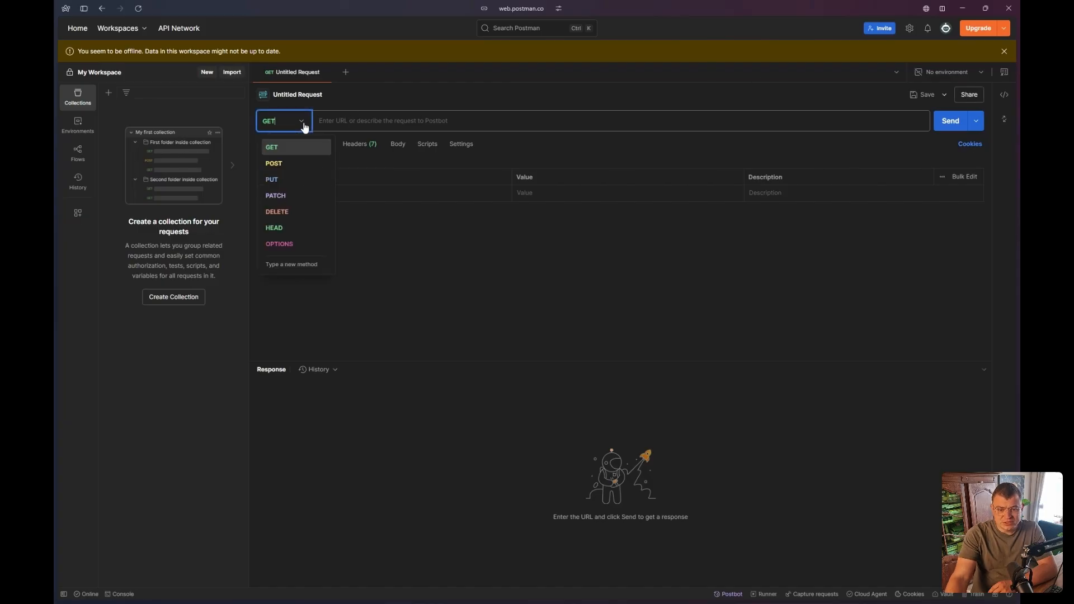
{"action": "left_click", "coordinate": [280, 163]}
{"action": "left_click", "coordinate": [351, 100]}
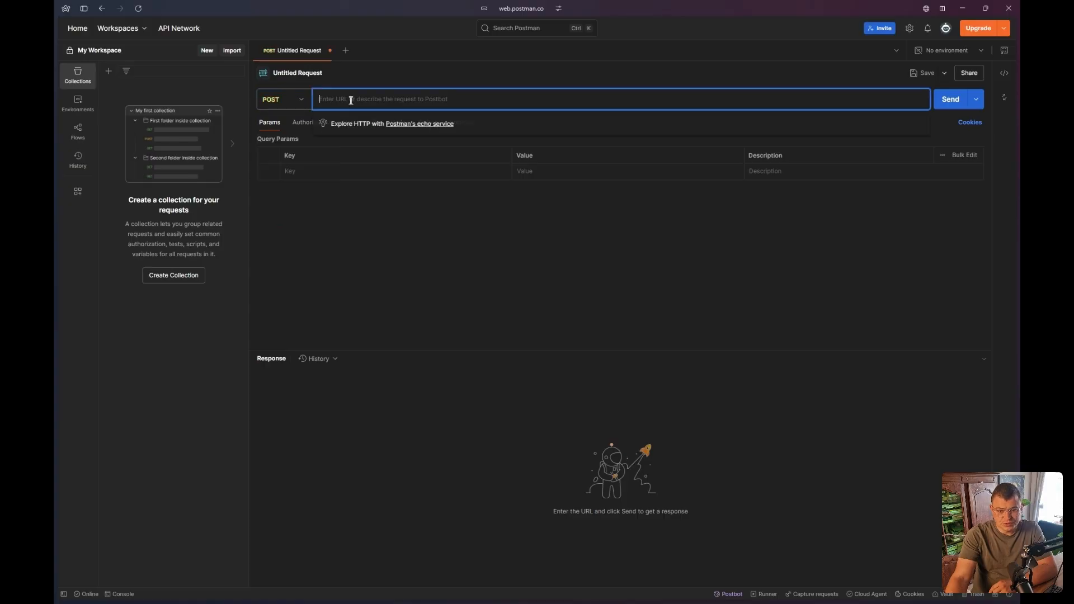
{"action": "key", "text": "ctrl+v"}
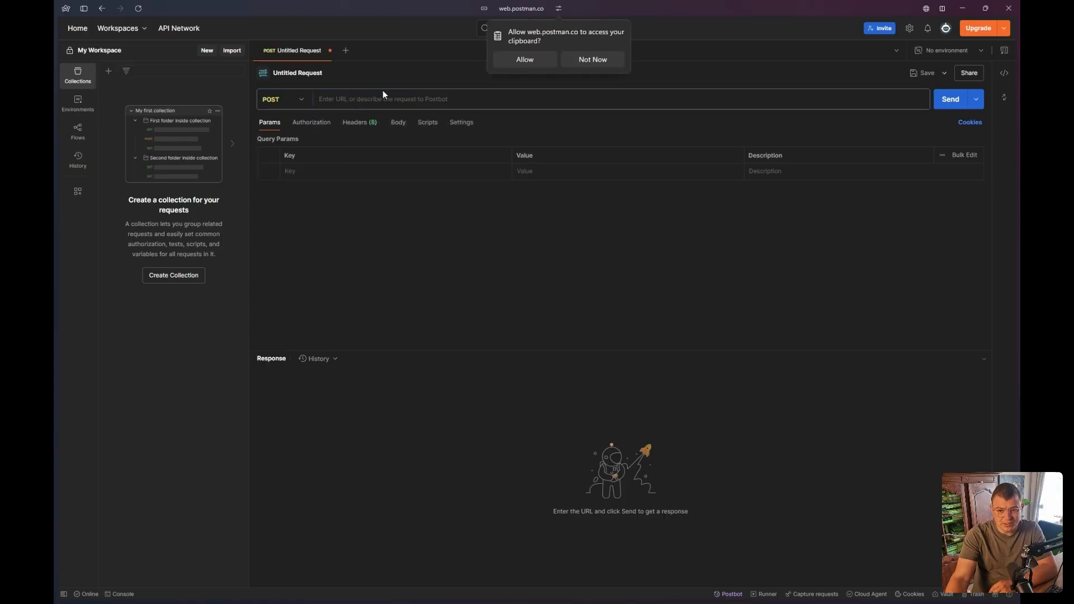
{"action": "left_click", "coordinate": [536, 58]}
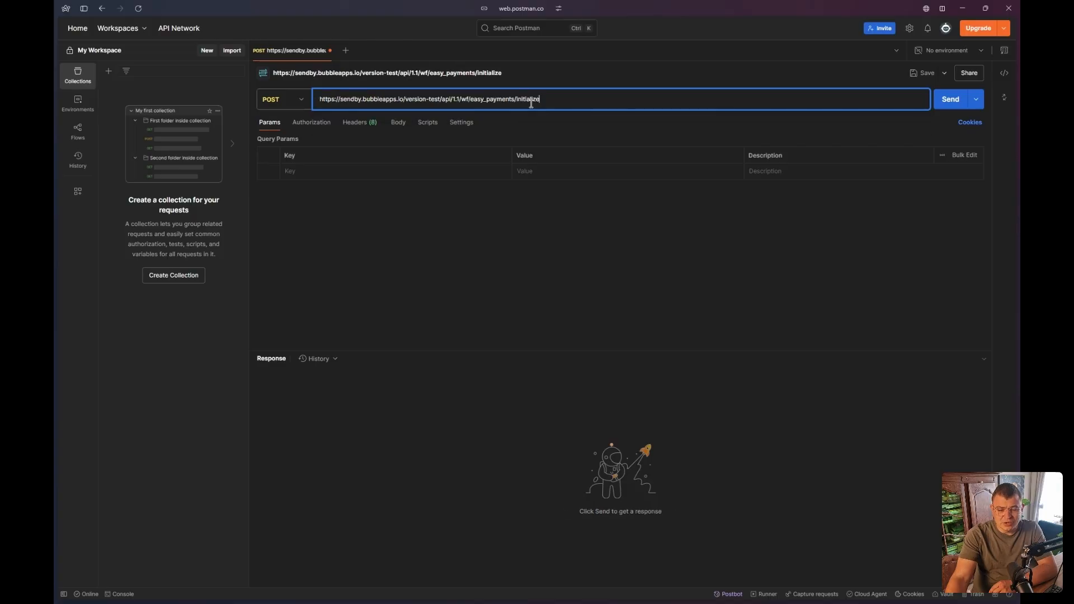
{"action": "left_click", "coordinate": [610, 71]}
Step: Set the request body to raw JSON and fill it with the ready-made JSON copied from the Sendby page
{"action": "left_click", "coordinate": [395, 124]}
{"action": "left_click", "coordinate": [435, 142]}
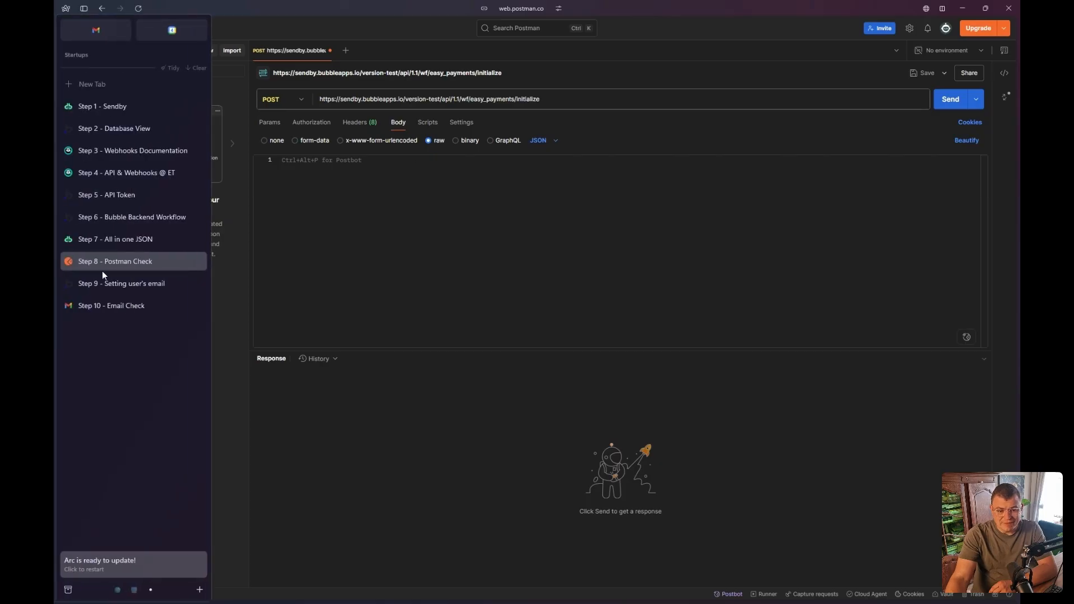
{"action": "left_click", "coordinate": [109, 240]}
{"action": "right_click", "coordinate": [344, 208]}
{"action": "left_click", "coordinate": [375, 219]}
{"action": "mouse_move", "coordinate": [58, 203]}
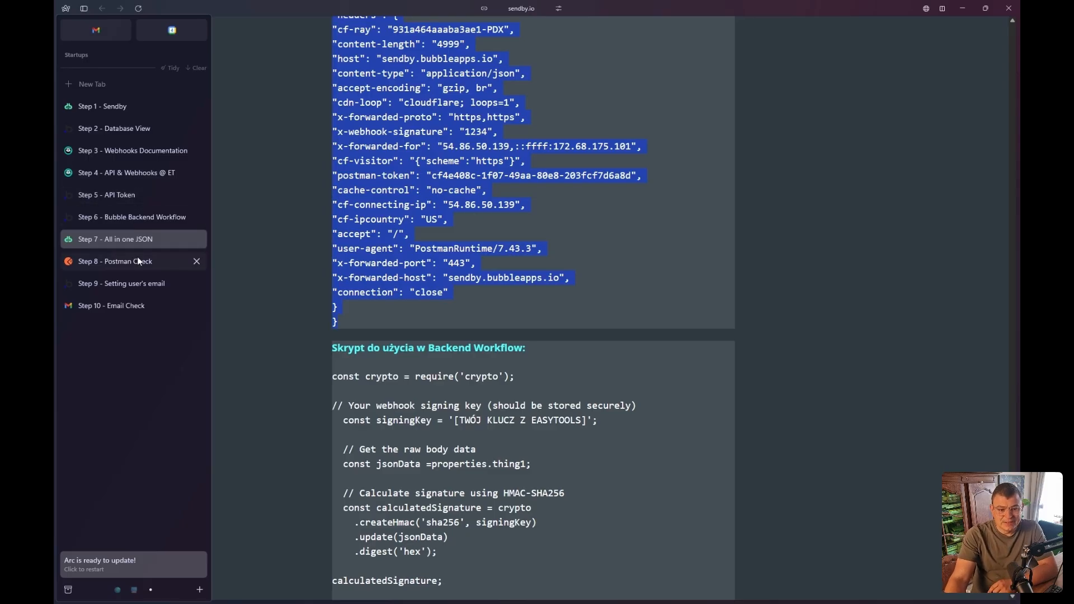
{"action": "left_click", "coordinate": [120, 261]}
{"action": "left_click", "coordinate": [394, 193]}
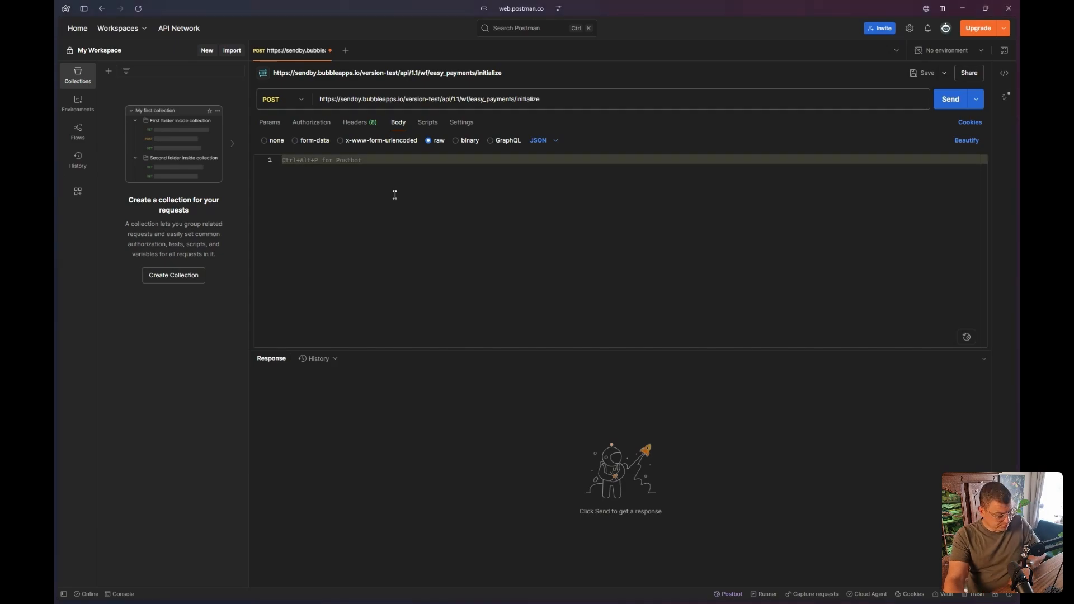
{"action": "key", "text": "ctrl+v"}
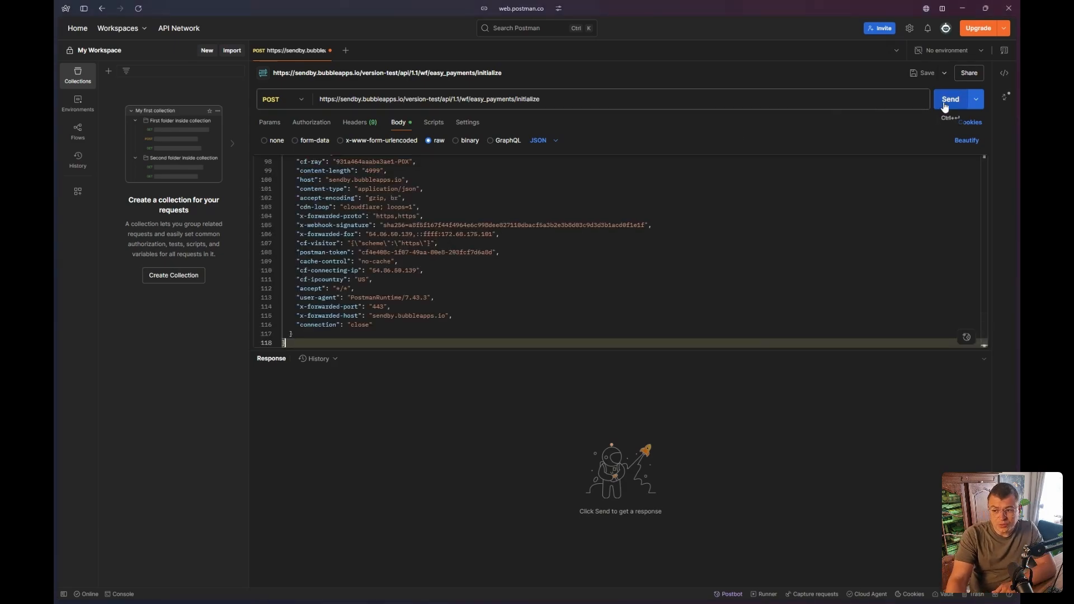
Step: Send the POST request to the easy_payments initialize endpoint and switch back to the Bubble backend workflow
{"action": "left_click", "coordinate": [945, 103]}
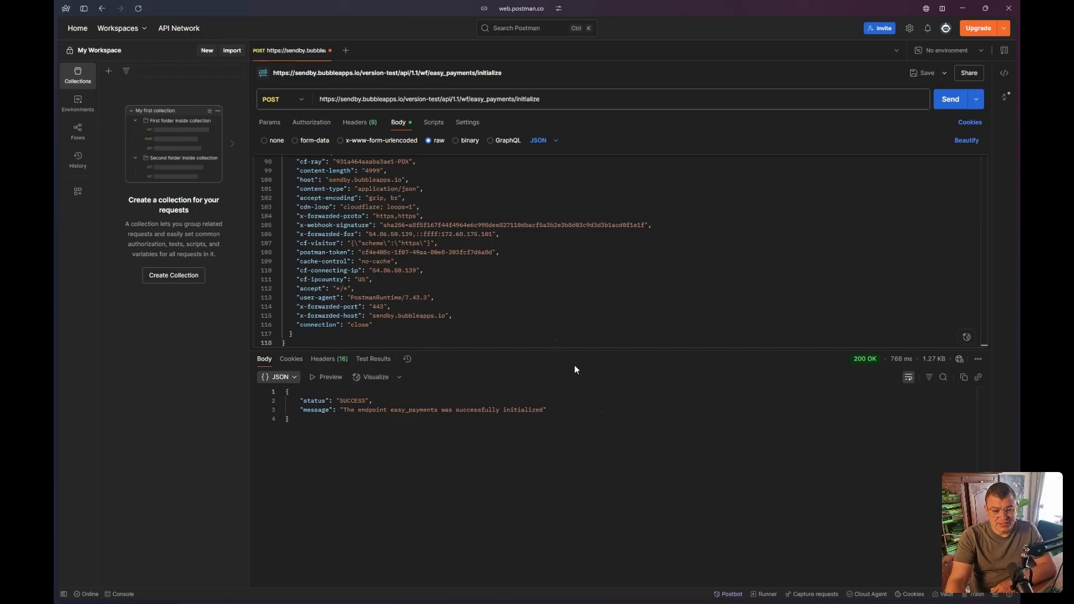
{"action": "mouse_move", "coordinate": [55, 235]}
{"action": "left_click", "coordinate": [110, 215]}
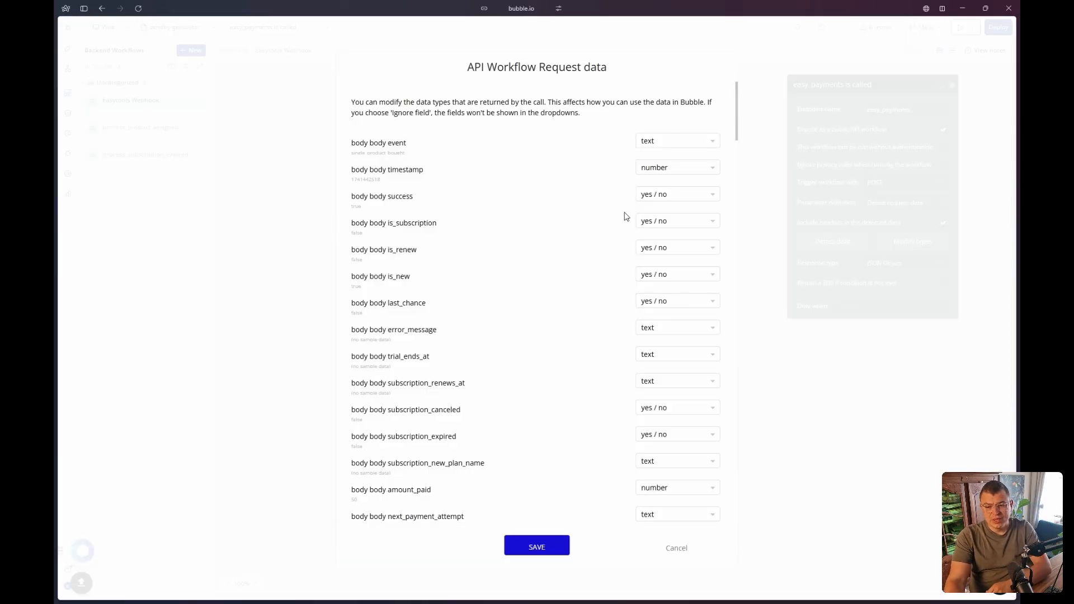
Step: Review the detected API Workflow request data fields and their types, then close the list without saving
{"action": "left_click_drag", "start_coordinate": [734, 98], "coordinate": [731, 63]}
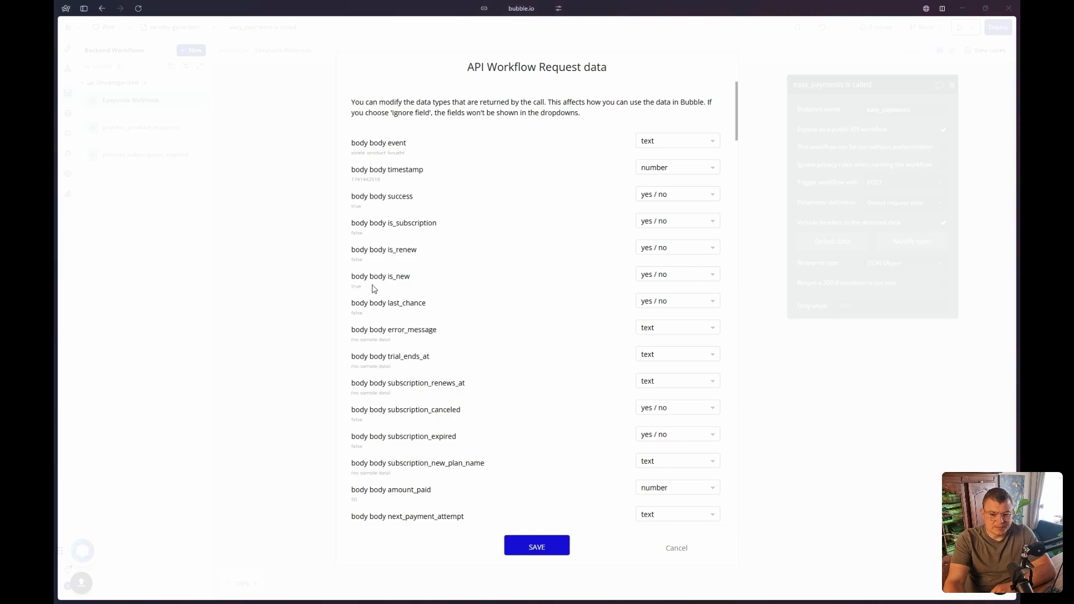
{"action": "scroll", "coordinate": [623, 372], "scroll_direction": "down", "scroll_amount": 5}
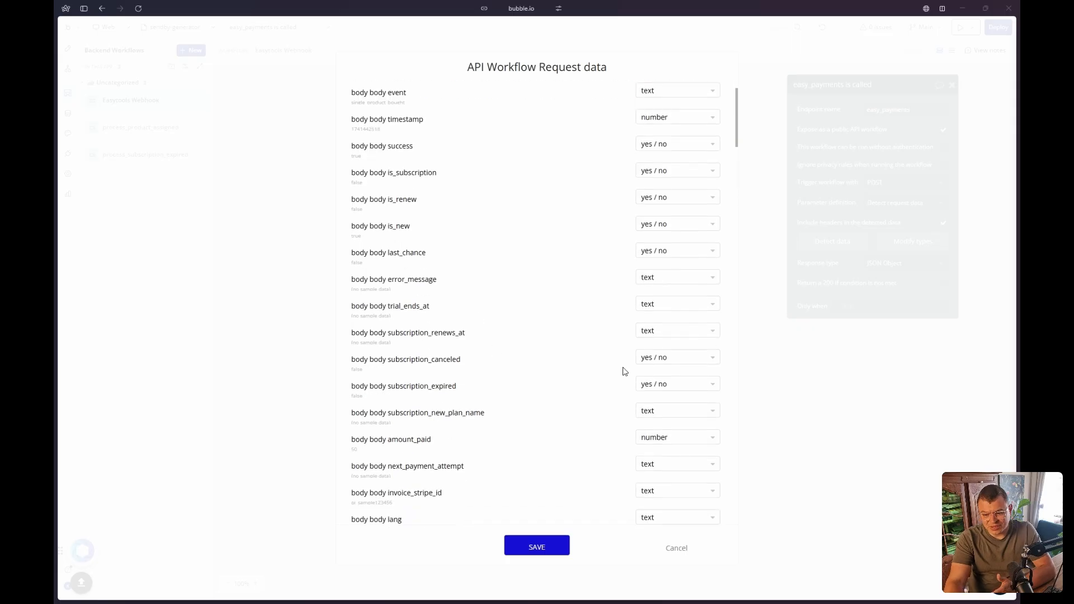
{"action": "scroll", "coordinate": [540, 433], "scroll_direction": "down", "scroll_amount": 2}
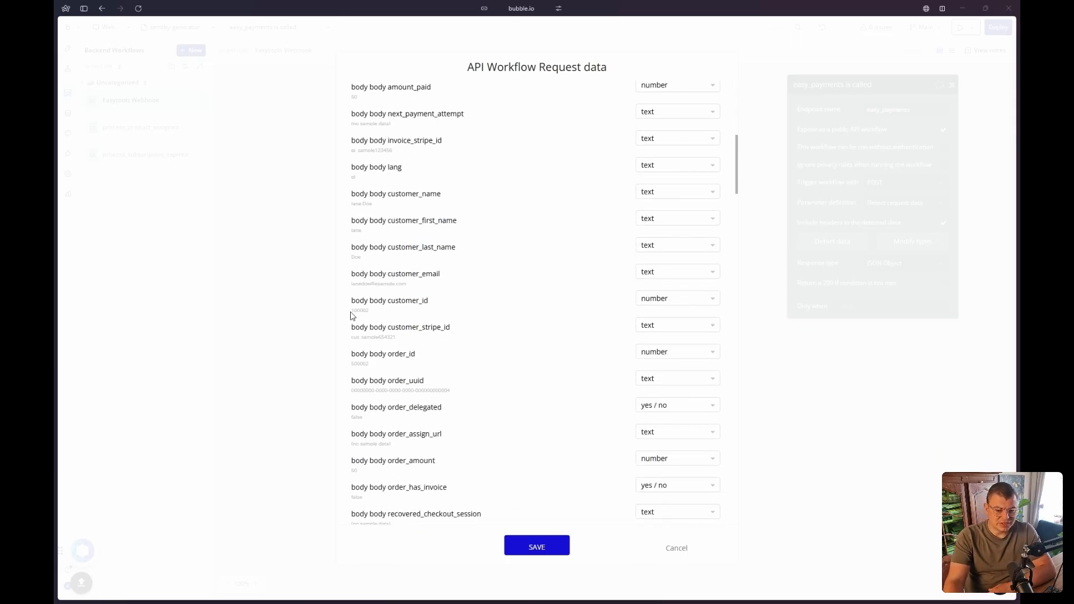
{"action": "scroll", "coordinate": [486, 365], "scroll_direction": "down", "scroll_amount": 1}
{"action": "scroll", "coordinate": [486, 365], "scroll_direction": "down", "scroll_amount": 1}
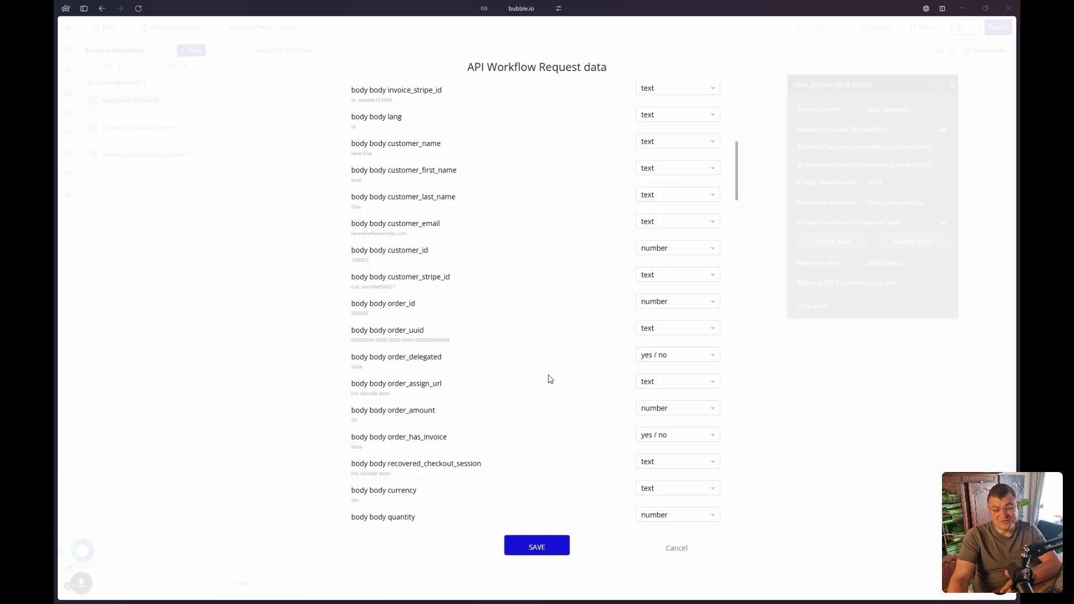
{"action": "scroll", "coordinate": [548, 379], "scroll_direction": "up", "scroll_amount": 10}
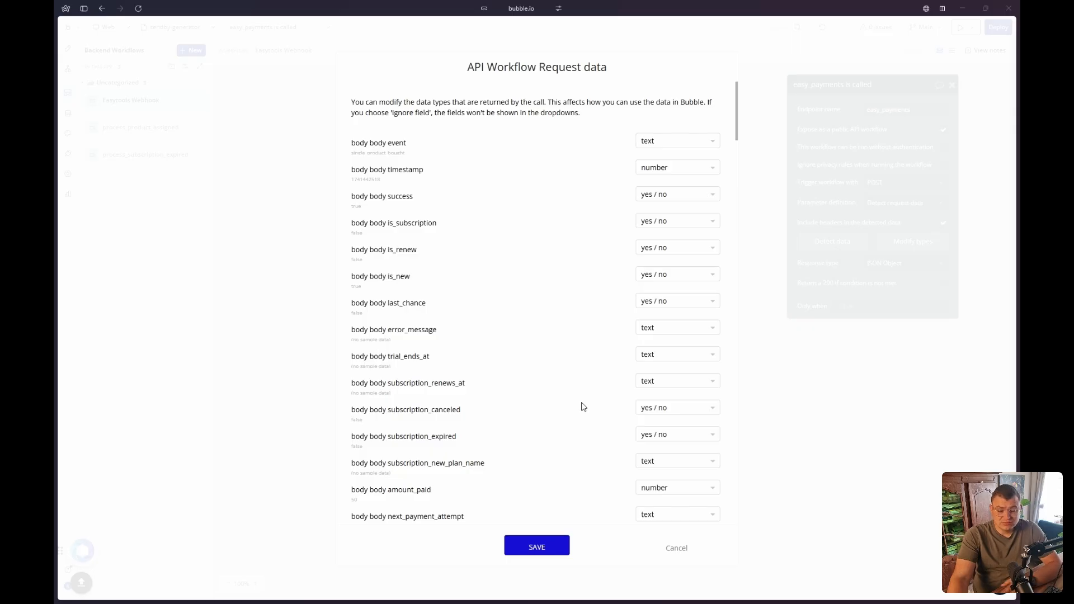
{"action": "left_click", "coordinate": [681, 550]}
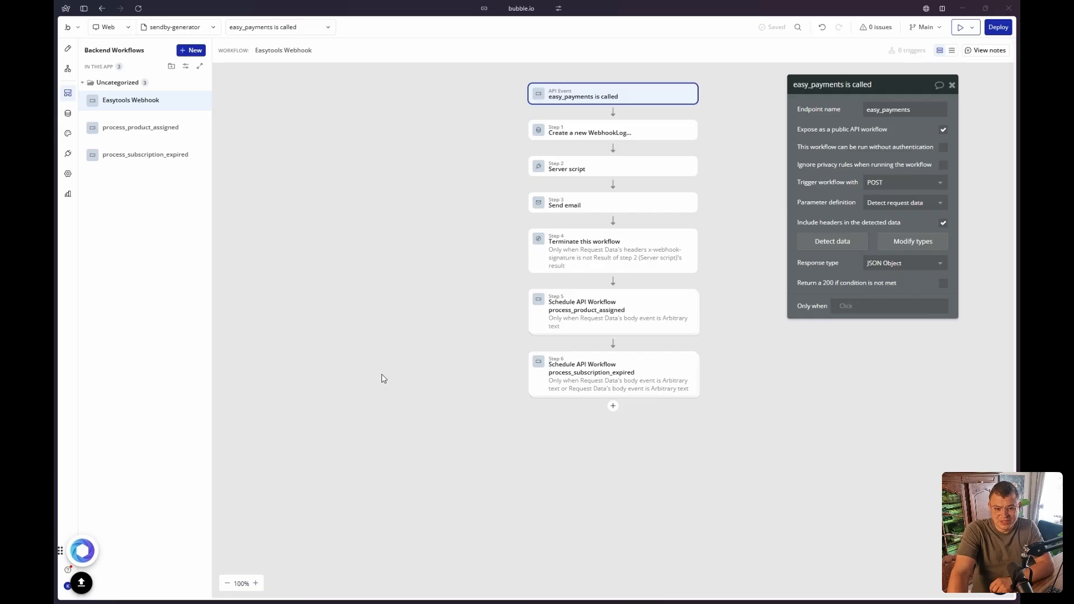
Step: View the Start free trial button's external website action with its email parameter, then return to the Easytools Webhook workflow
{"action": "mouse_move", "coordinate": [56, 363]}
{"action": "left_click", "coordinate": [121, 308]}
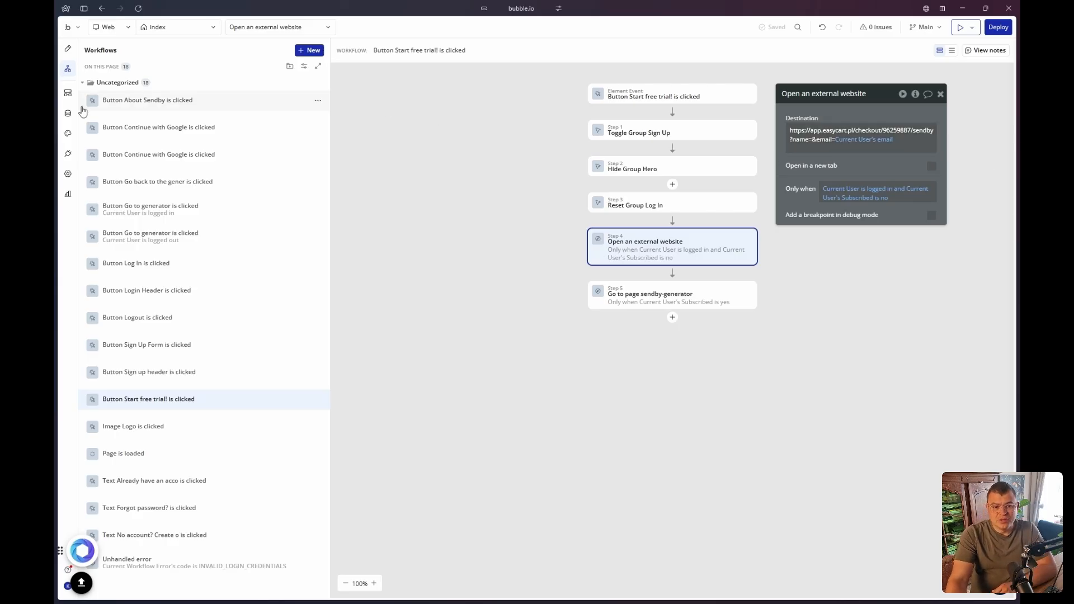
{"action": "mouse_move", "coordinate": [139, 149]}
{"action": "left_click", "coordinate": [143, 217]}
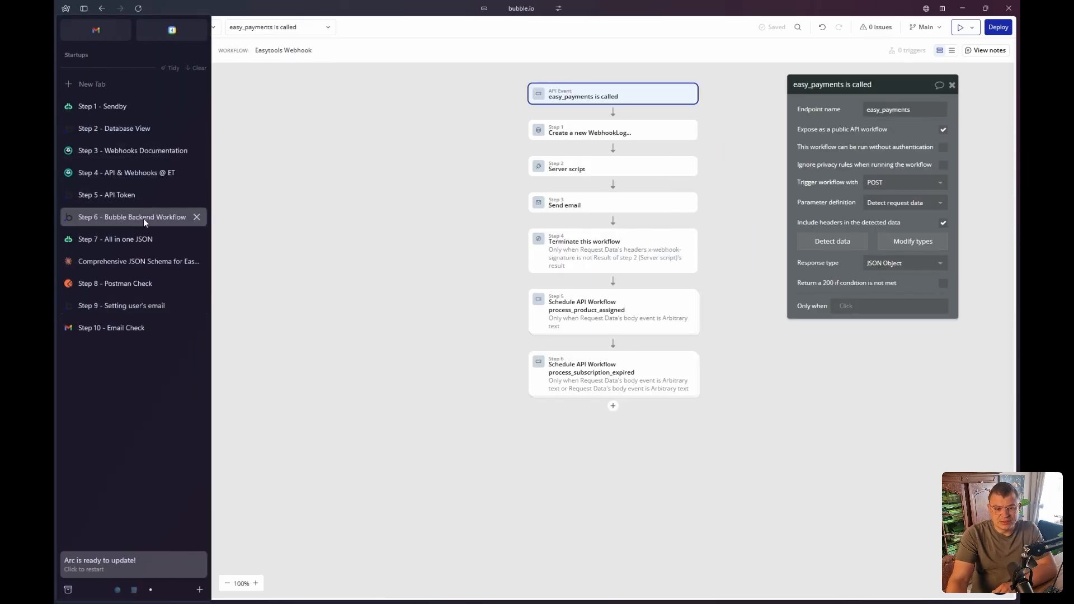
Step: Examine the process_product_assigned scheduling step and the customer_email constraint in its user_to_modify search
{"action": "left_click", "coordinate": [551, 318]}
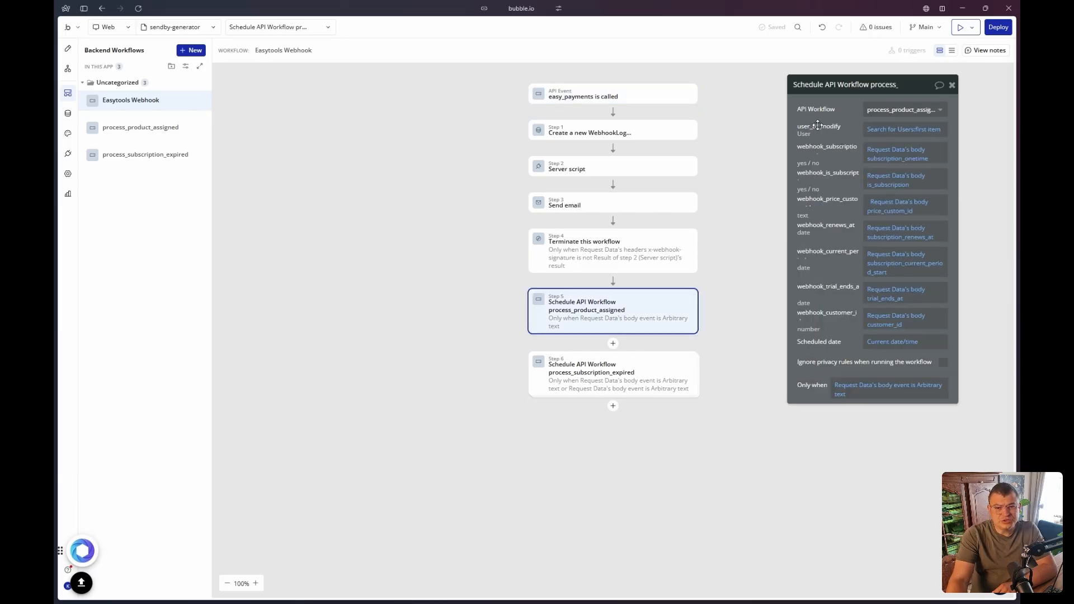
{"action": "mouse_move", "coordinate": [818, 125]}
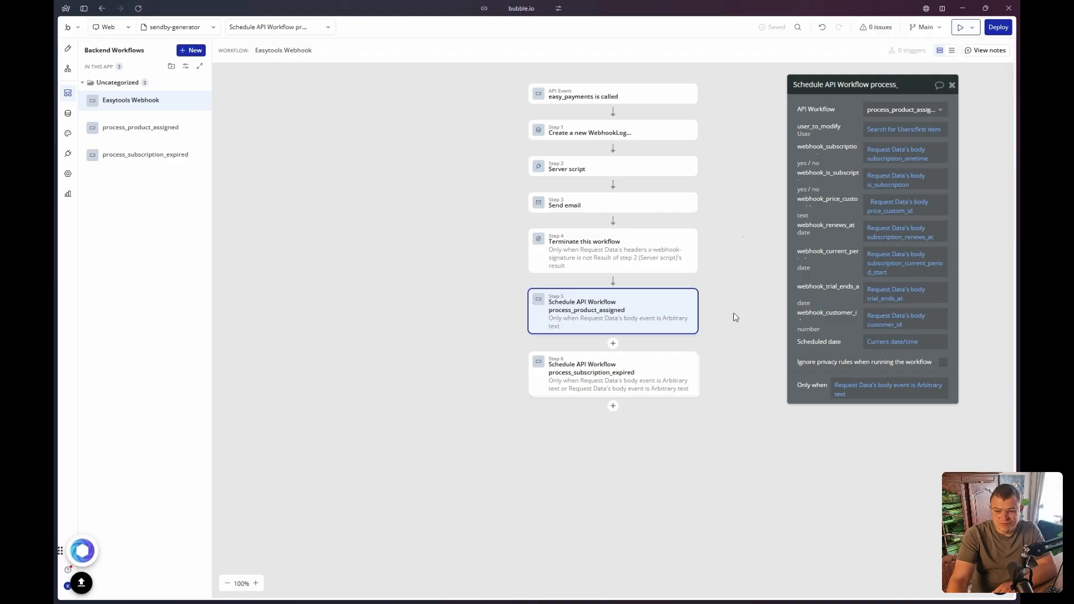
{"action": "left_click", "coordinate": [900, 130]}
{"action": "left_click", "coordinate": [895, 130]}
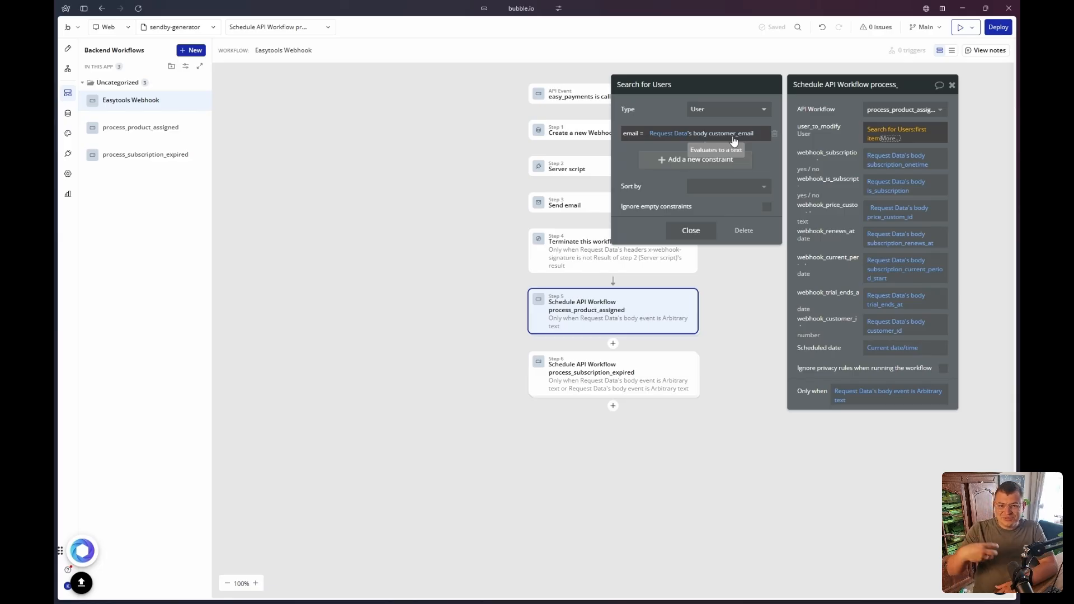
{"action": "left_click", "coordinate": [701, 231]}
{"action": "left_click", "coordinate": [724, 244]}
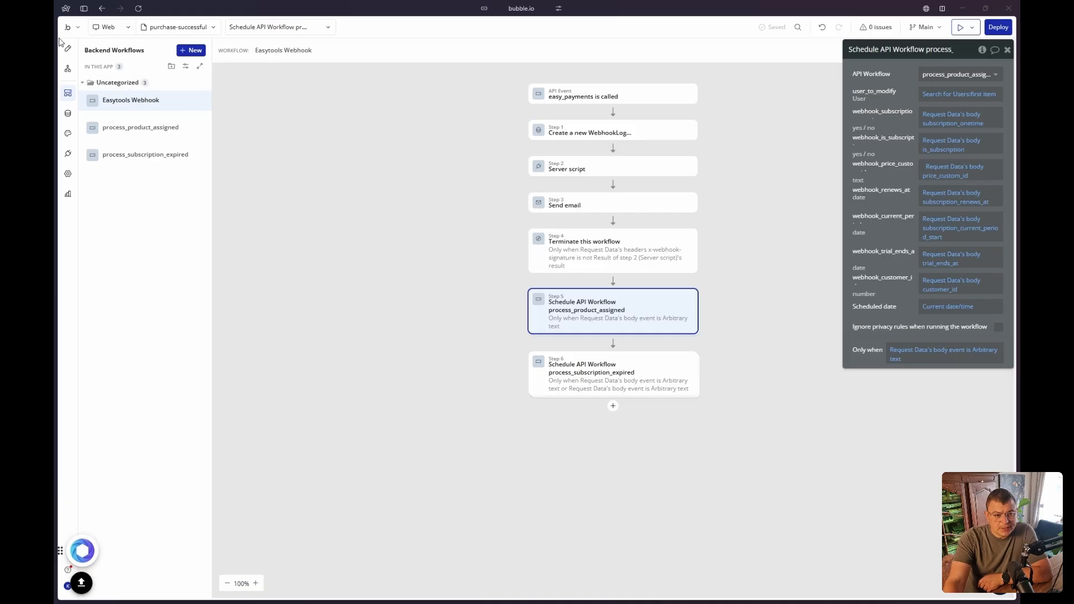
Step: Switch to the Sendby home page and head back to the generator to reach the Sendby access checkout
{"action": "mouse_move", "coordinate": [57, 54]}
{"action": "left_click", "coordinate": [125, 127]}
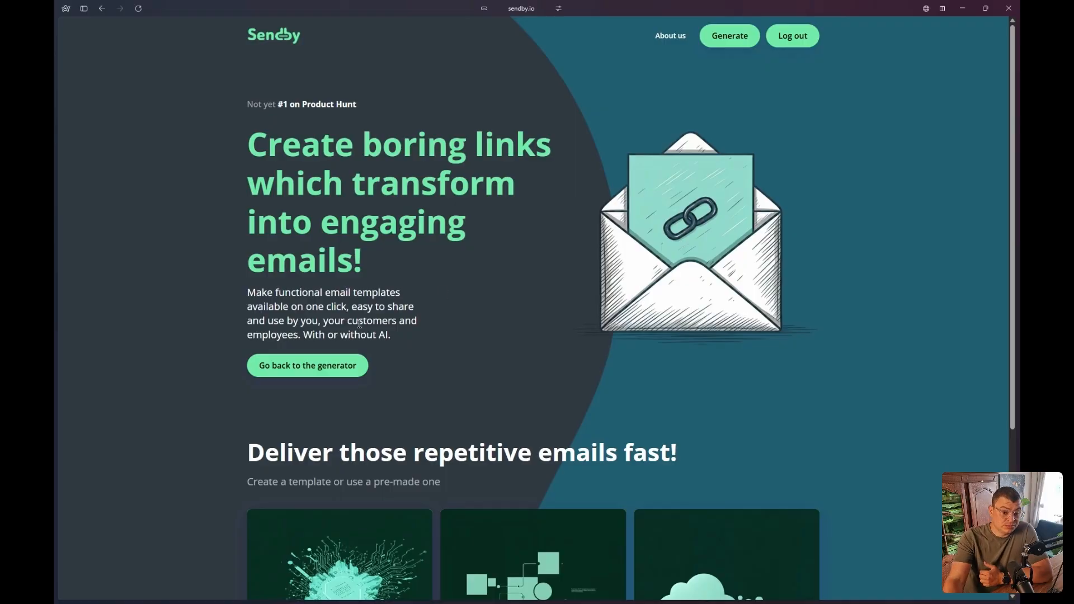
{"action": "left_click", "coordinate": [301, 371]}
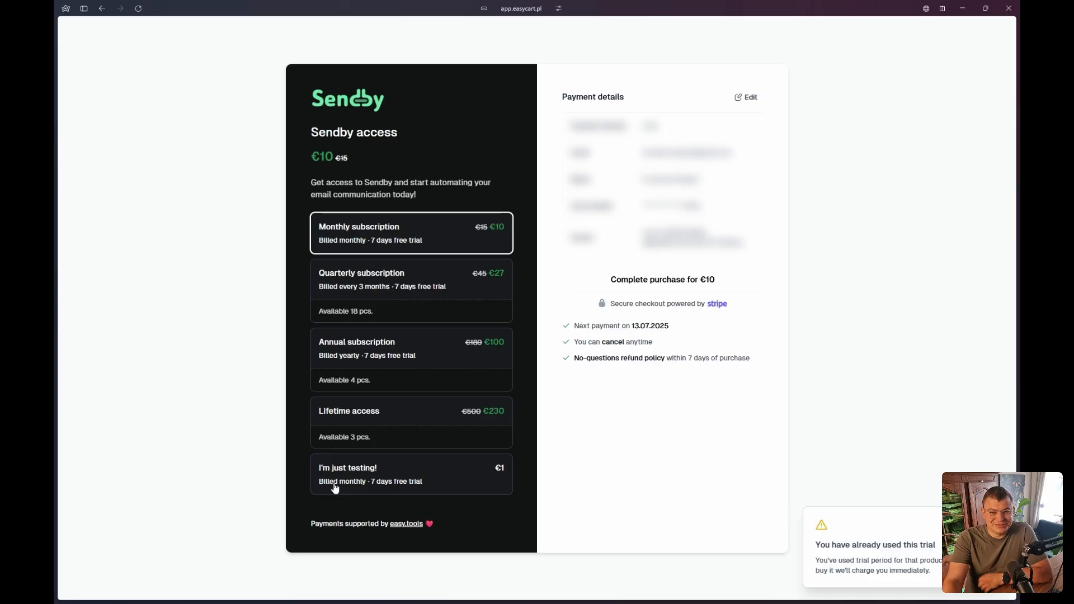
Step: Purchase the €1 "I'm just testing!" monthly plan and continue to the generator from the thank-you page
{"action": "left_click", "coordinate": [436, 472]}
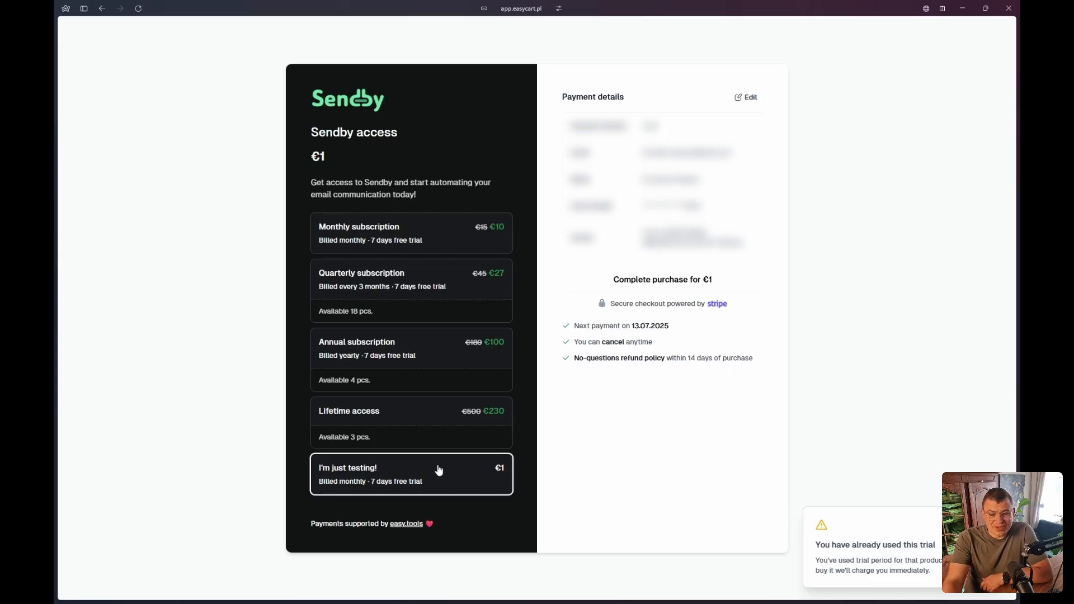
{"action": "left_click", "coordinate": [675, 282]}
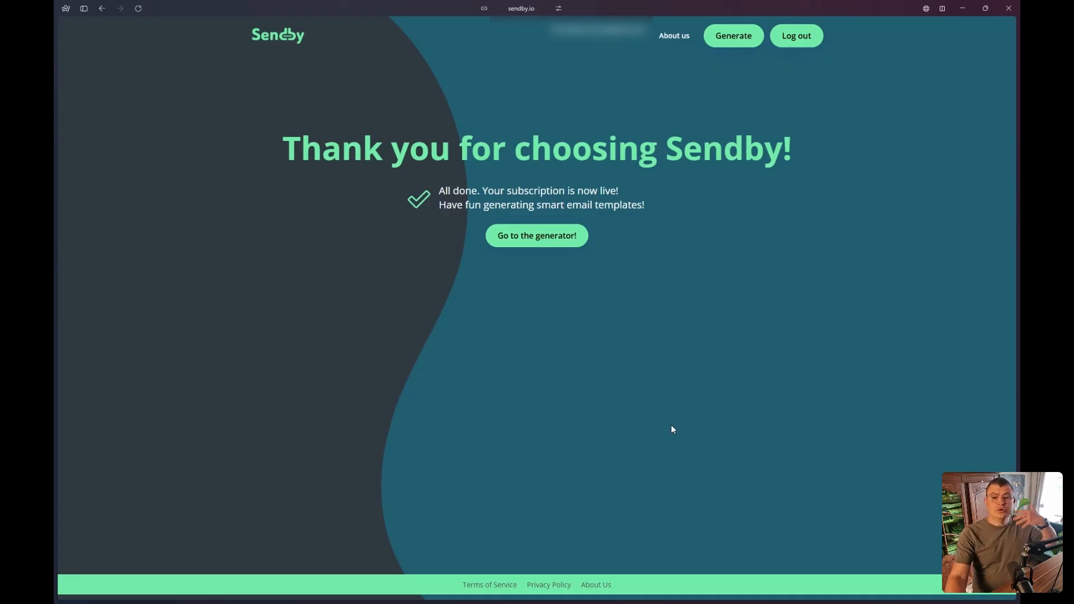
{"action": "left_click", "coordinate": [543, 245]}
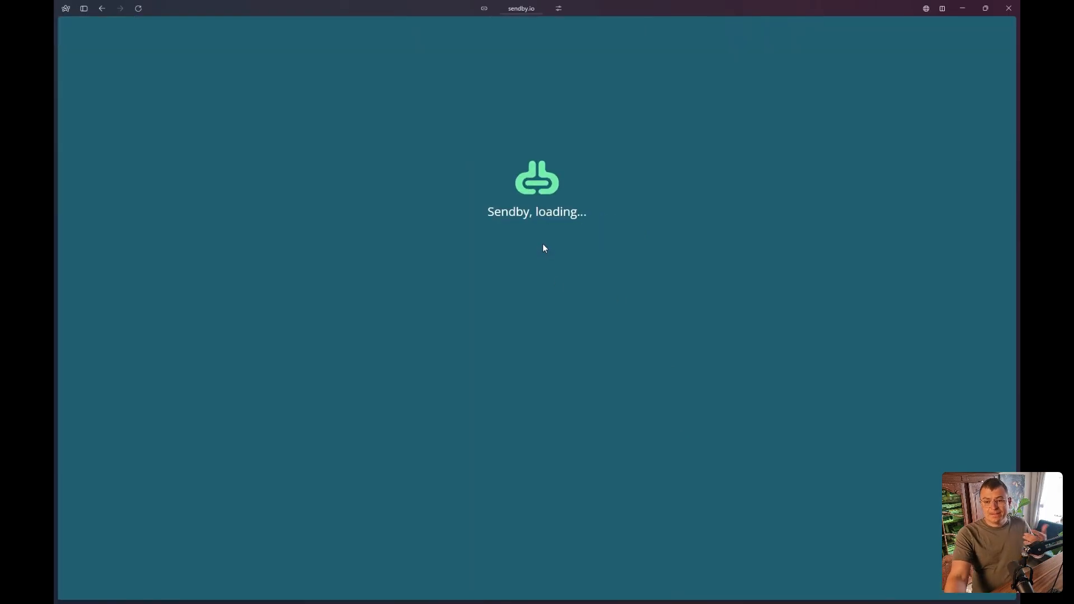